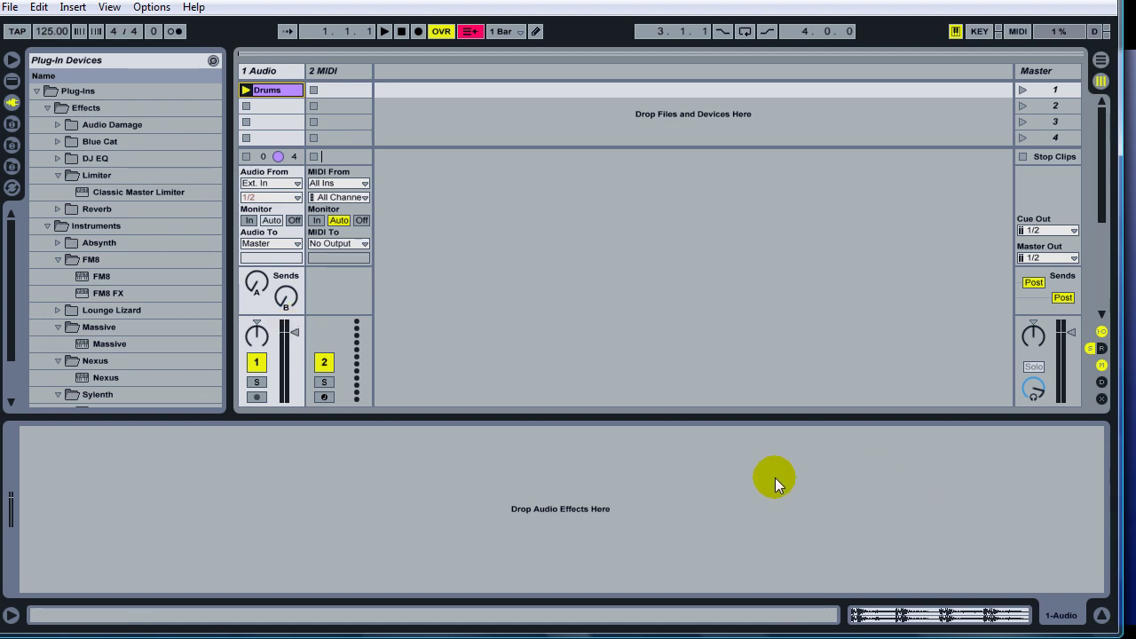
- Preview the Drums loop, then open its warped 125 BPM sample in Clip View
click(245, 91)
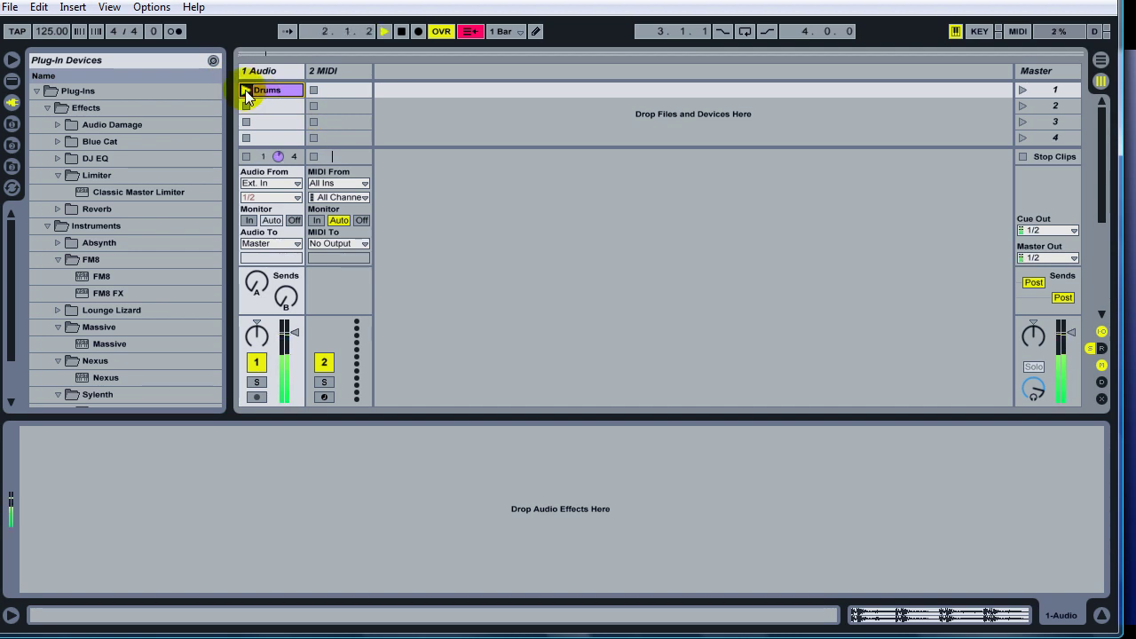
click(399, 32)
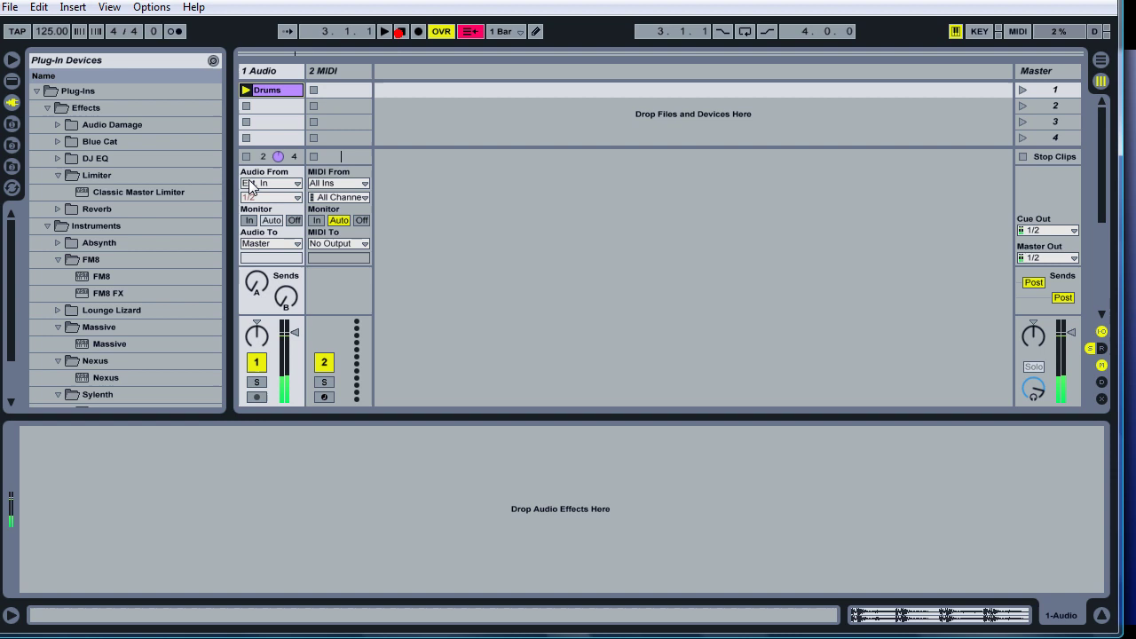
double_click(269, 89)
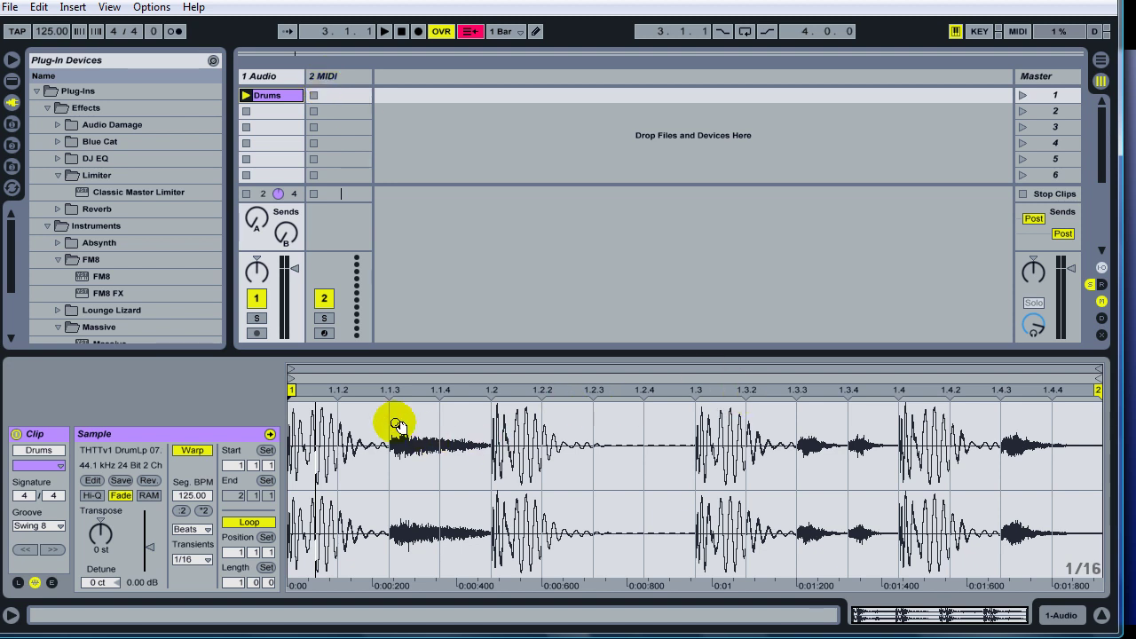
- Pin warp markers at 1.1.2 and 1.1.3, discarding a misplaced marker near 1.3
drag(317, 413, 317, 417)
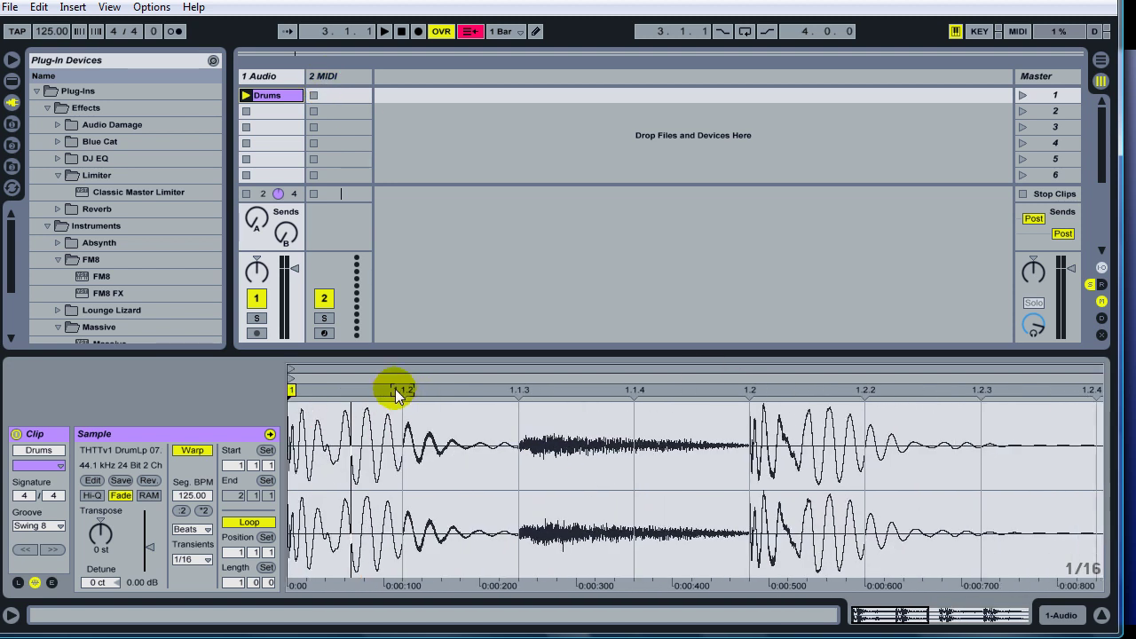
mouse_move(395, 389)
mouse_down()
mouse_move(406, 387)
mouse_move(416, 438)
mouse_up()
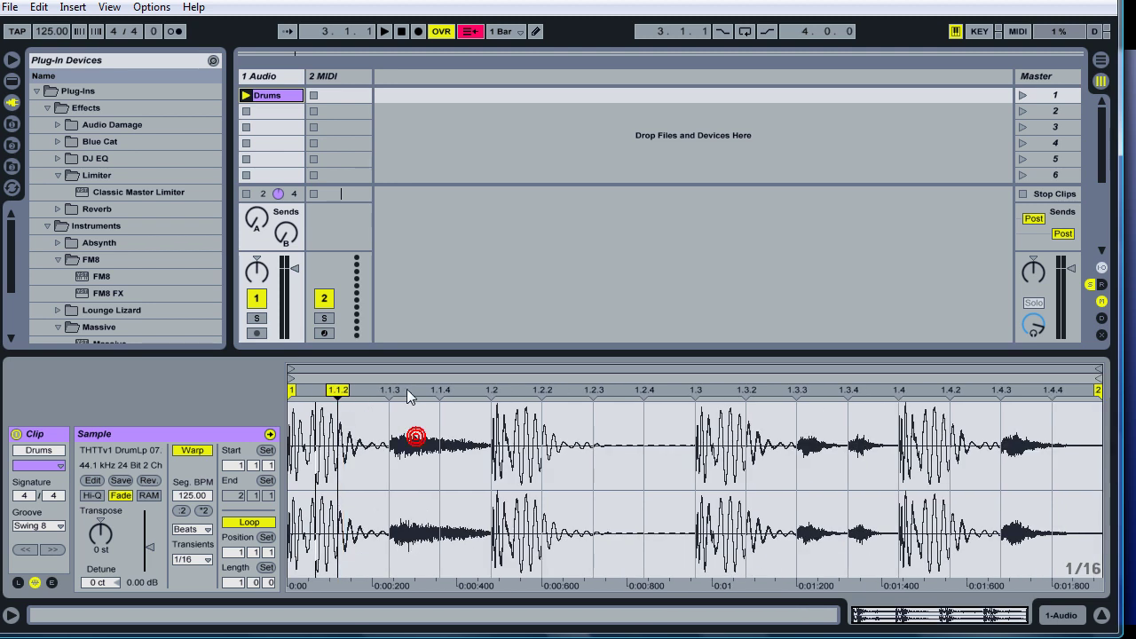
double_click(698, 390)
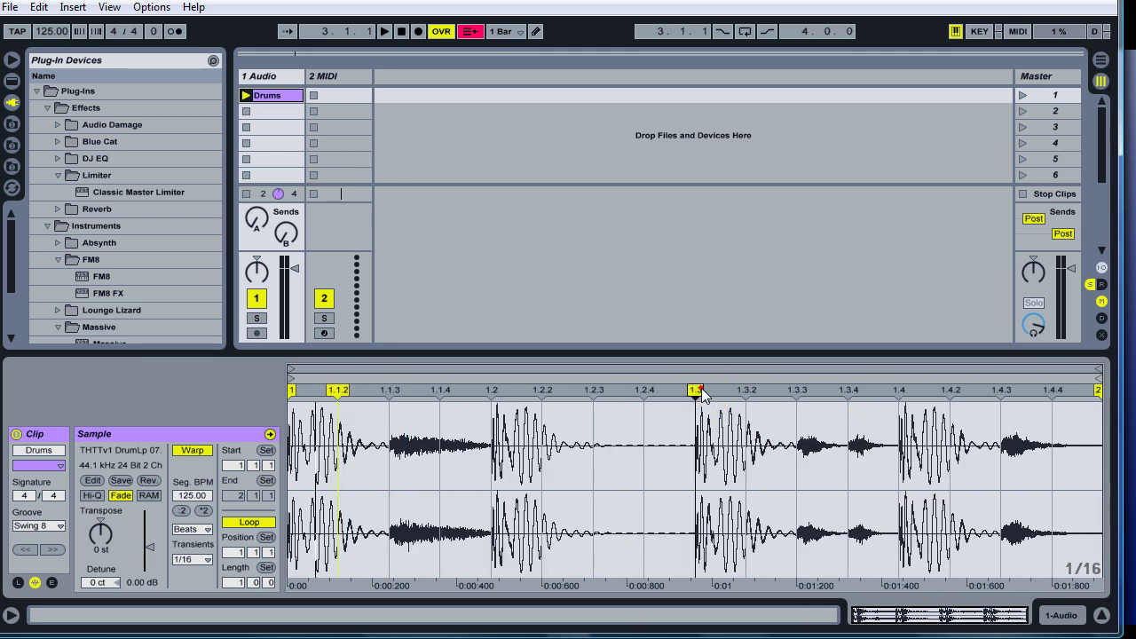
drag(701, 394, 717, 393)
double_click(721, 391)
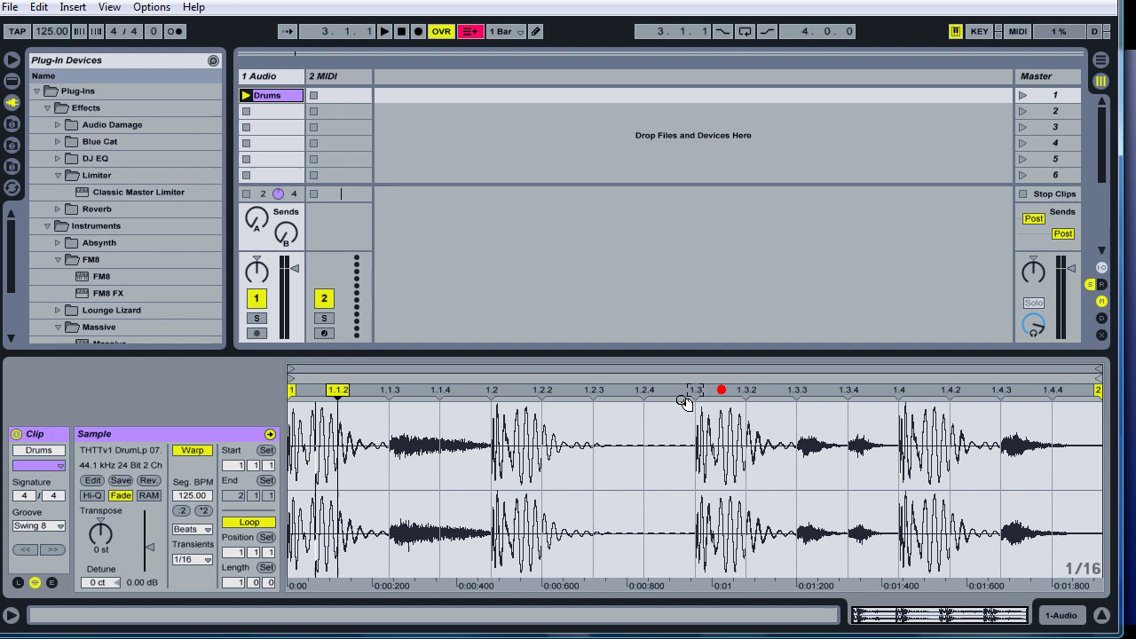
double_click(389, 390)
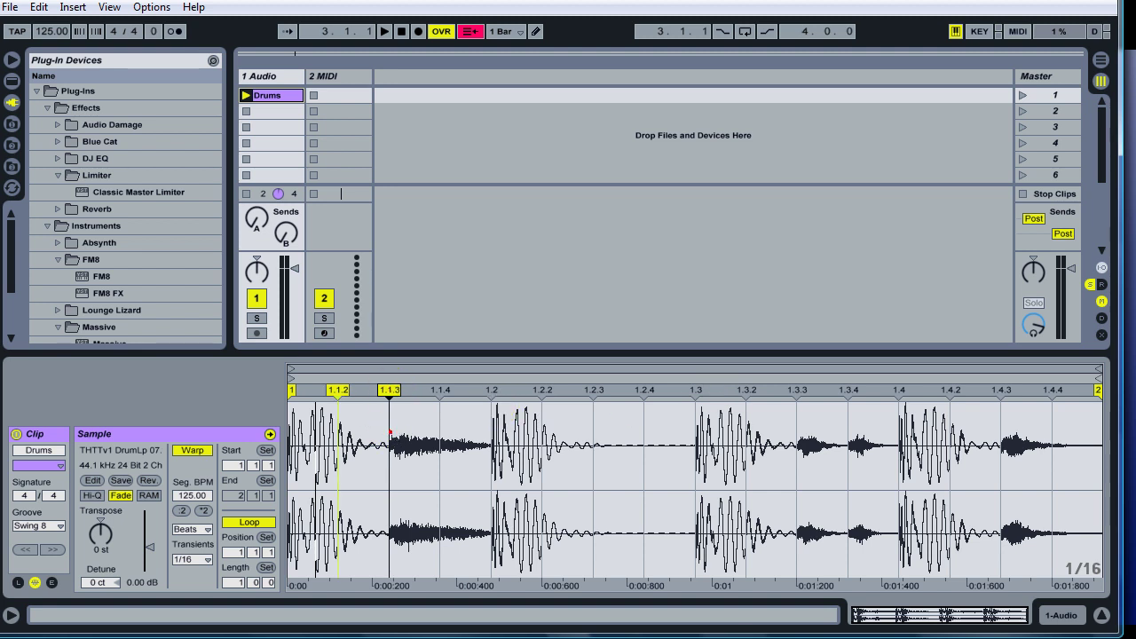
mouse_move(390, 432)
mouse_down()
mouse_move(487, 426)
mouse_move(480, 450)
mouse_move(471, 446)
mouse_up()
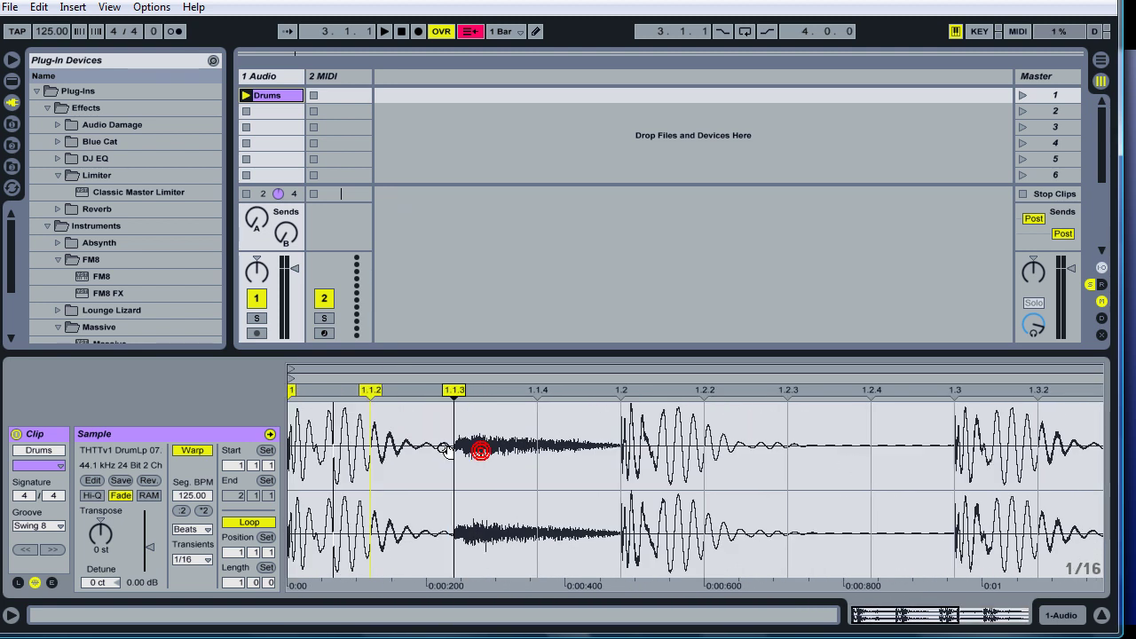
- Add warp markers at 1.2, 1.3, 1.3.2, 1.3.3, 1.4 and 1.4.3
double_click(619, 391)
drag(621, 395, 743, 431)
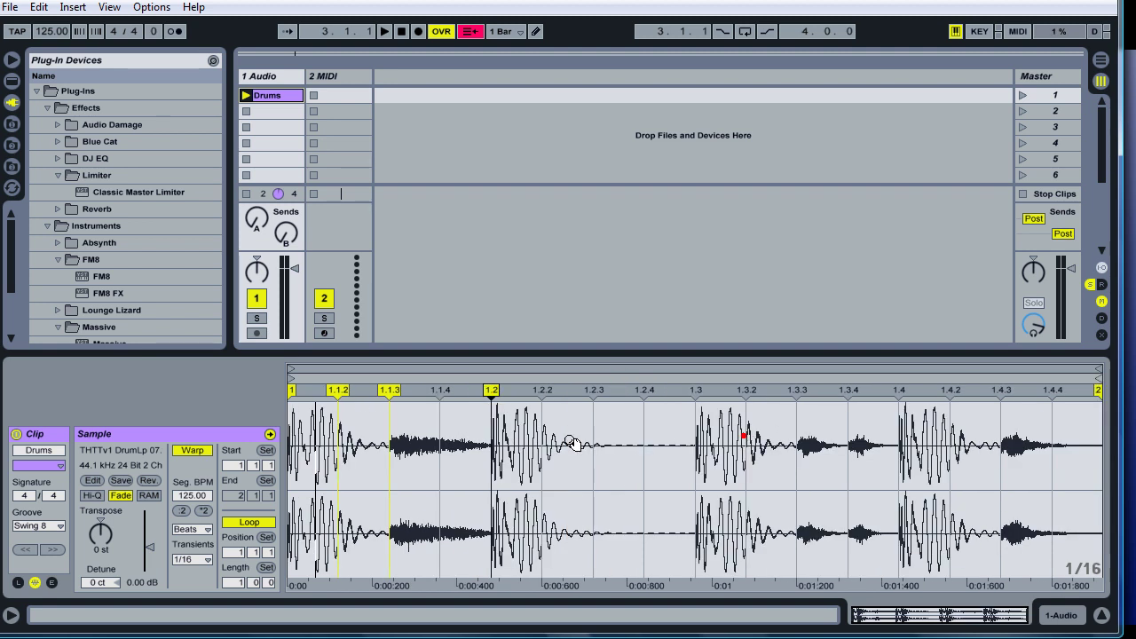
double_click(698, 390)
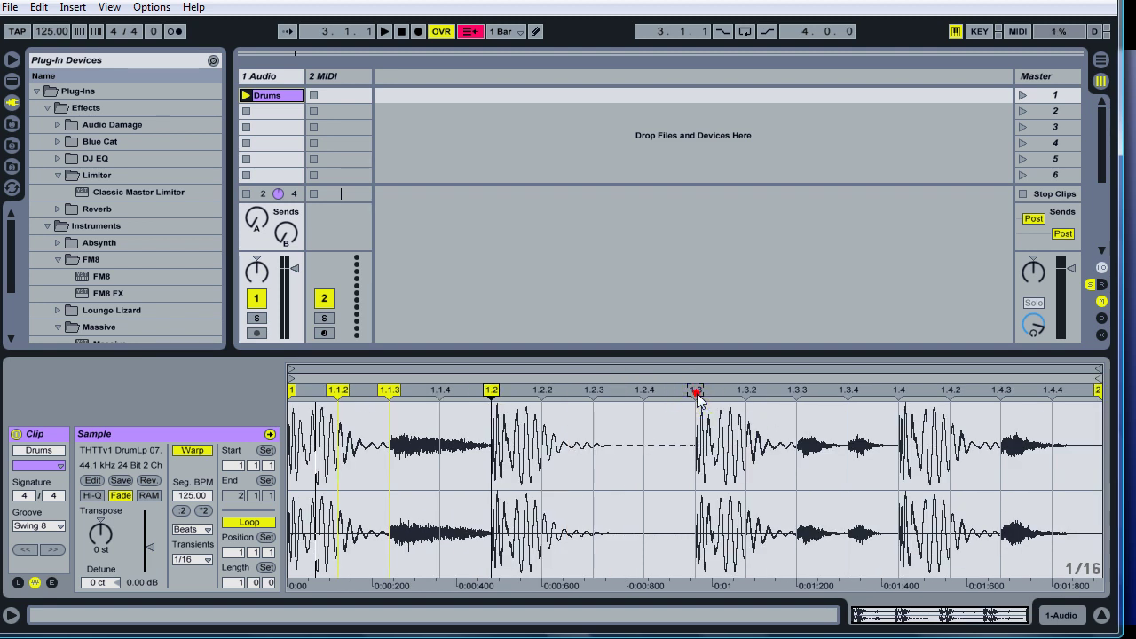
double_click(798, 390)
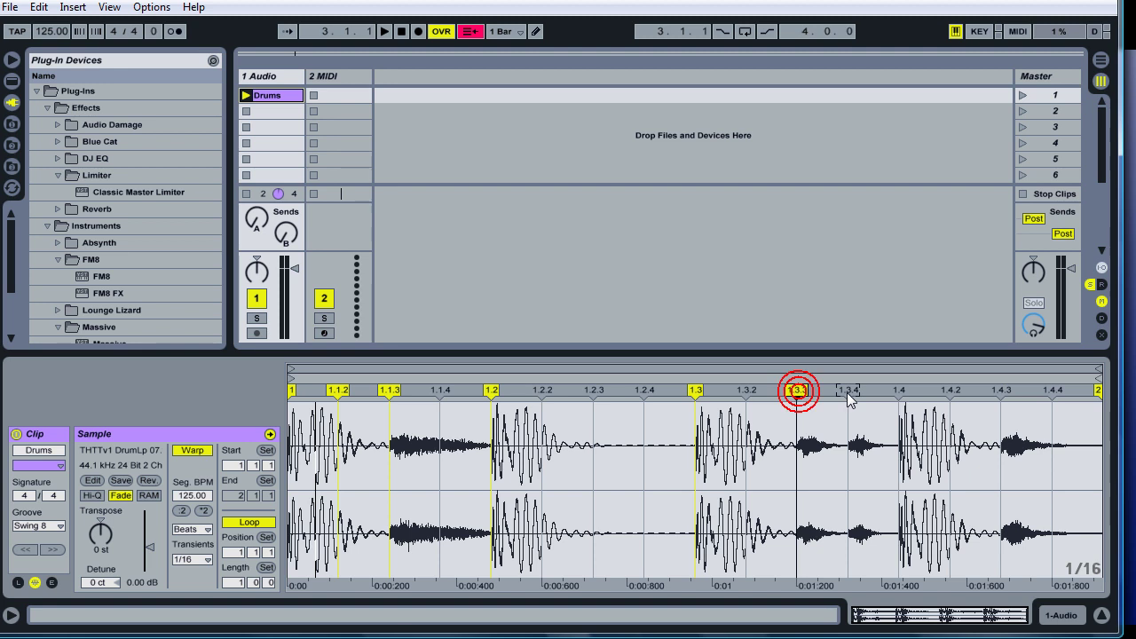
double_click(747, 389)
double_click(900, 391)
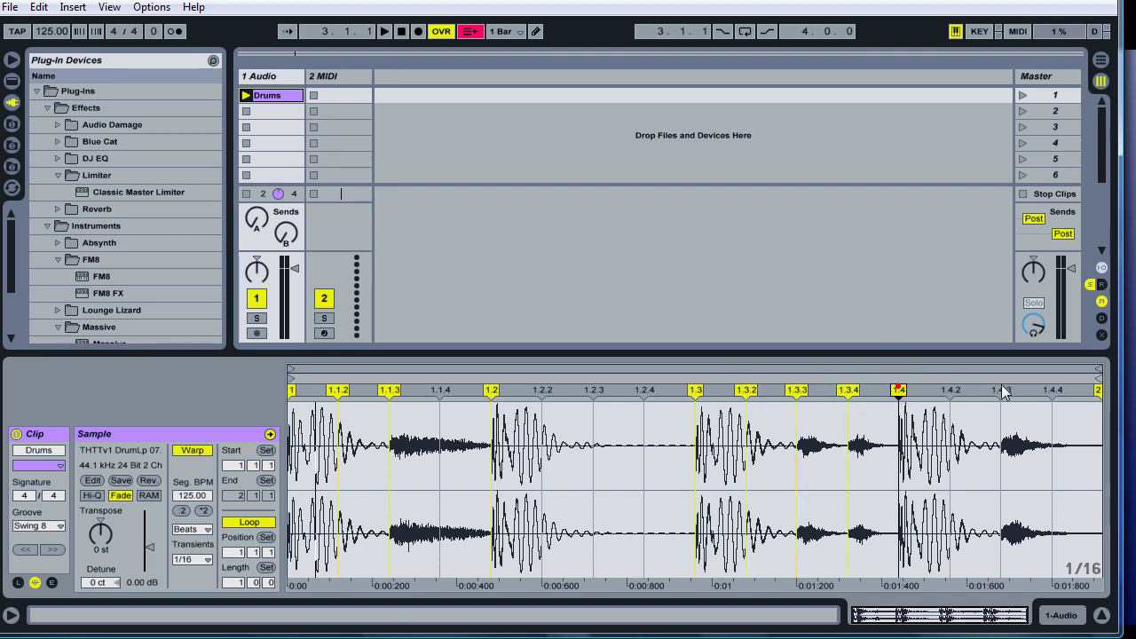
double_click(1002, 391)
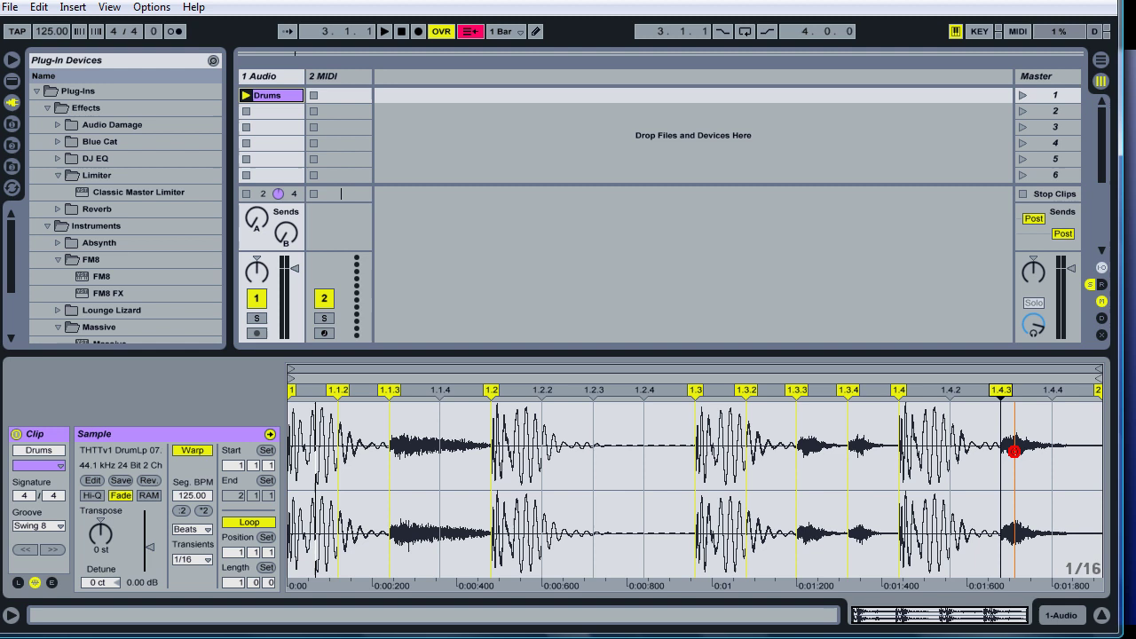
- Replay the Drums clip to check the new warp markers, then stop it
click(246, 96)
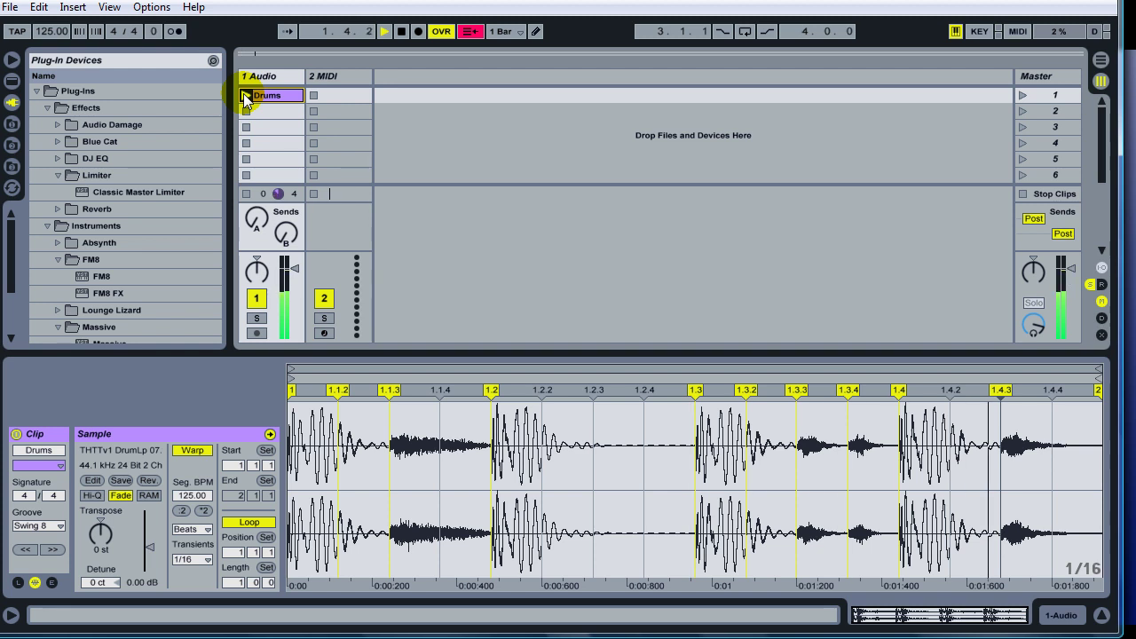
key(space)
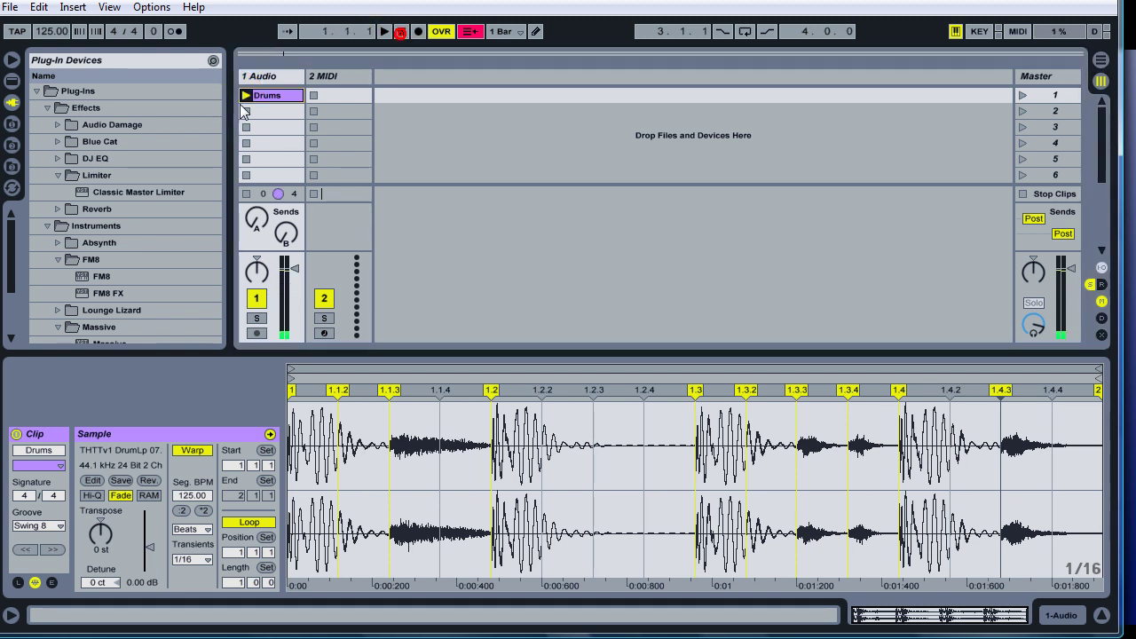
click(275, 97)
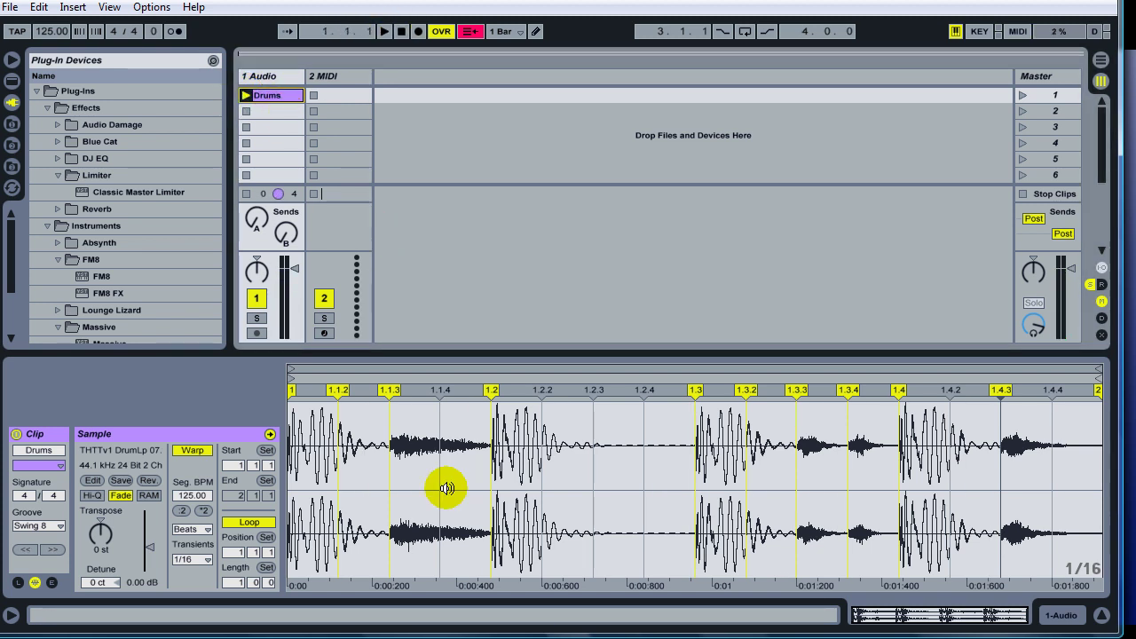
- Open the Slice to New MIDI Track dialog for the Drums clip
right_click(441, 437)
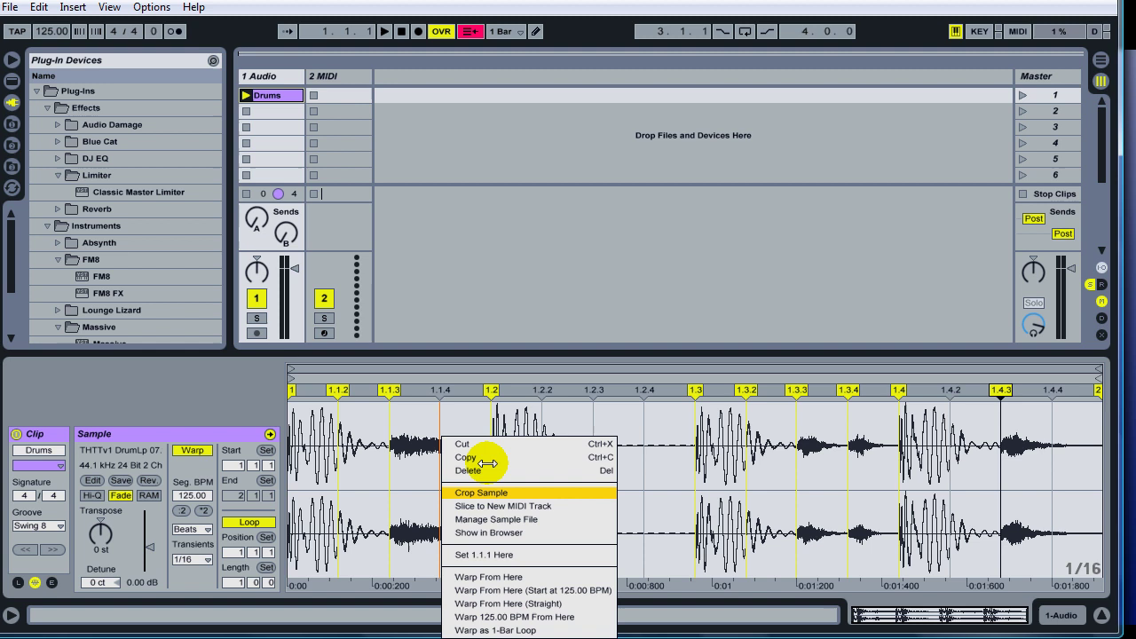
click(282, 99)
right_click(282, 101)
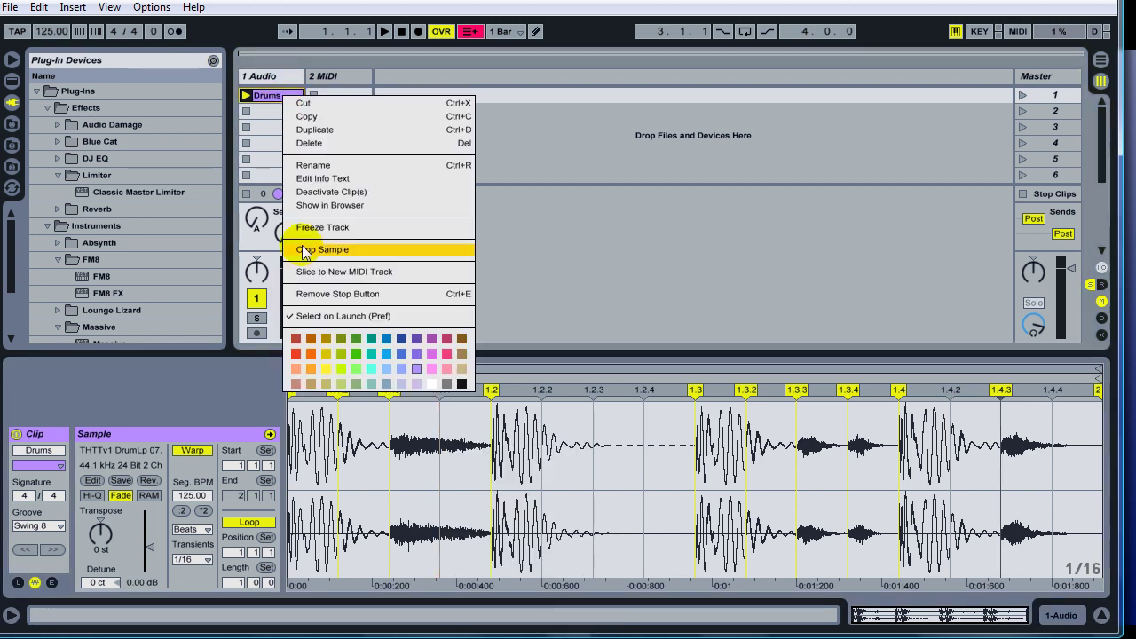
click(339, 274)
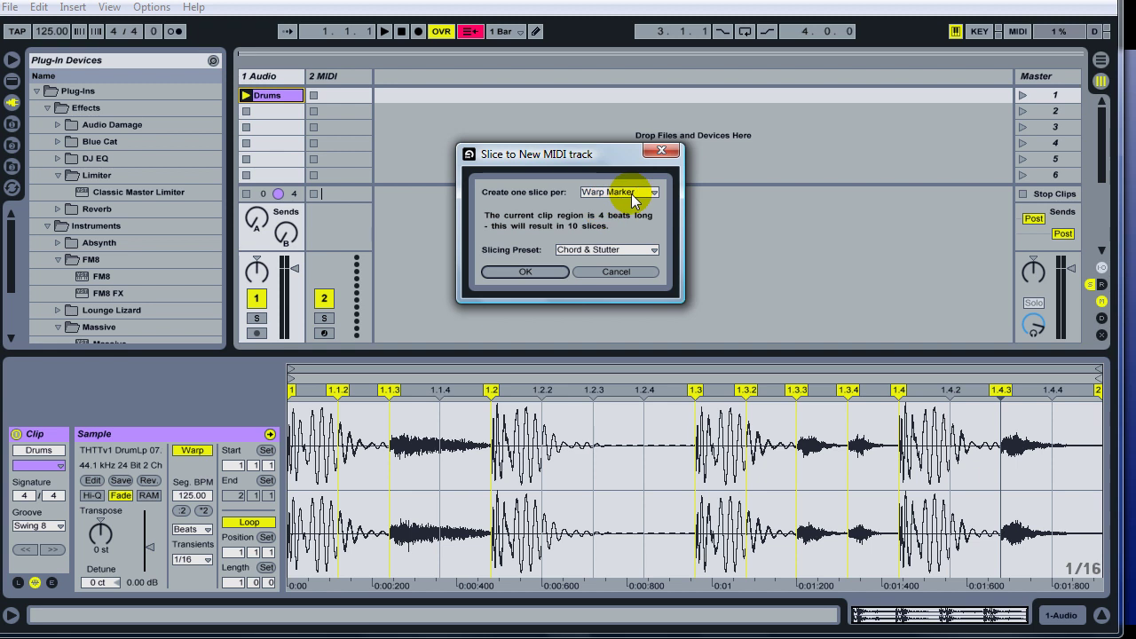
- Set slicing to one slice per Warp Marker with the Chord & Stutter preset
click(633, 193)
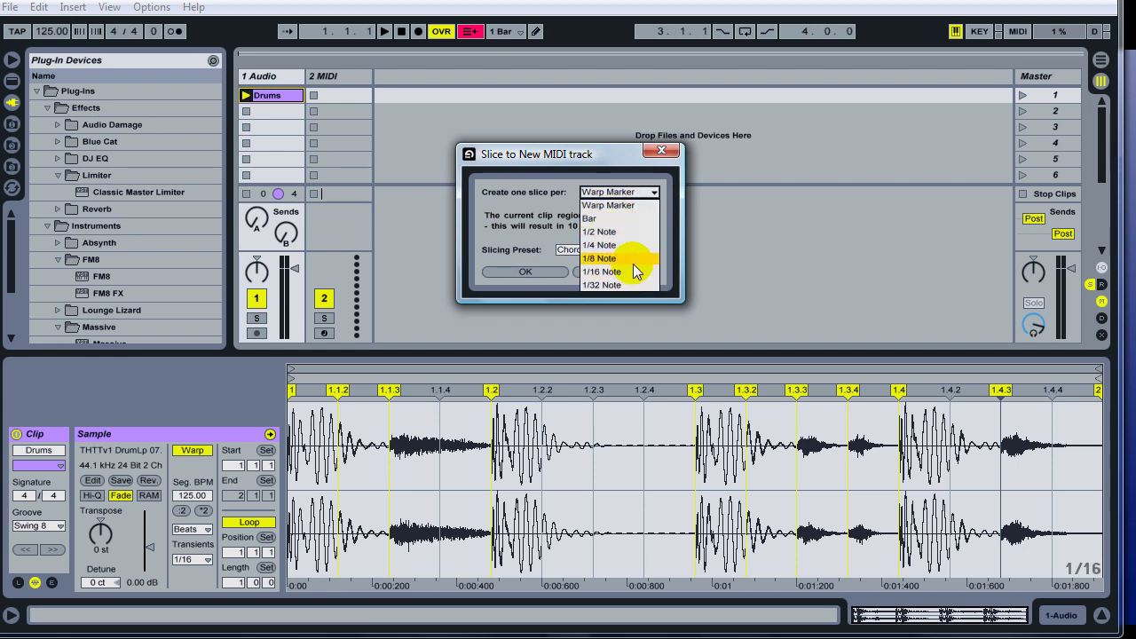
click(612, 207)
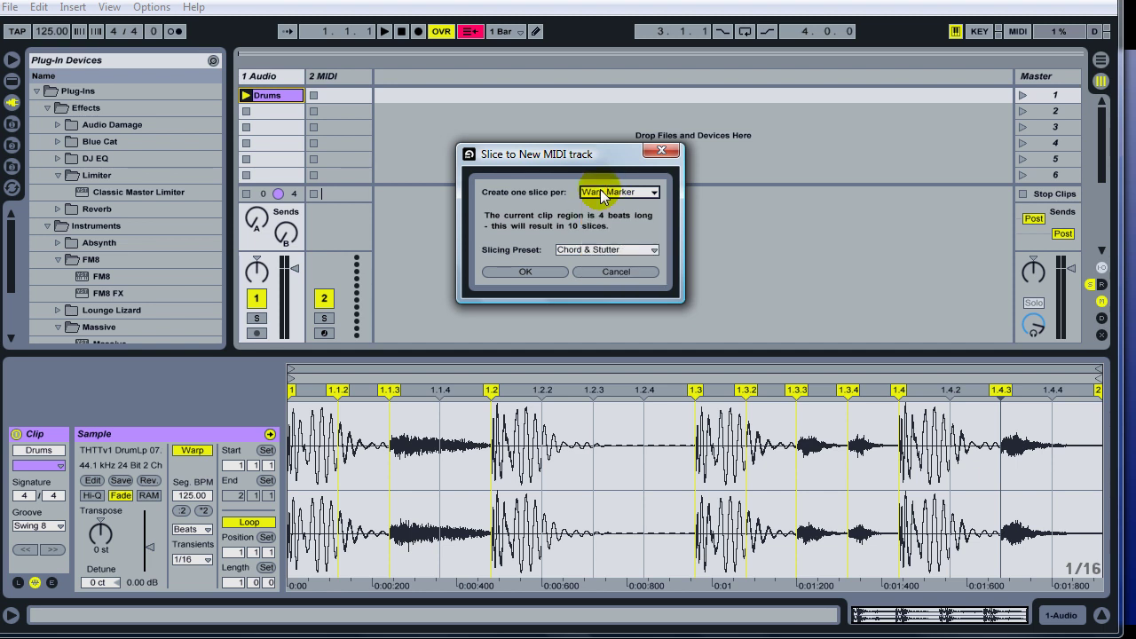
click(613, 250)
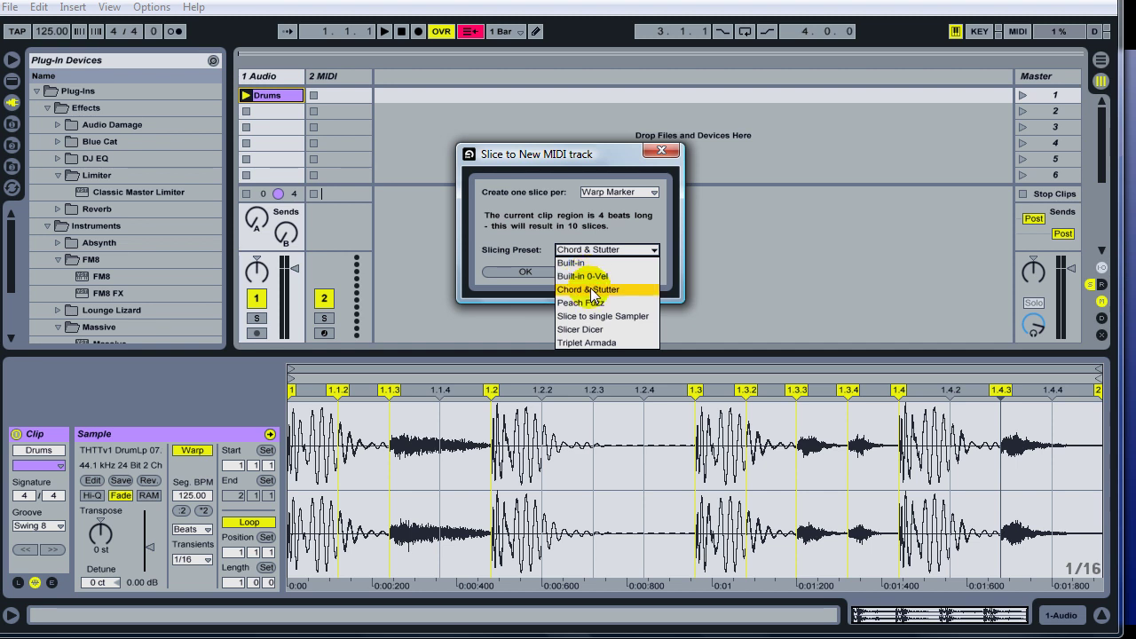
click(590, 290)
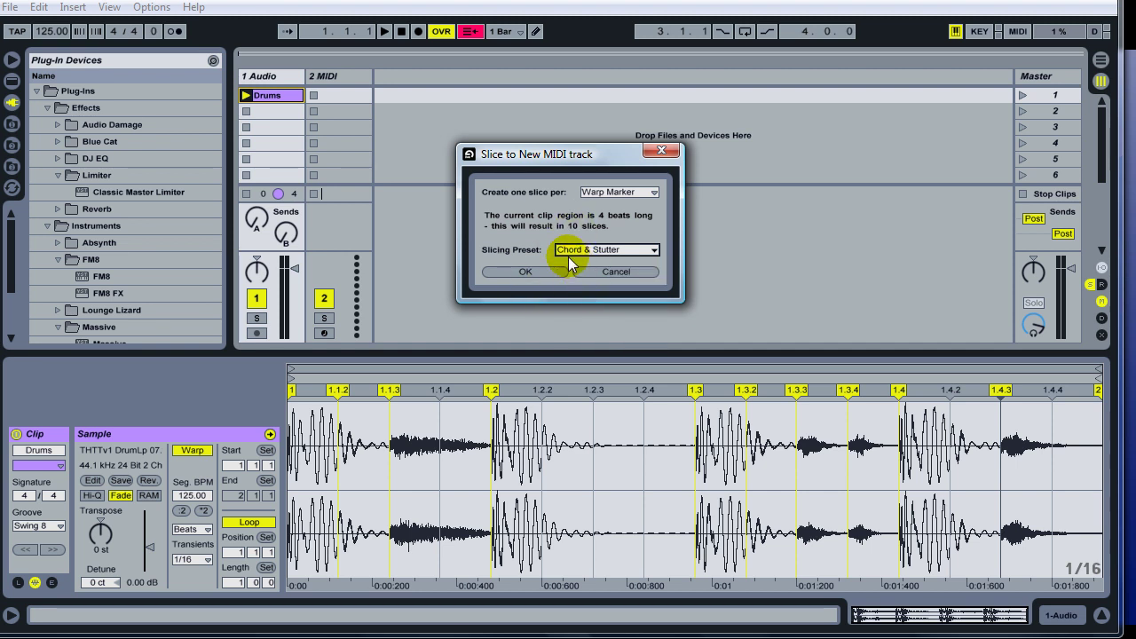
- Confirm slicing into a new Drums MIDI track and delete the original 1 Audio track
click(523, 270)
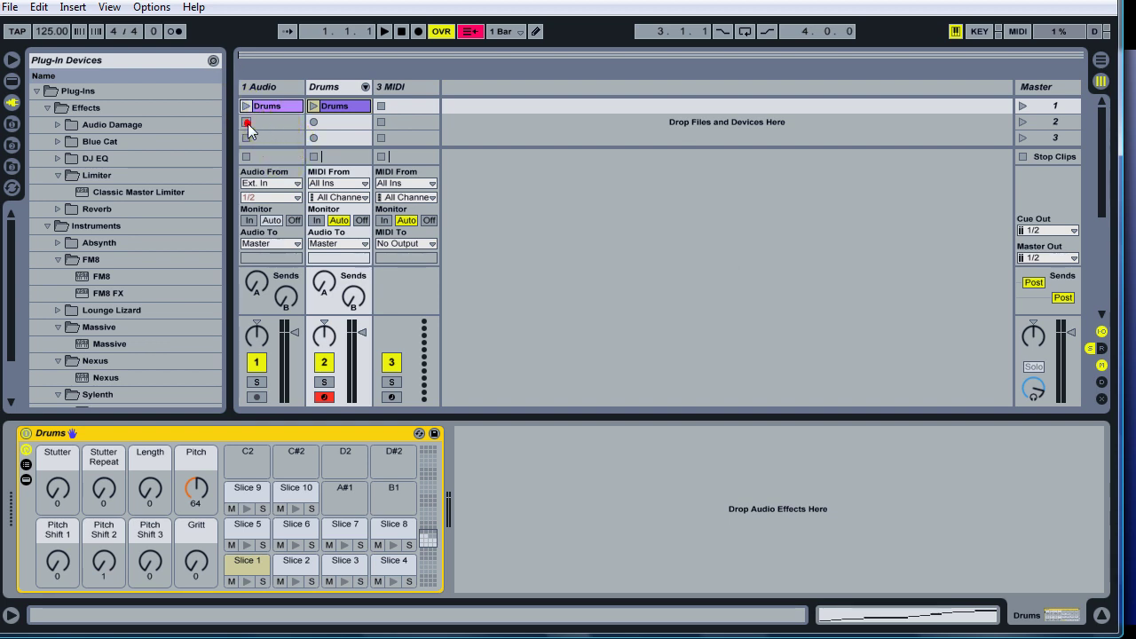
click(248, 124)
click(270, 89)
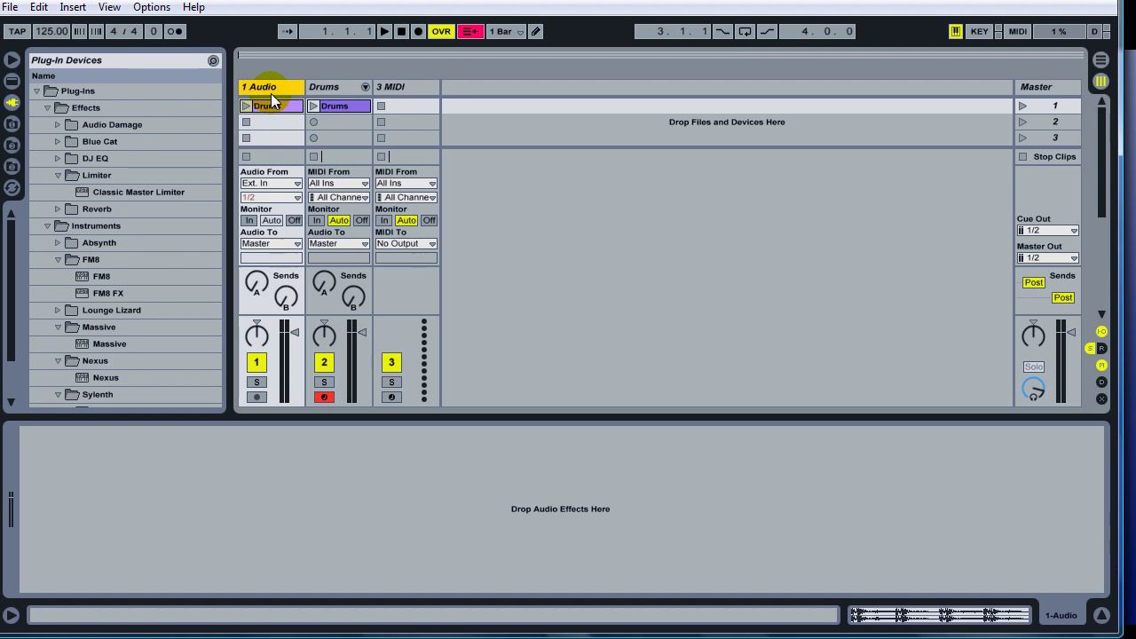
key(Delete)
- Audition the Slice 9 and Slice 6 pads of the new Drum Rack
click(265, 99)
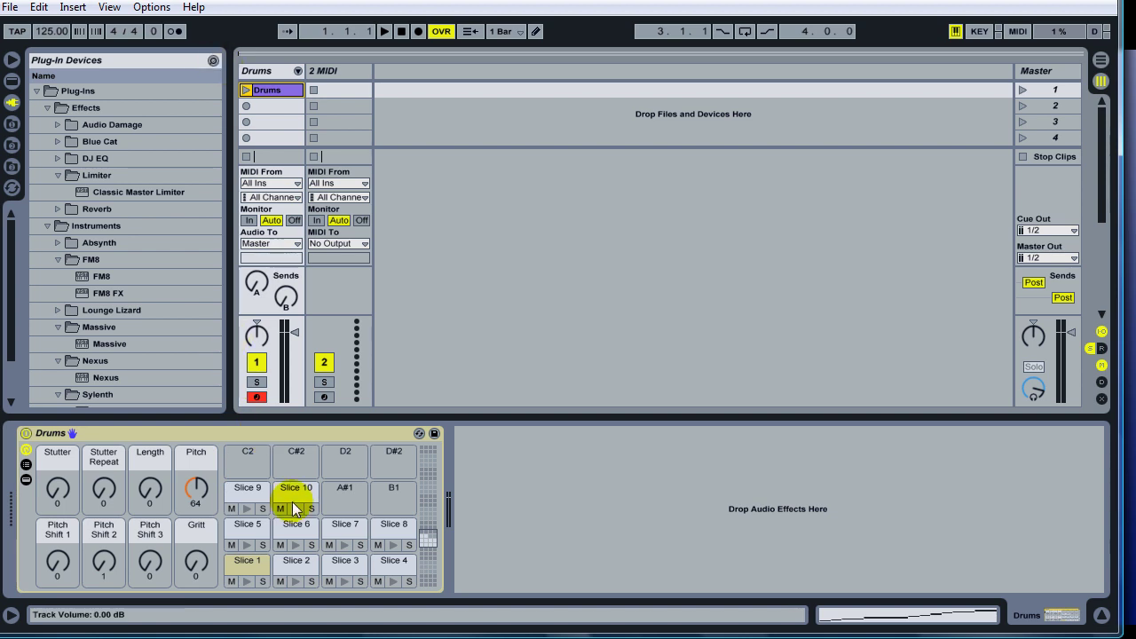
click(246, 510)
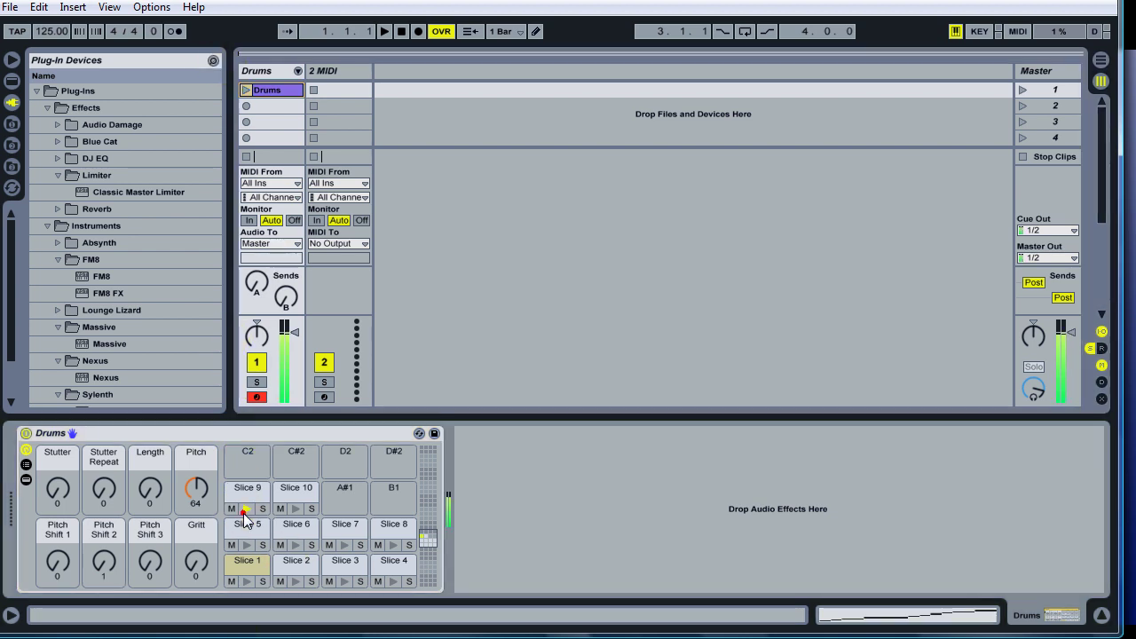
click(295, 544)
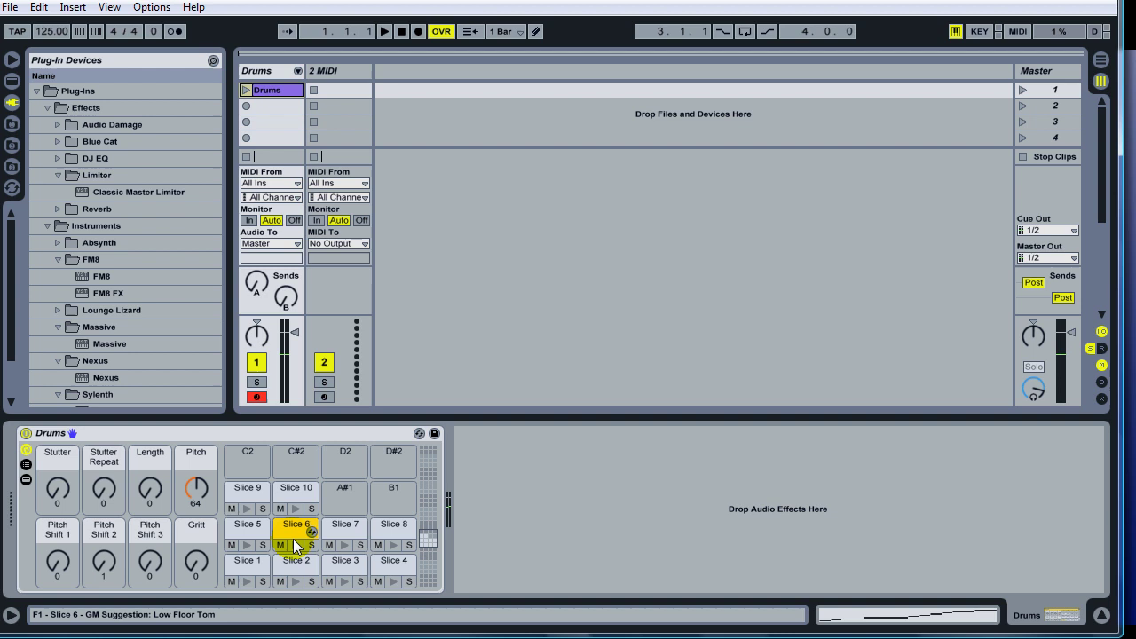
- Show the Drum Rack's chain list and audition Slices 9, 5, 1, 2 and 3 in Simpler
click(26, 466)
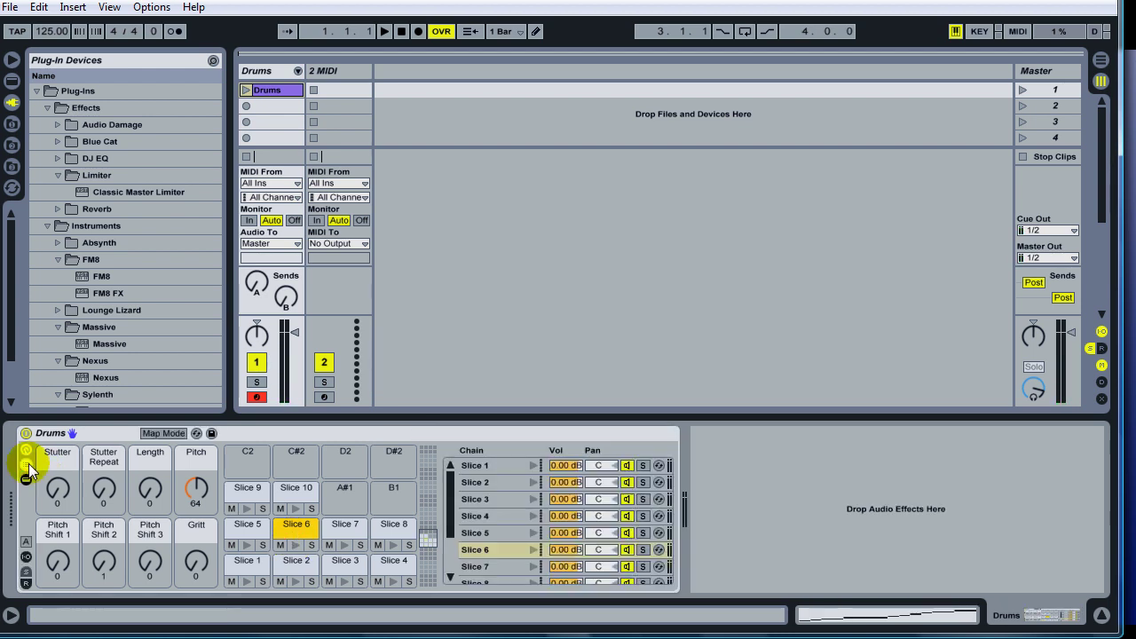
click(25, 480)
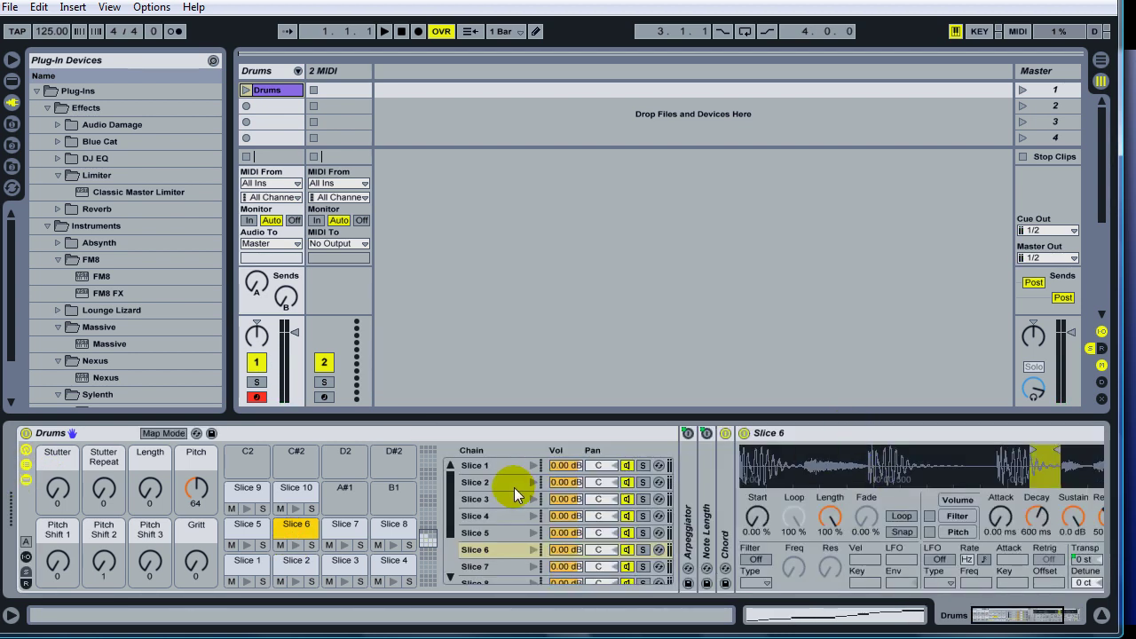
click(242, 487)
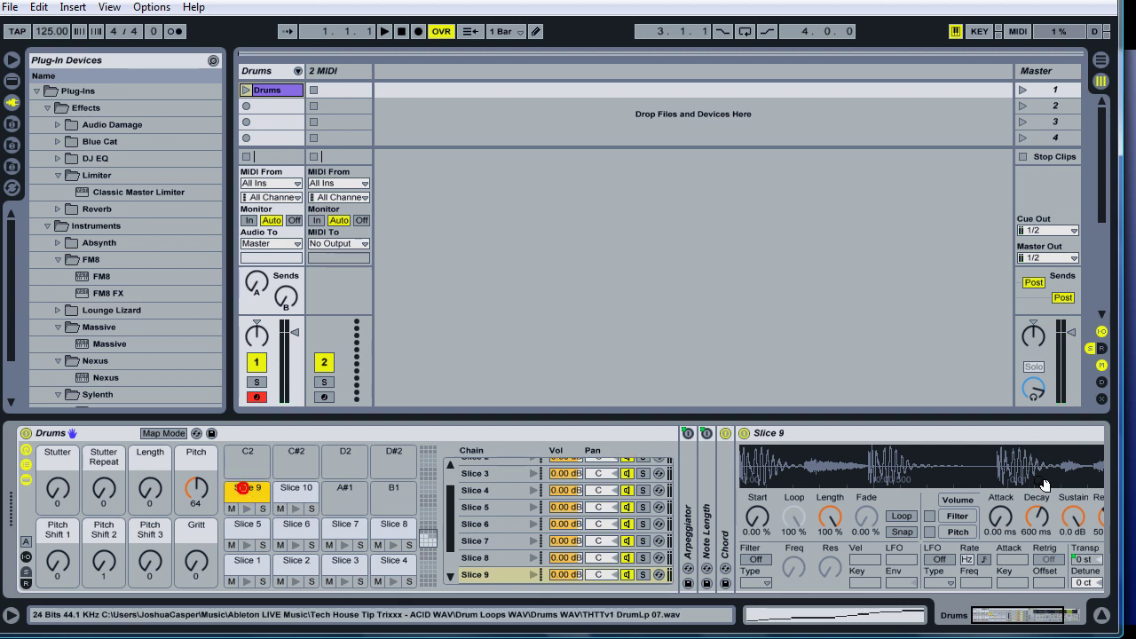
click(248, 525)
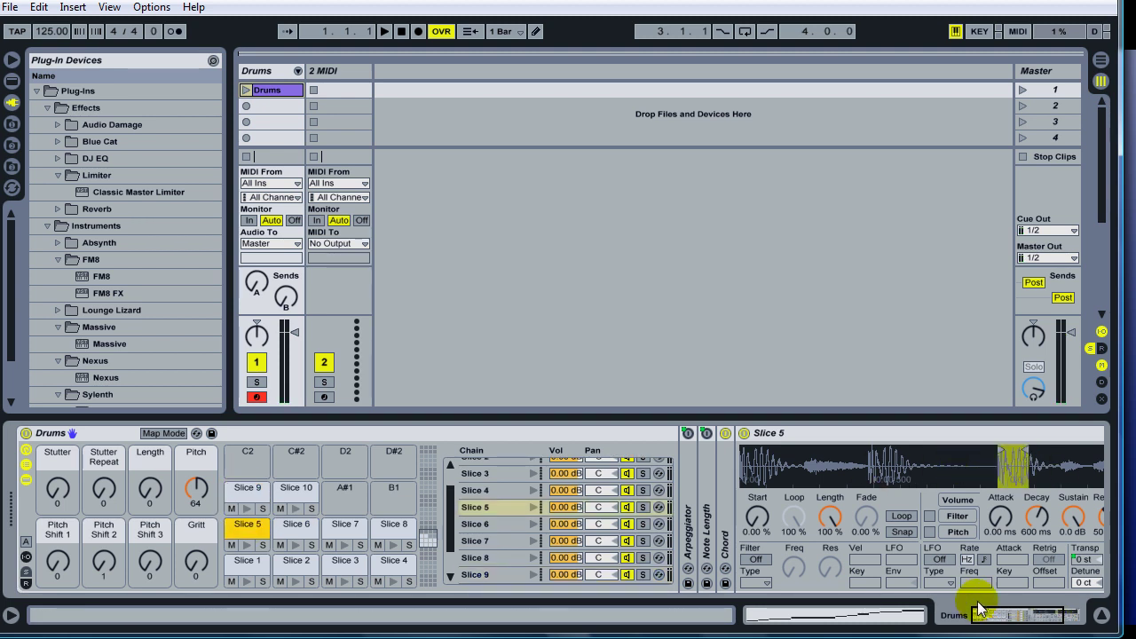
drag(980, 609, 1014, 614)
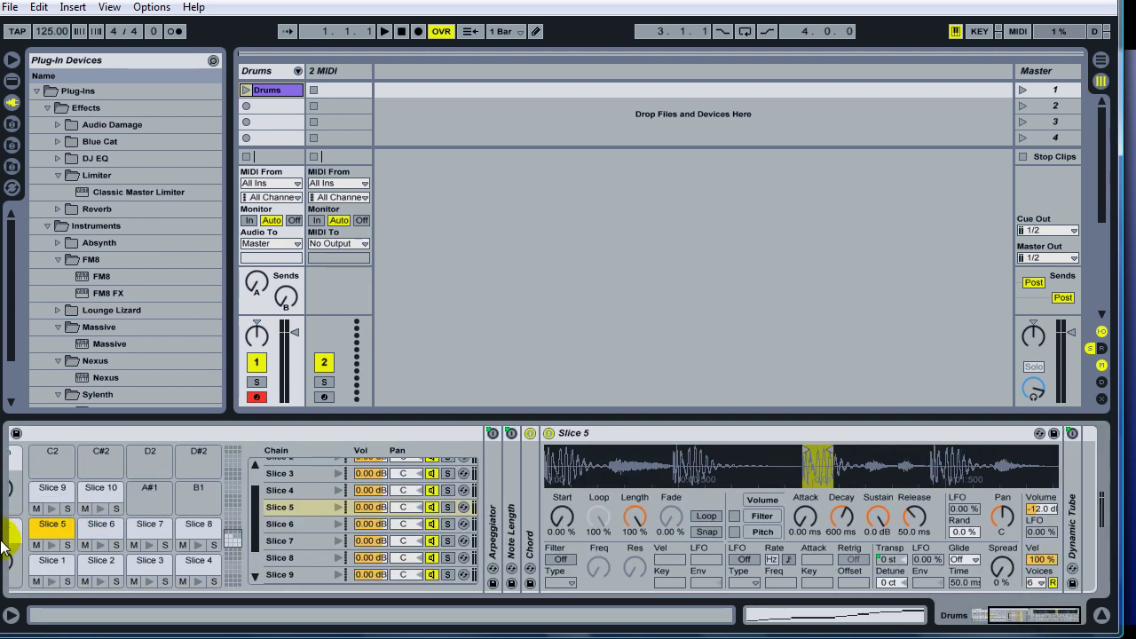
click(52, 561)
click(557, 466)
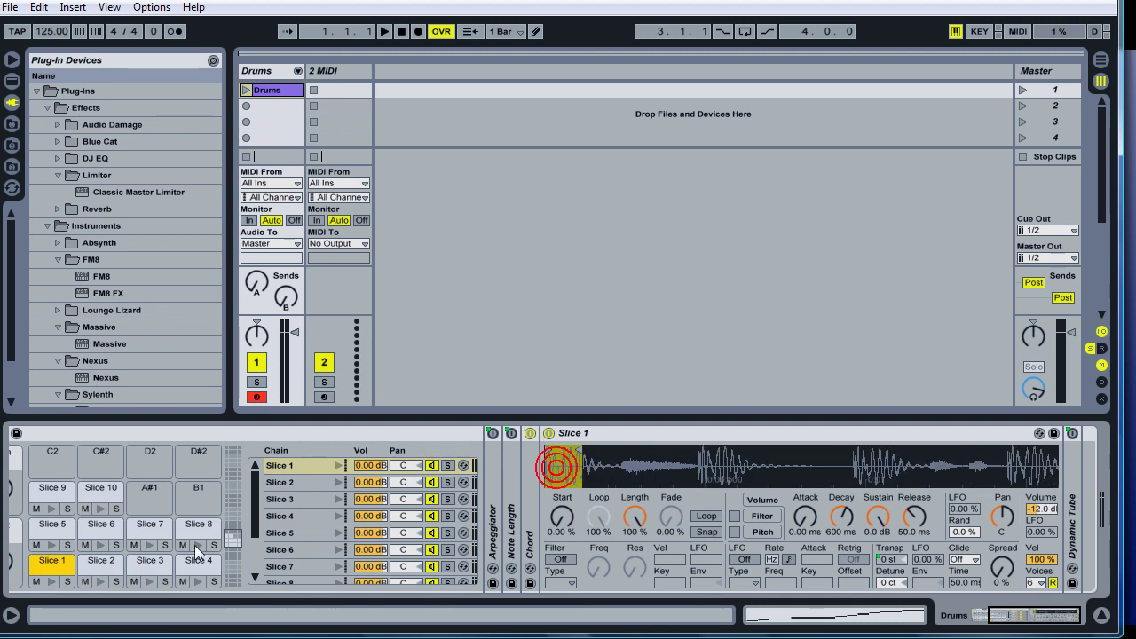
click(95, 564)
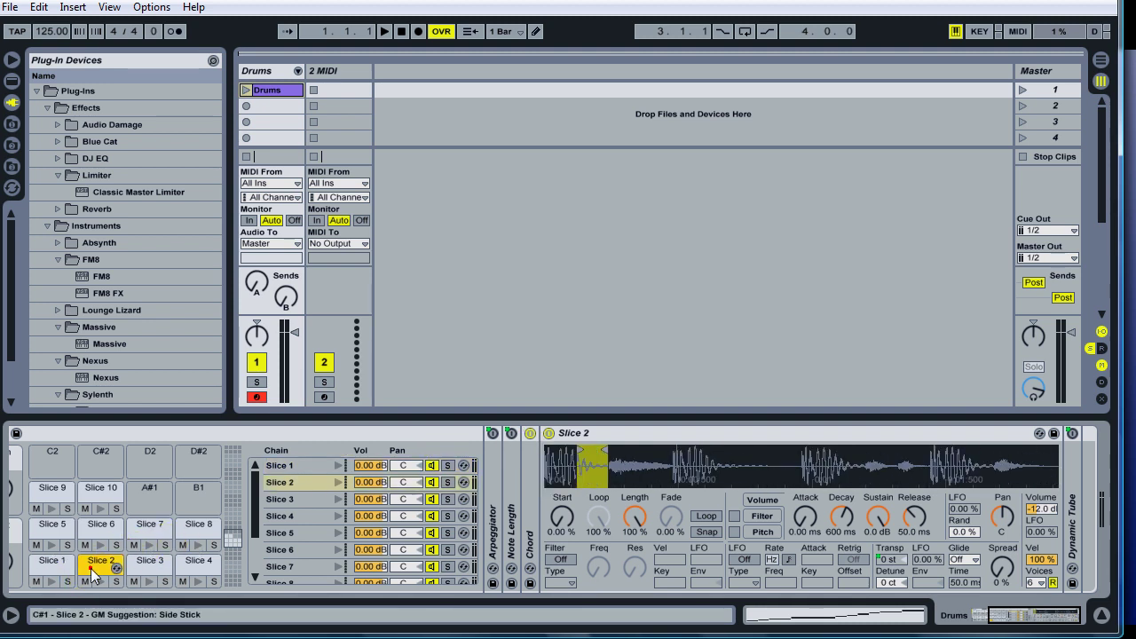
click(585, 471)
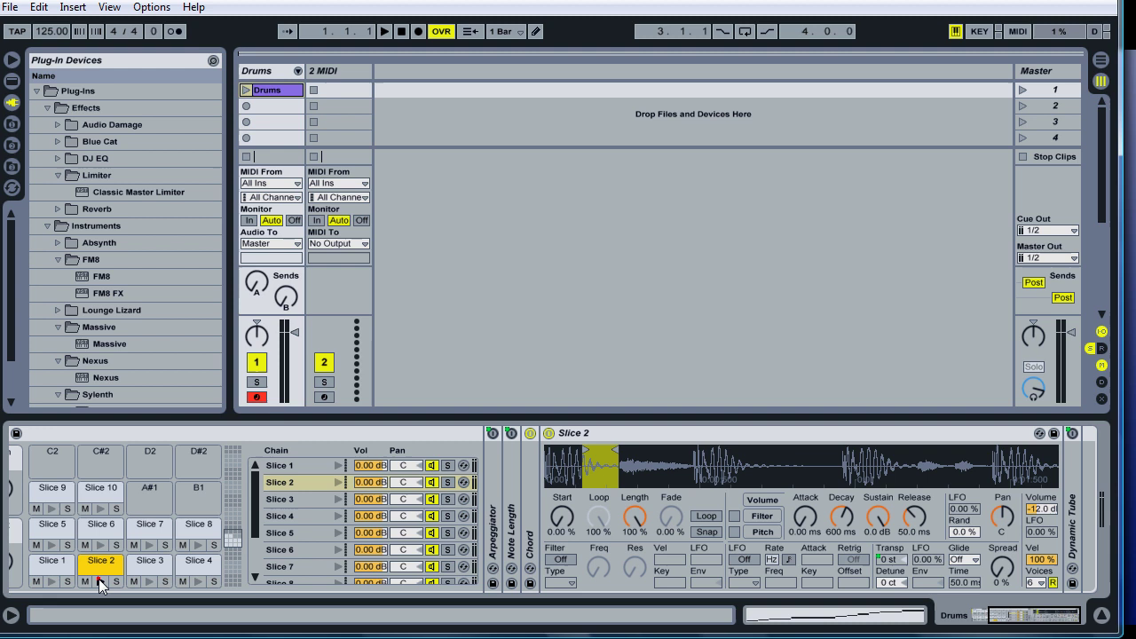
click(152, 564)
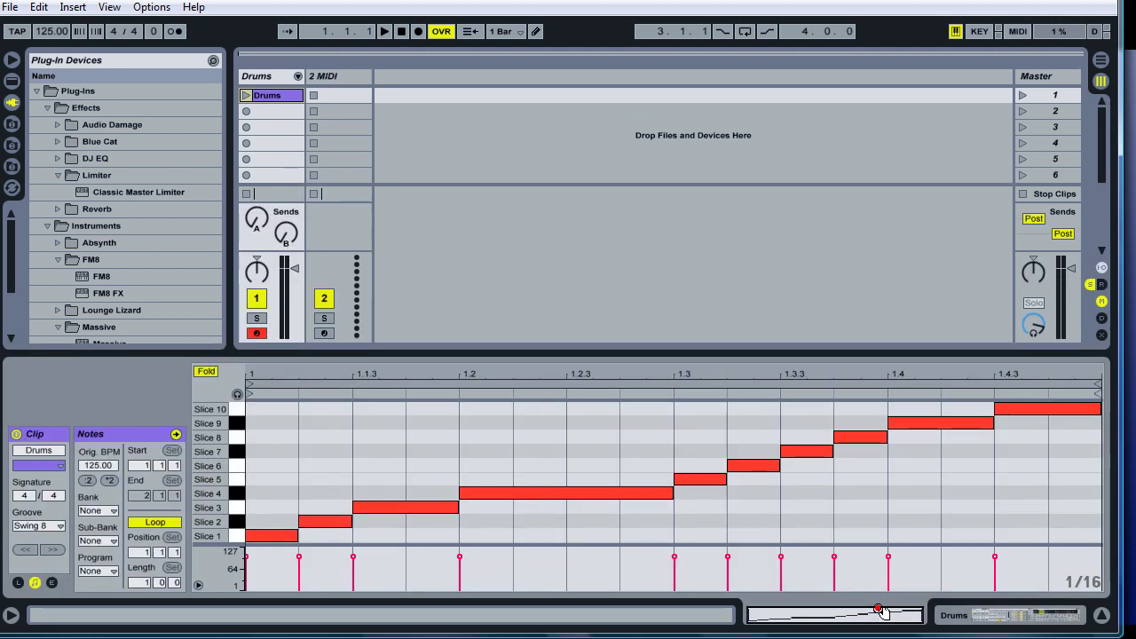
- Open the Drums MIDI clip's notes and inspect the Slice 5 note at 1.3
click(877, 612)
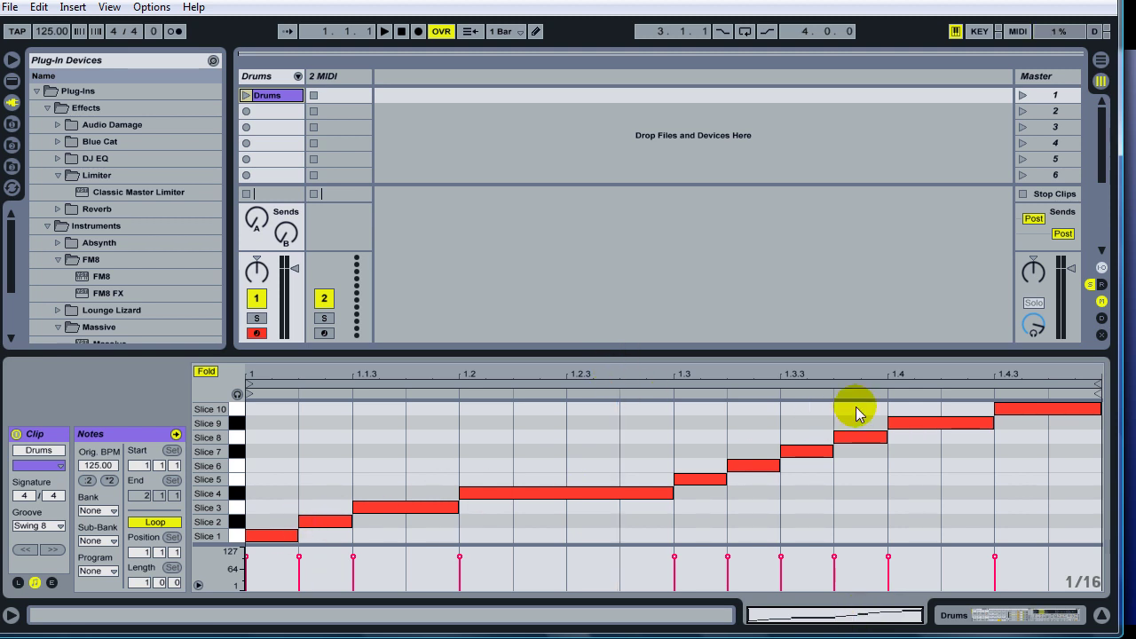
click(681, 480)
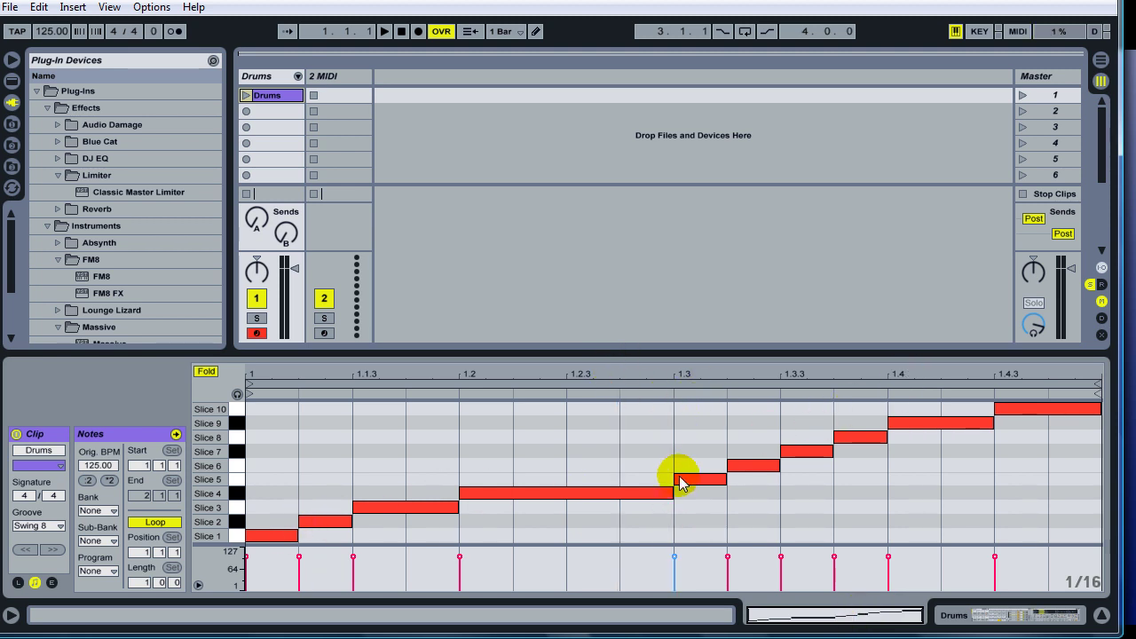
click(271, 526)
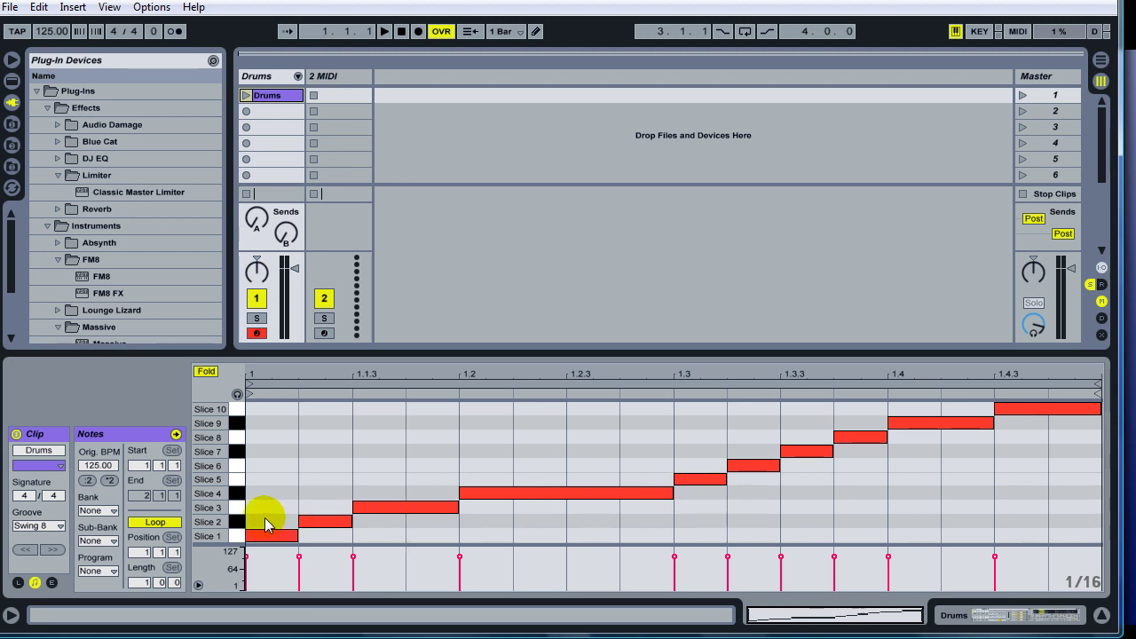
- Play the Drums clip with the Stutter macro raised to 46, then reset it to 0 and stop
click(985, 613)
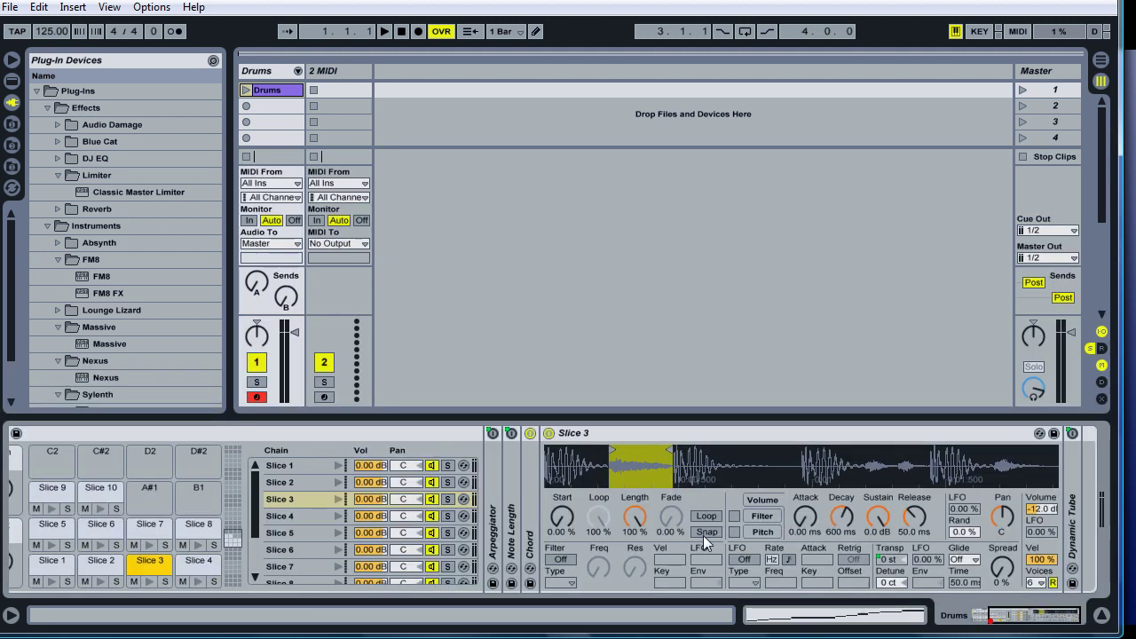
click(469, 503)
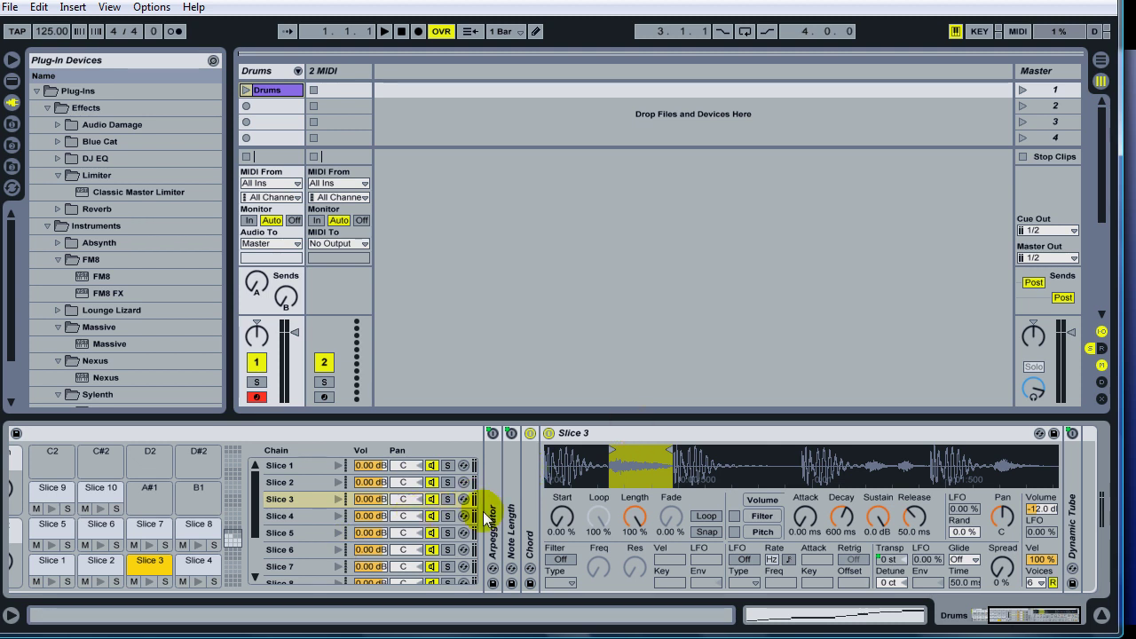
drag(1056, 630, 1040, 630)
click(248, 111)
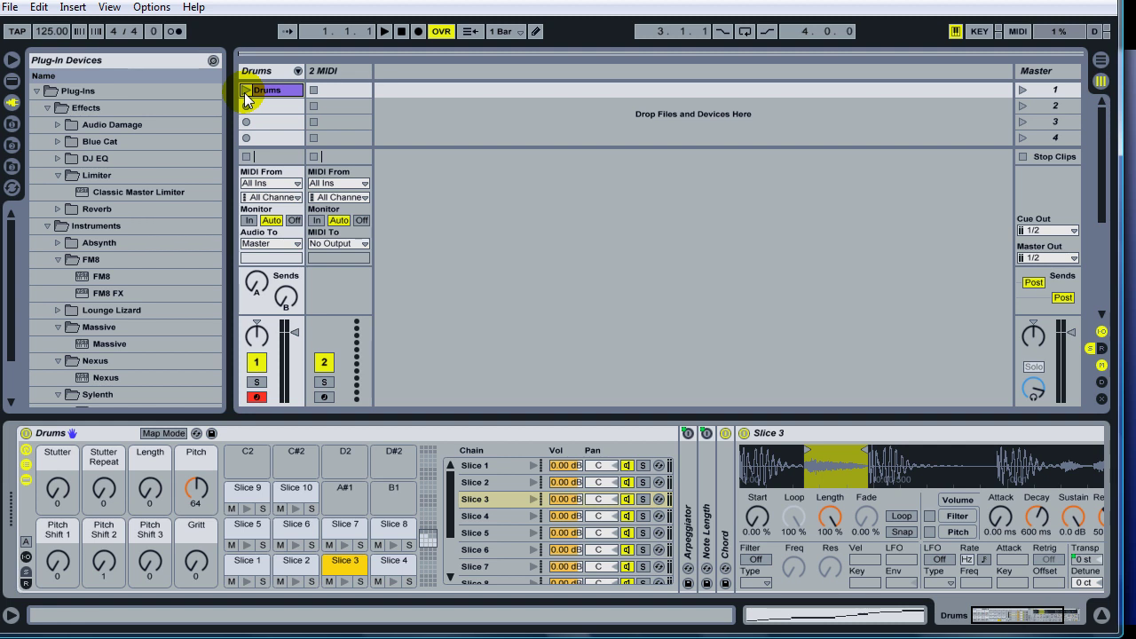
click(246, 90)
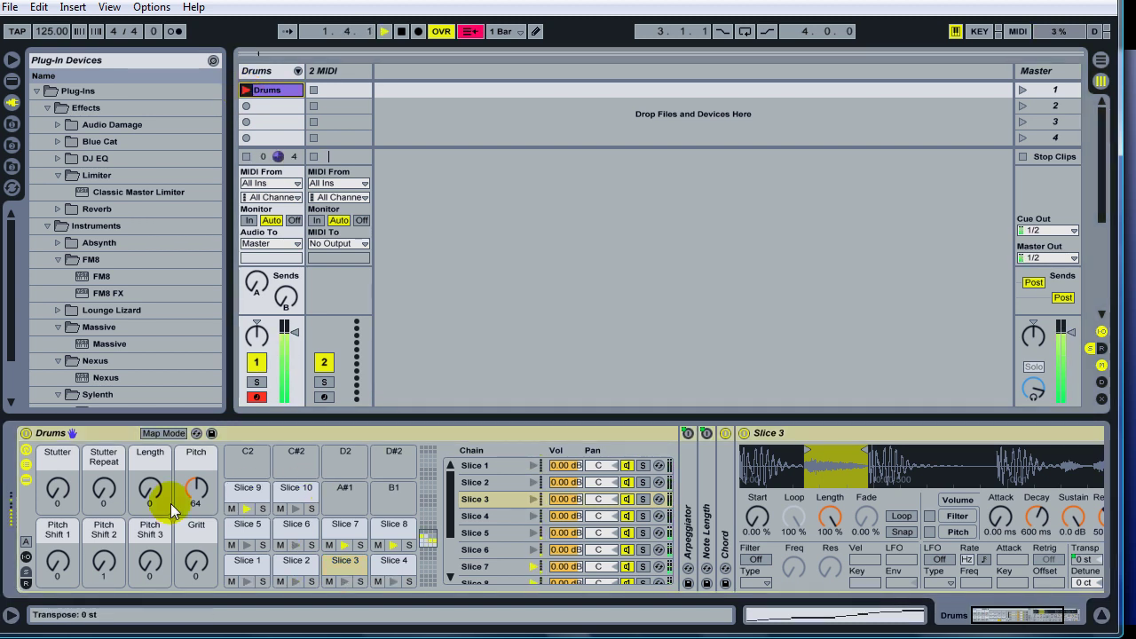
drag(58, 489, 57, 416)
key(space)
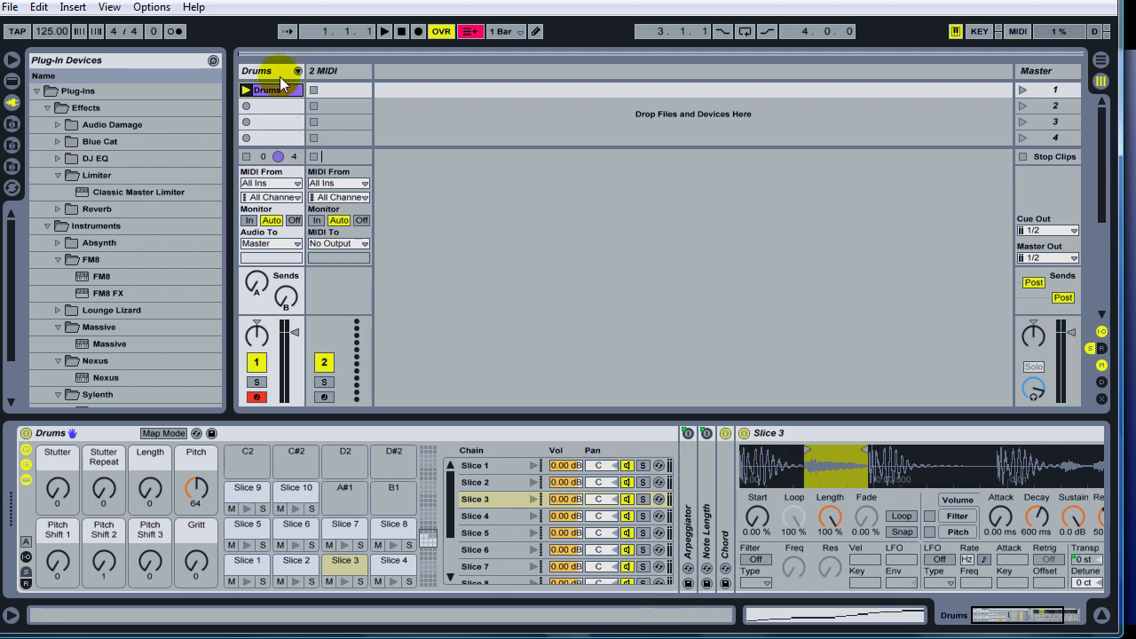
- Audition the Slice 10 and Slice 9 pads and show the WAV drum loops folder
click(296, 494)
click(253, 499)
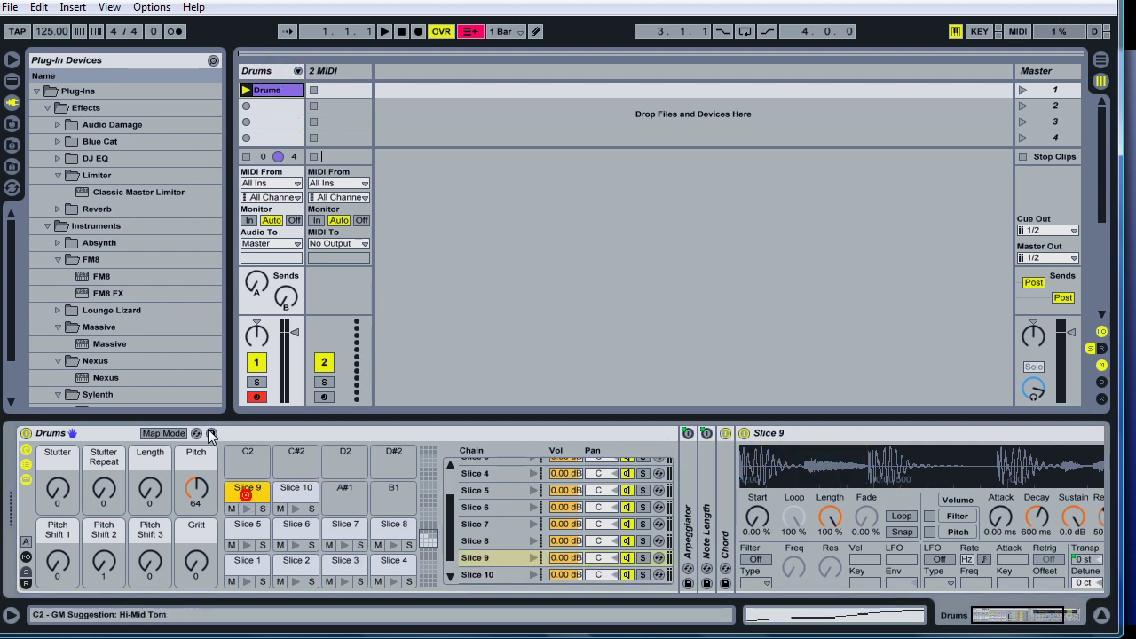
click(7, 167)
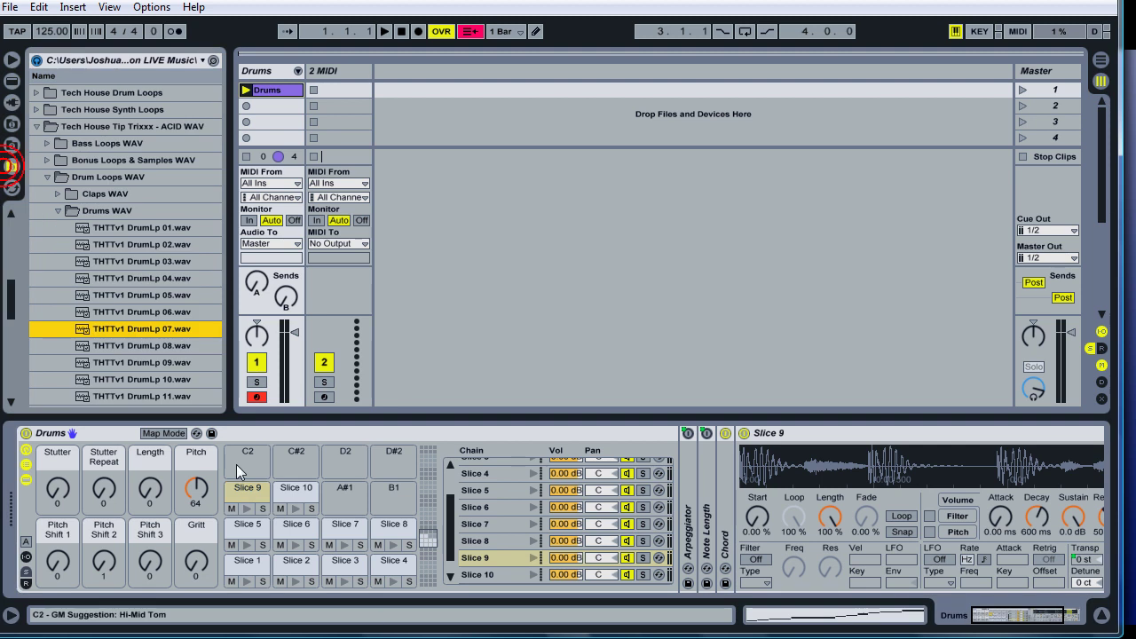
scroll(258, 497, up, 4)
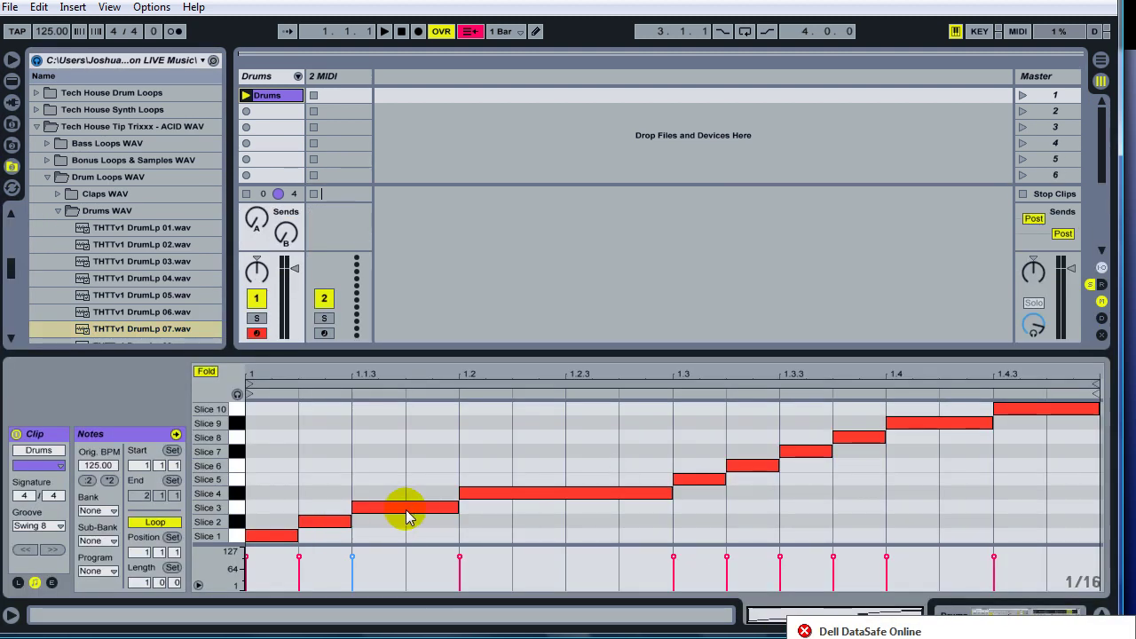
- Move the Slice 3 note one sixteenth earlier and lengthen it to 1.1.4
click(399, 511)
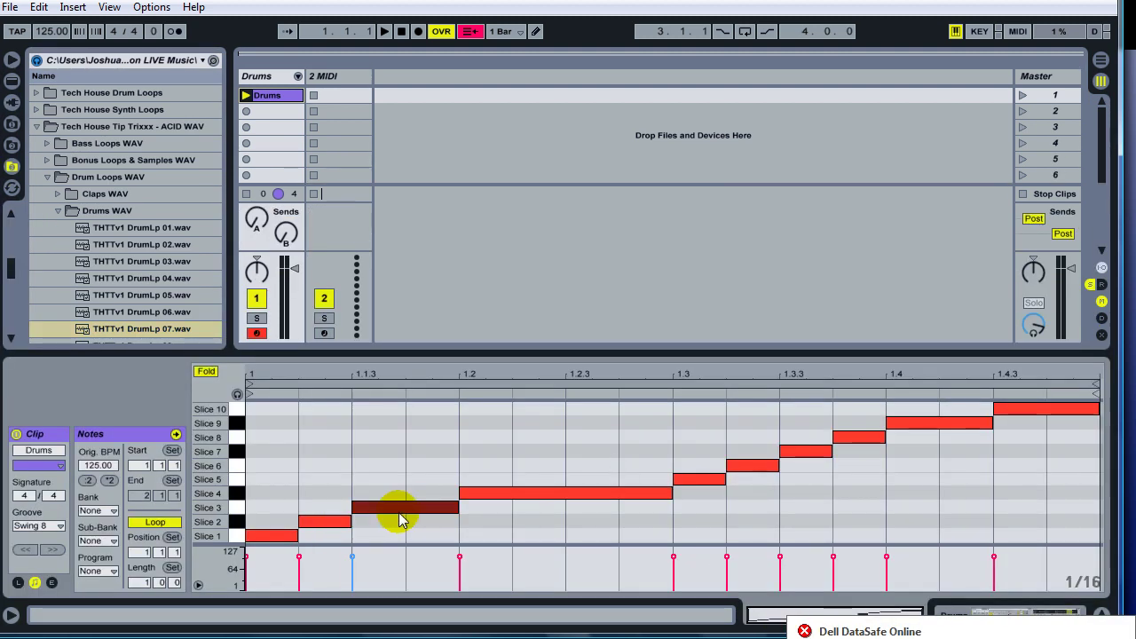
mouse_move(395, 513)
mouse_down()
mouse_move(355, 514)
mouse_move(431, 508)
mouse_up()
key(space)
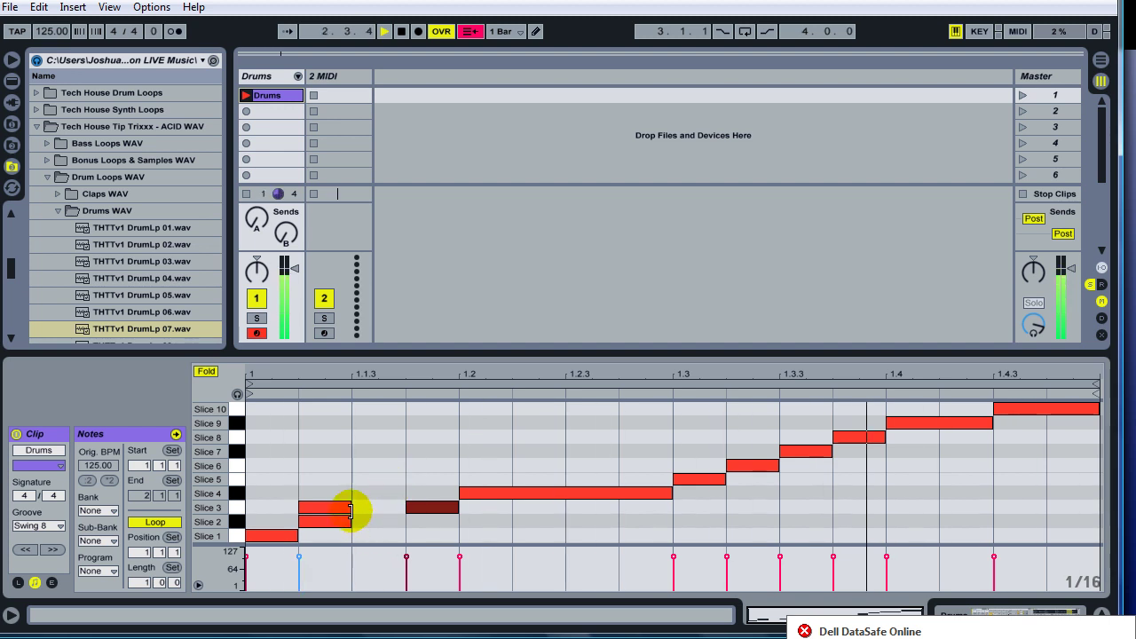
drag(355, 507, 405, 511)
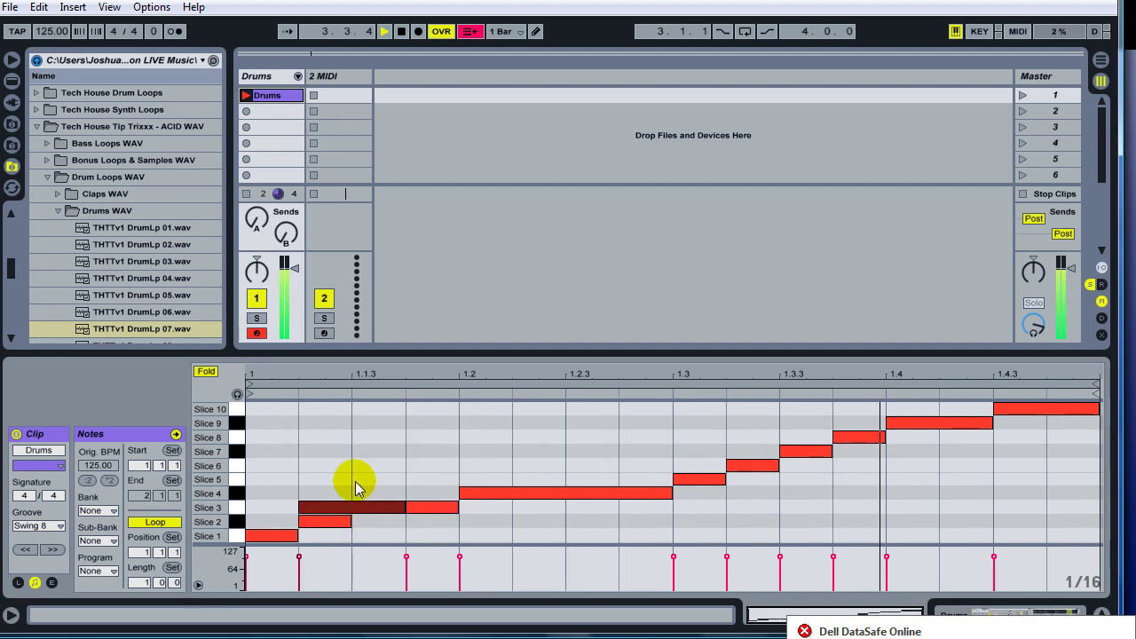
key(space)
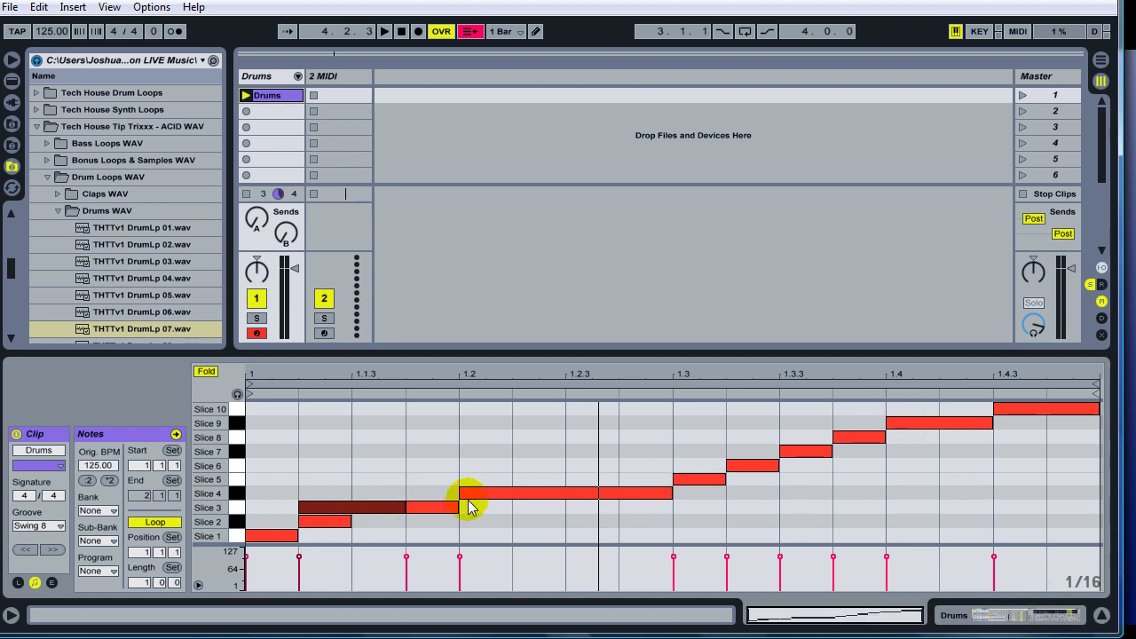
- Try the long 1.2 note on Slice 6 and Slice 8, then return it to Slice 4
drag(479, 500, 484, 470)
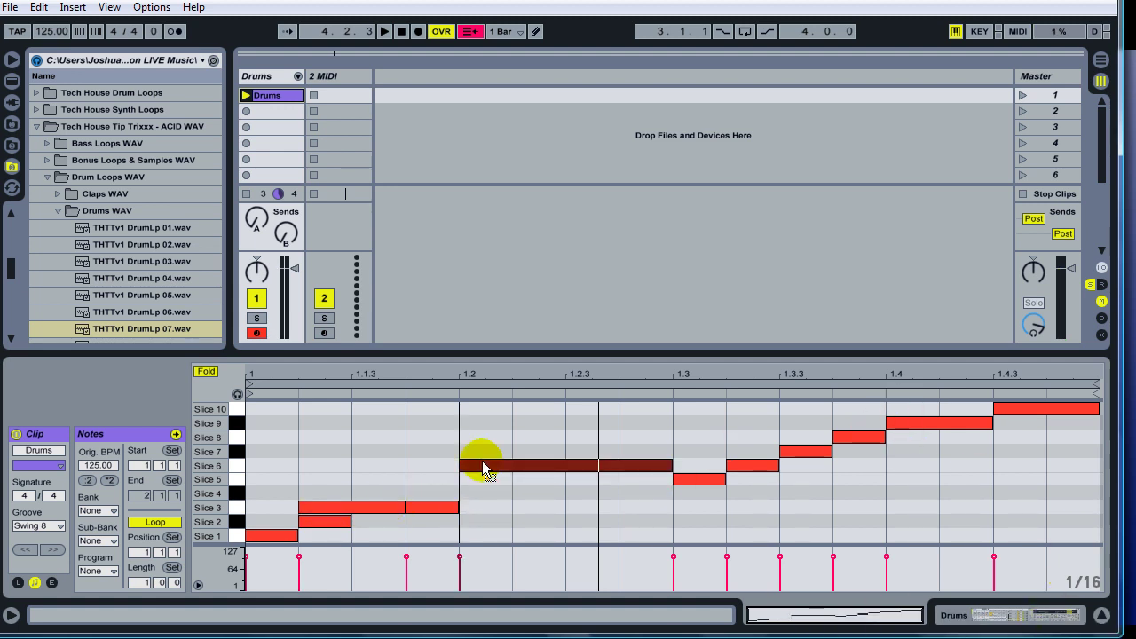
key(space)
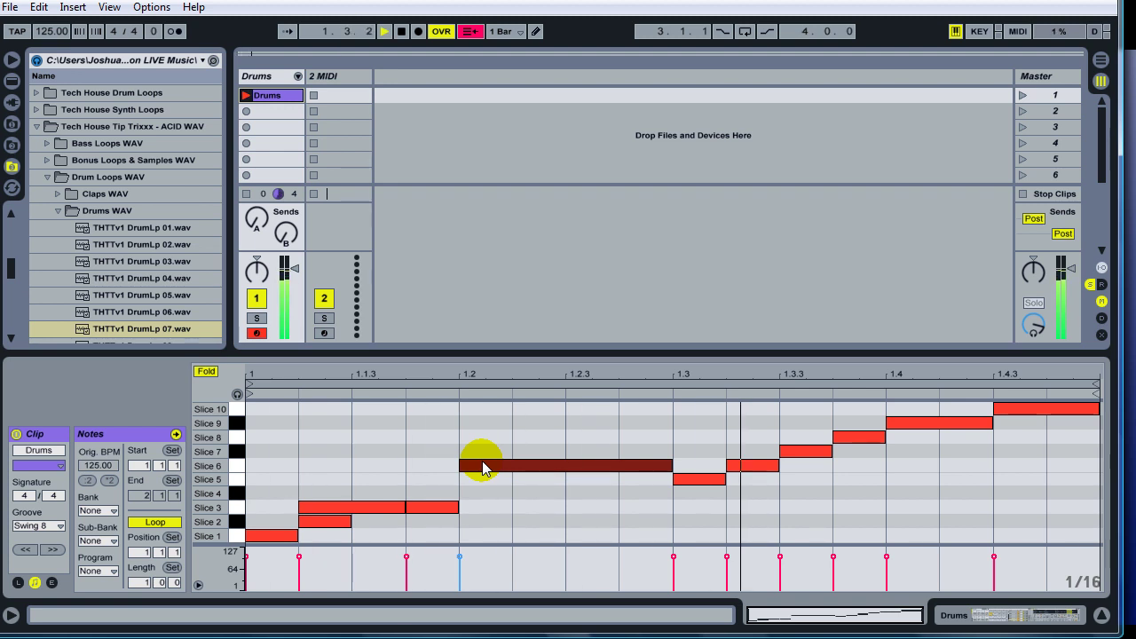
drag(482, 462, 486, 443)
click(484, 448)
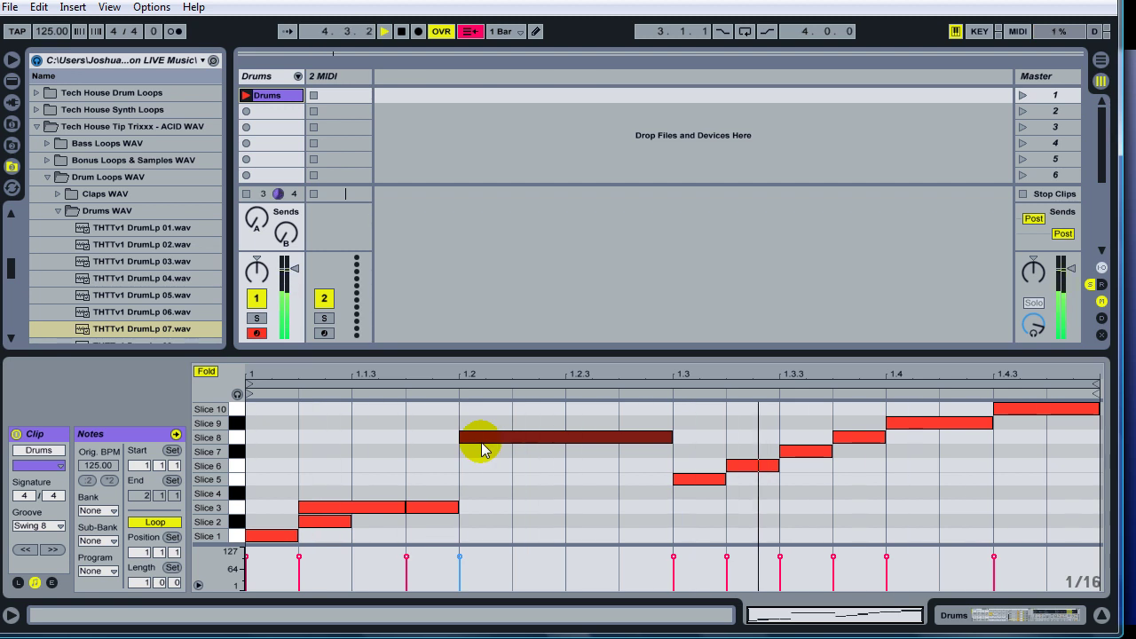
mouse_move(482, 449)
mouse_down()
mouse_move(479, 520)
mouse_move(479, 505)
mouse_up()
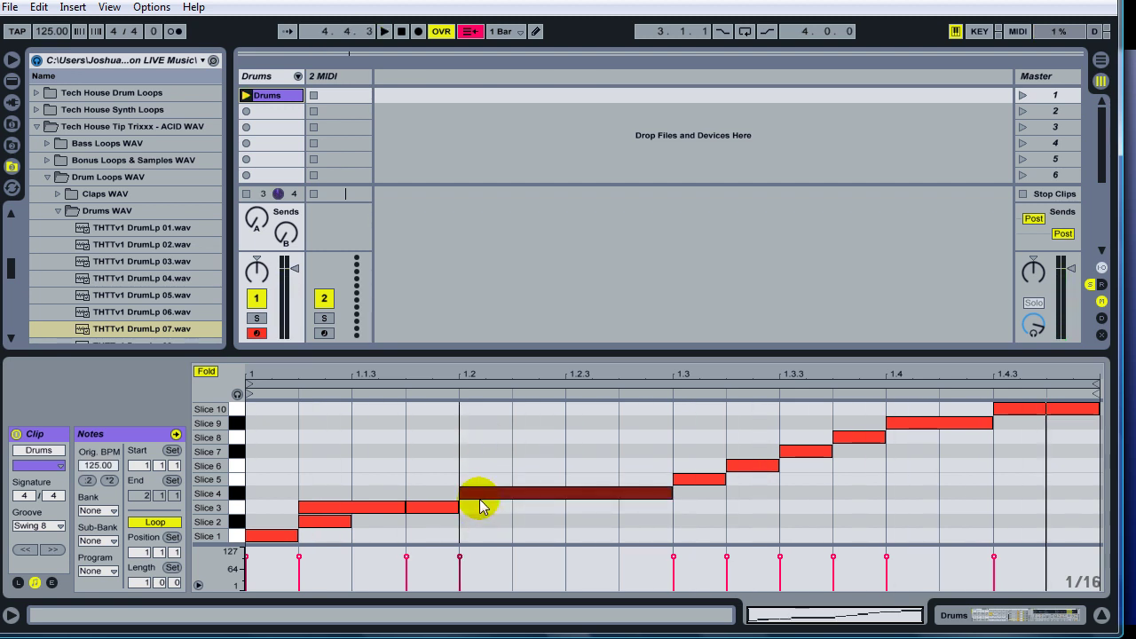
click(421, 511)
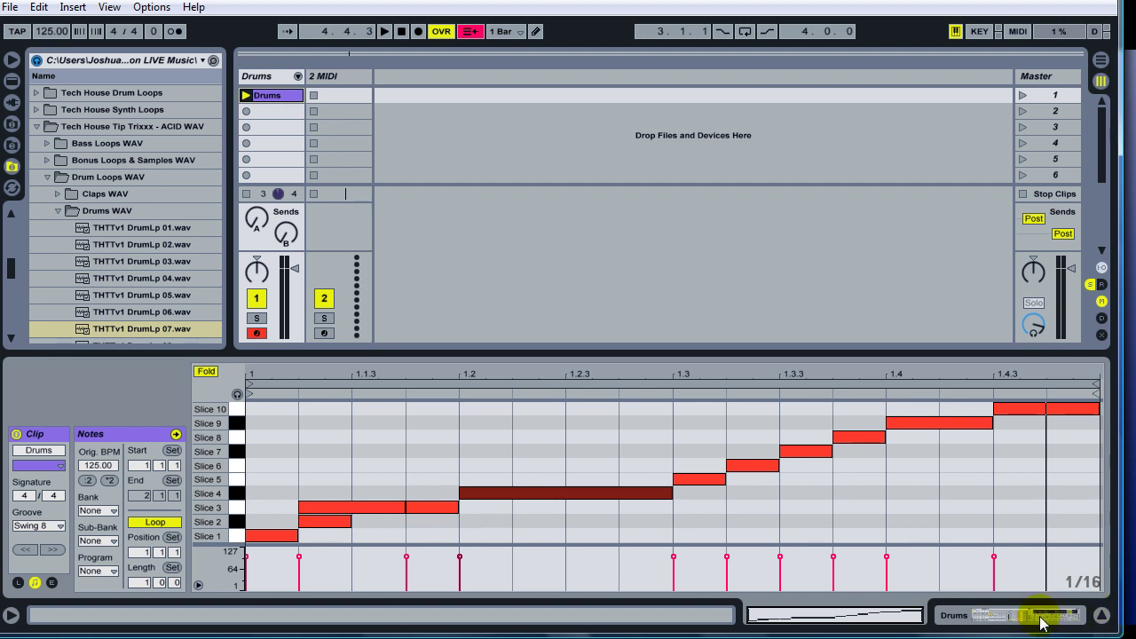
- Show the Drum Rack chains' I/O settings: receive from C1 upward, play C3, no choke groups
click(975, 621)
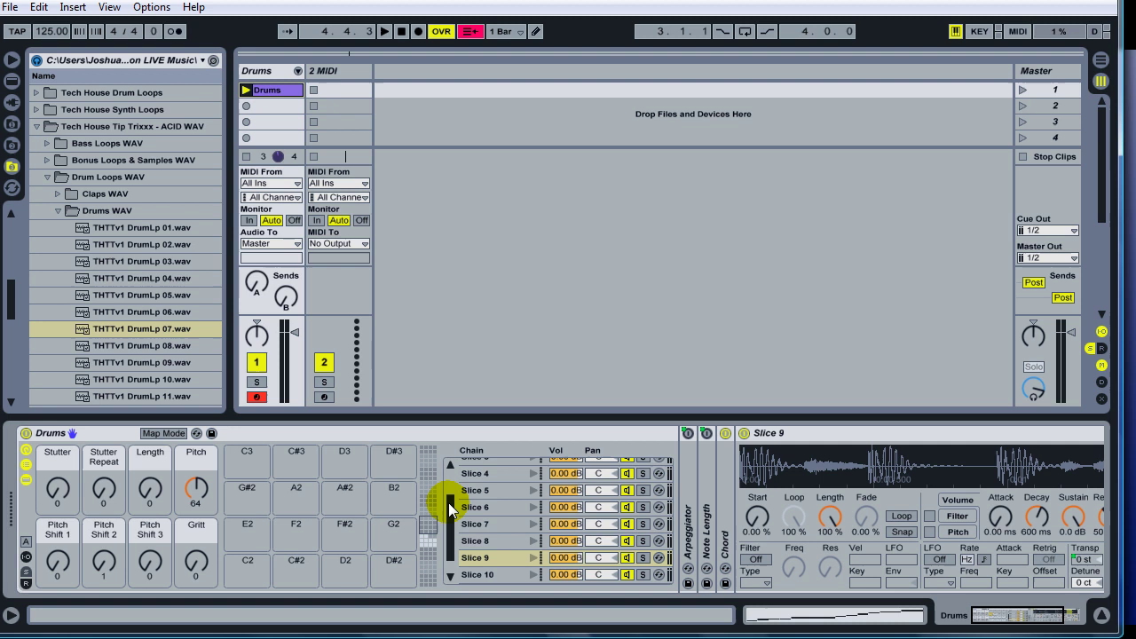
drag(448, 502, 420, 468)
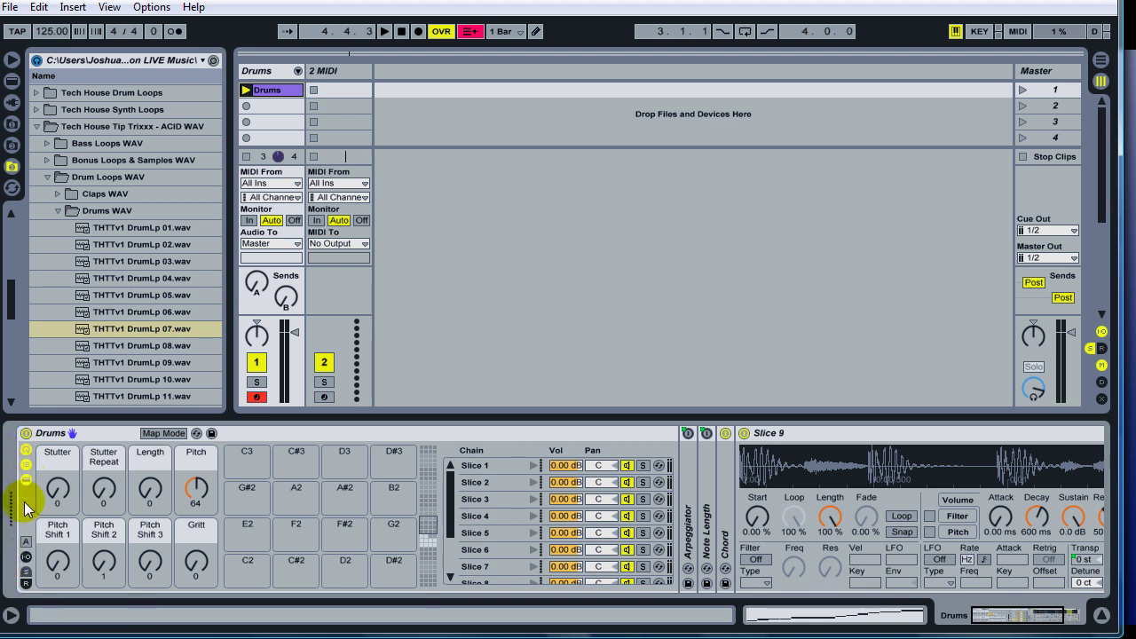
click(26, 558)
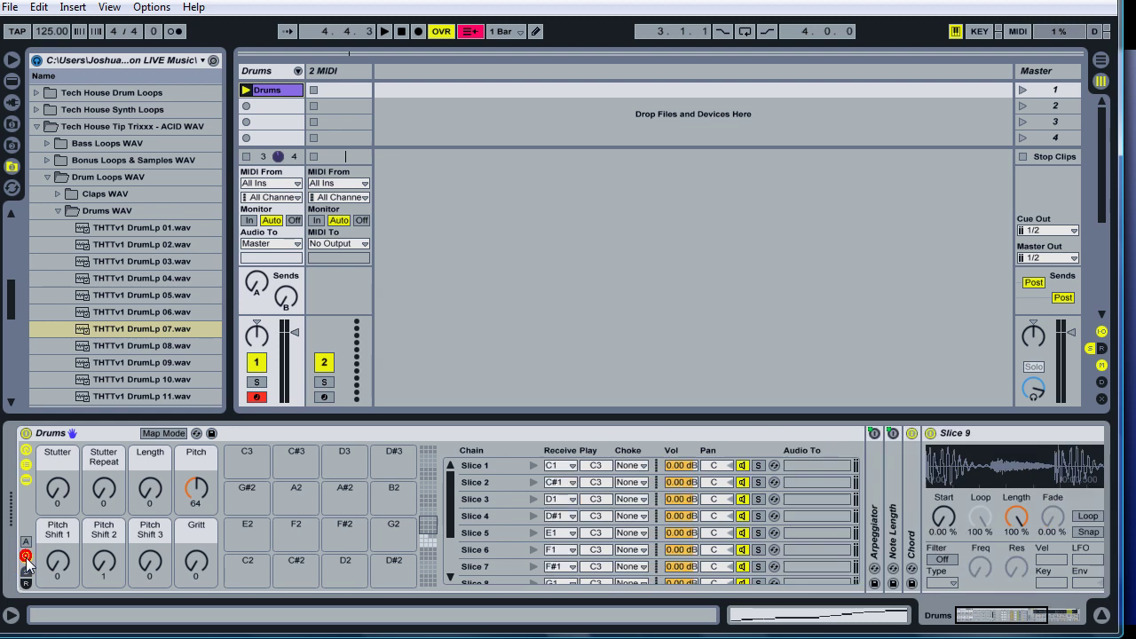
- Confirm Slice 1 receives C1 and audition the Slice 1 and Slice 2 samples
click(555, 467)
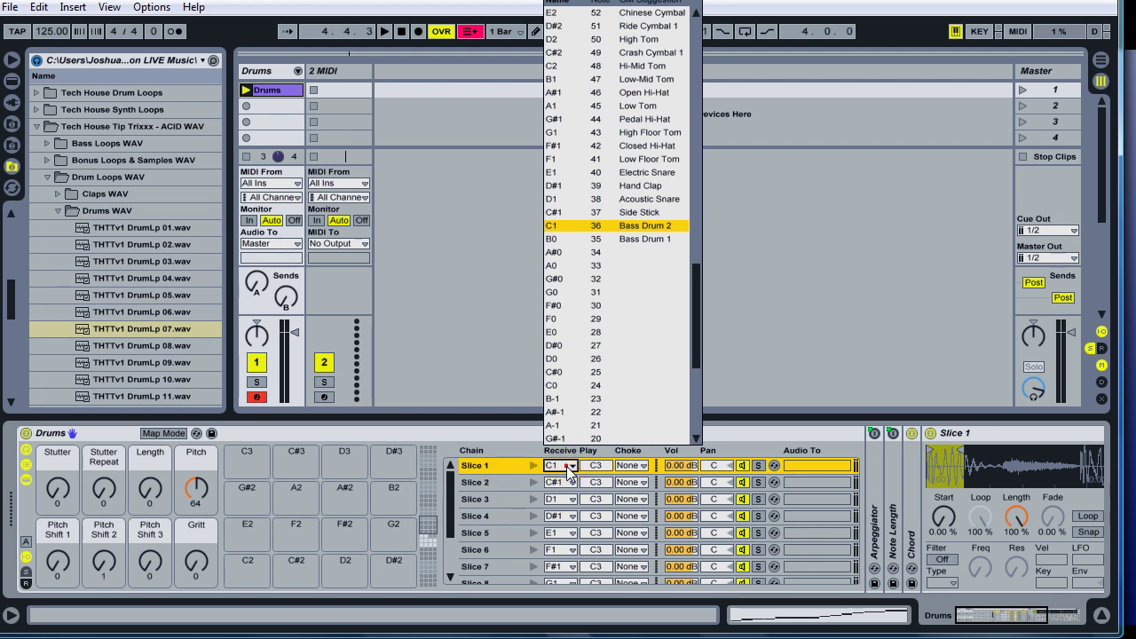
click(568, 470)
click(530, 466)
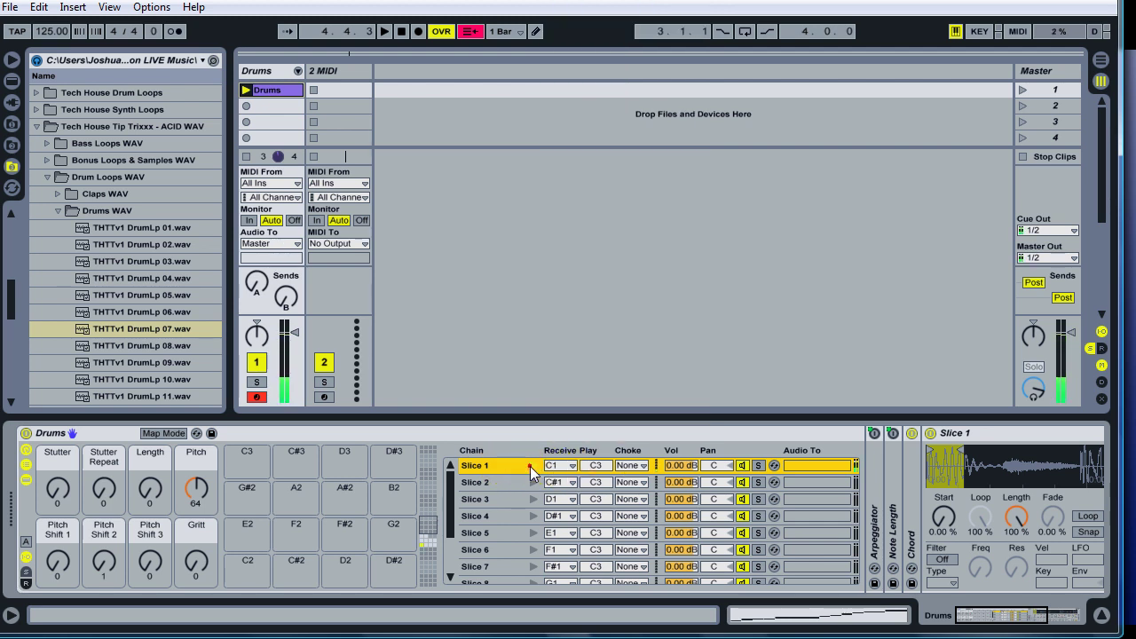
drag(543, 470, 557, 495)
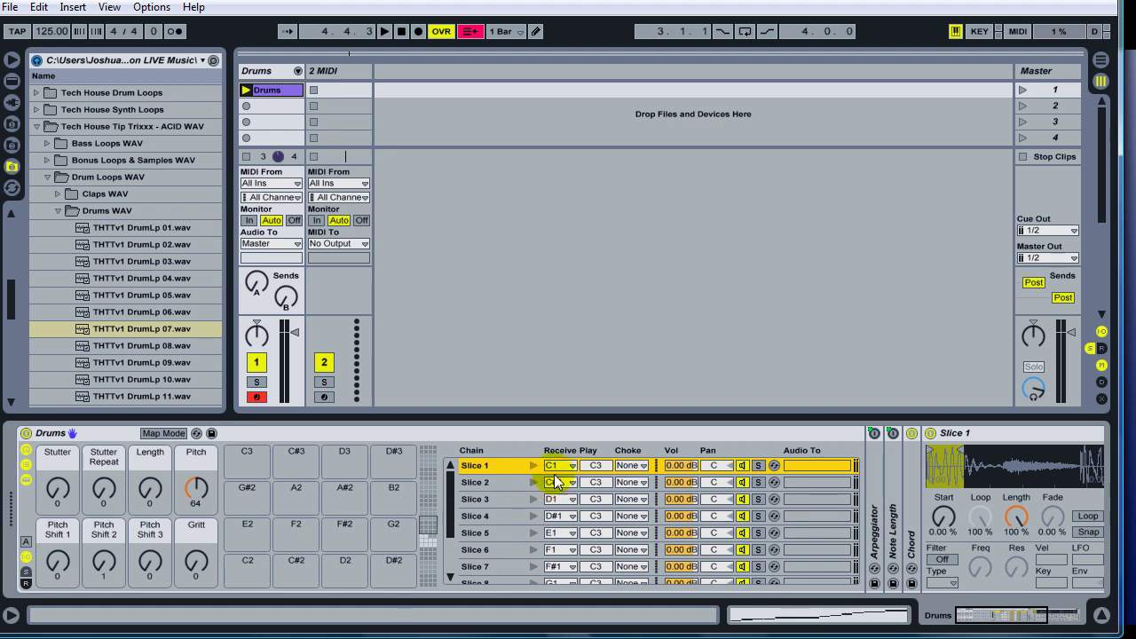
click(557, 482)
- Change Slice 2's Receive note from C#1 to C1 (Bass Drum 2)
click(544, 478)
click(533, 483)
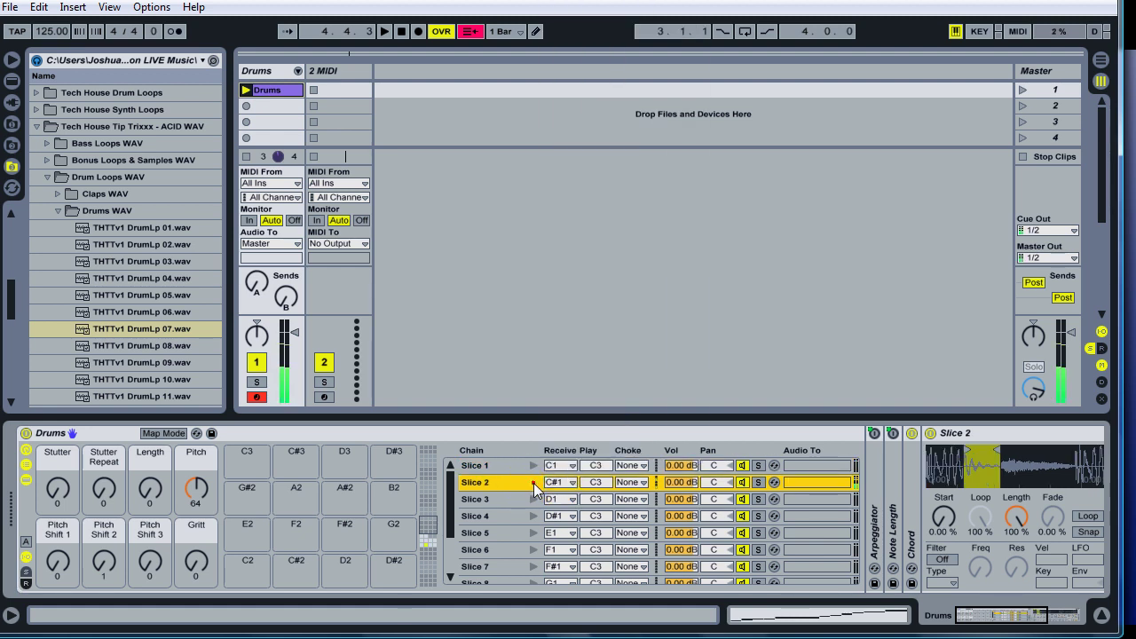
click(556, 482)
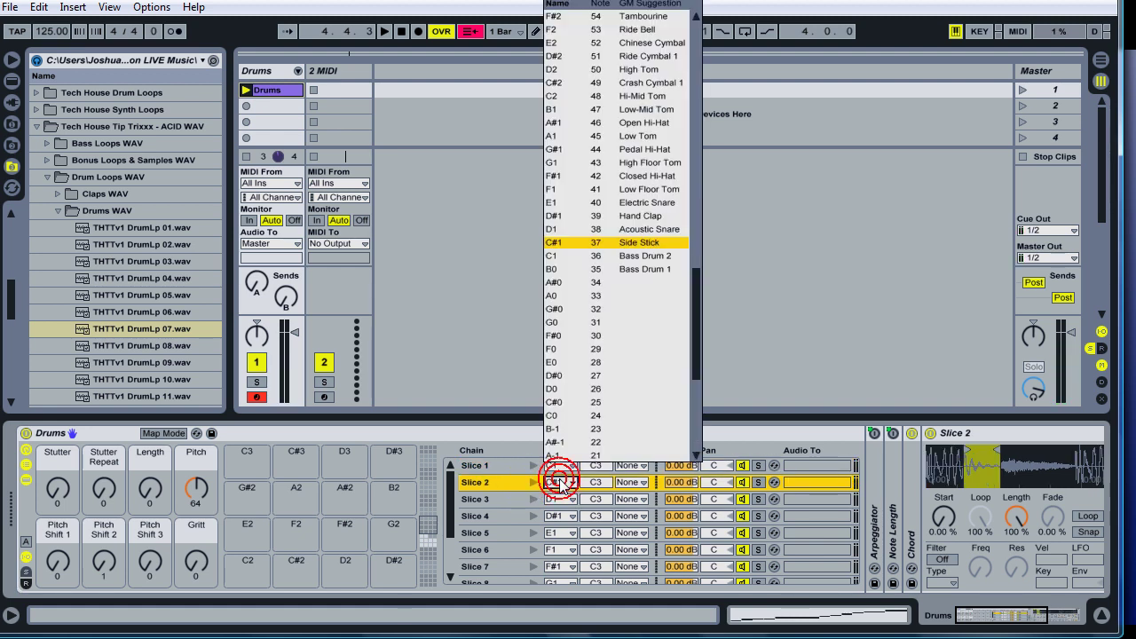
click(565, 261)
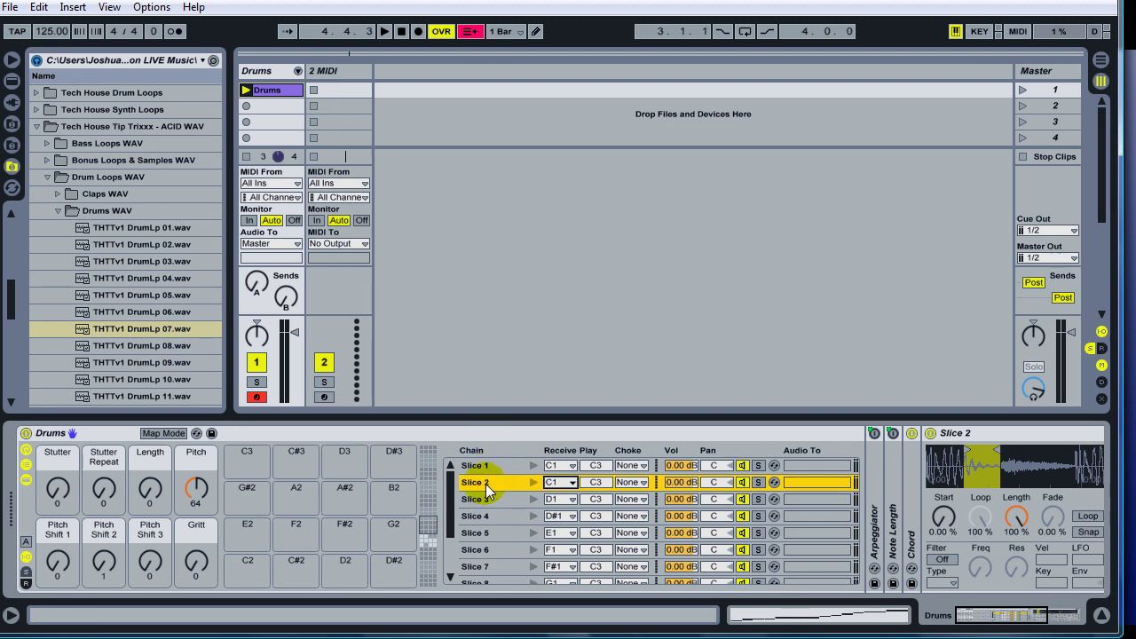
- Delete both Slice 3 notes at the clip start in the Drums note editor, then return to the chains
click(851, 614)
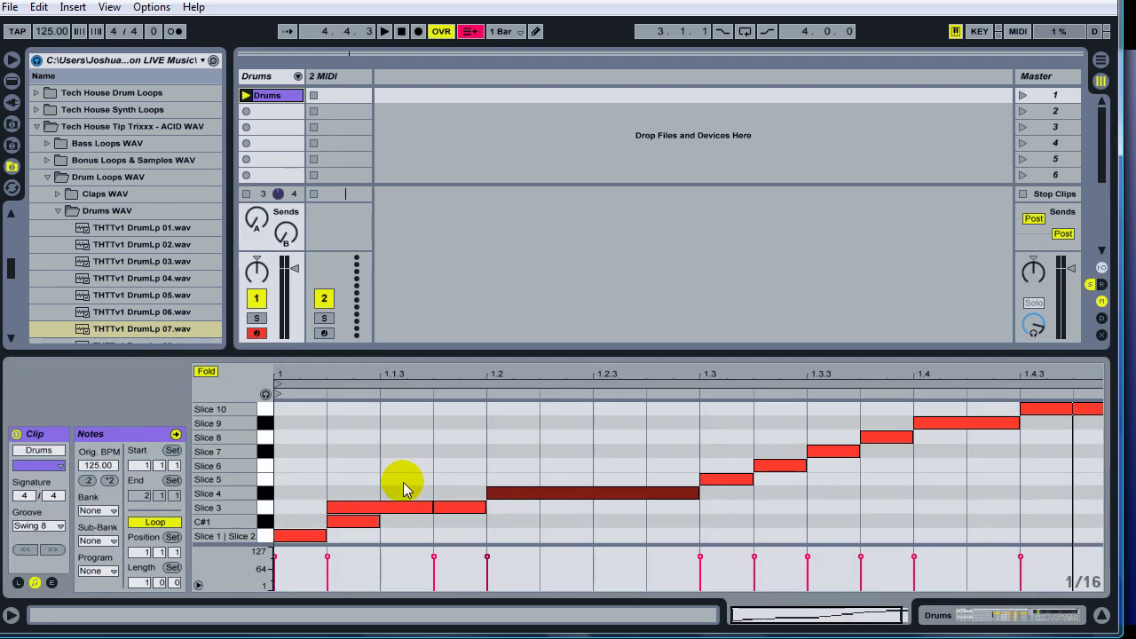
key(space)
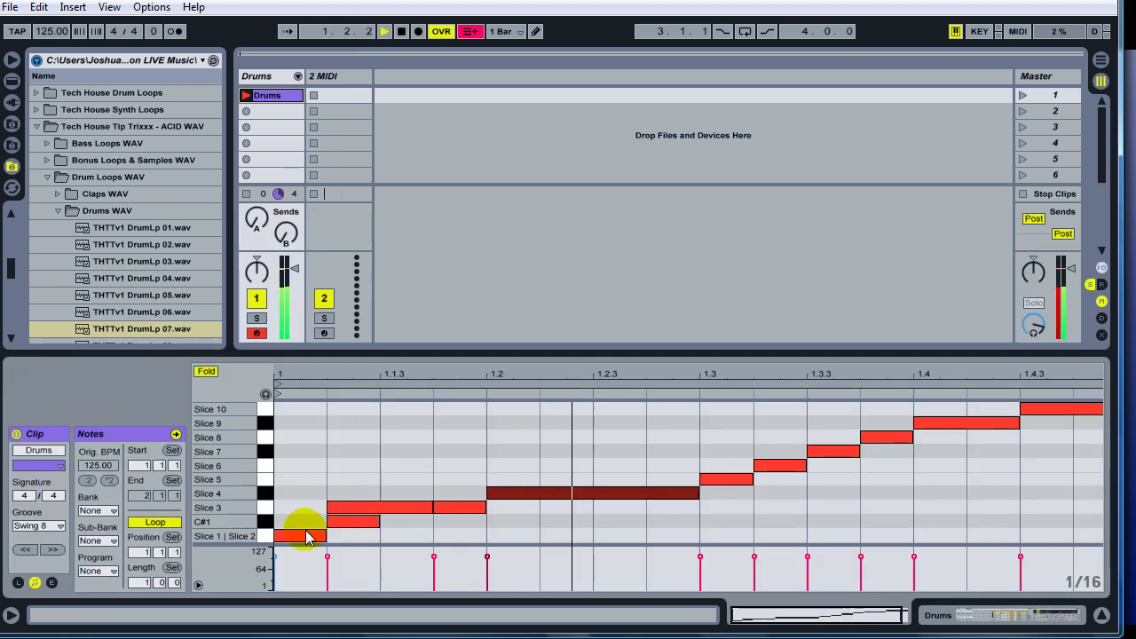
click(449, 506)
key(Delete)
click(335, 507)
key(Delete)
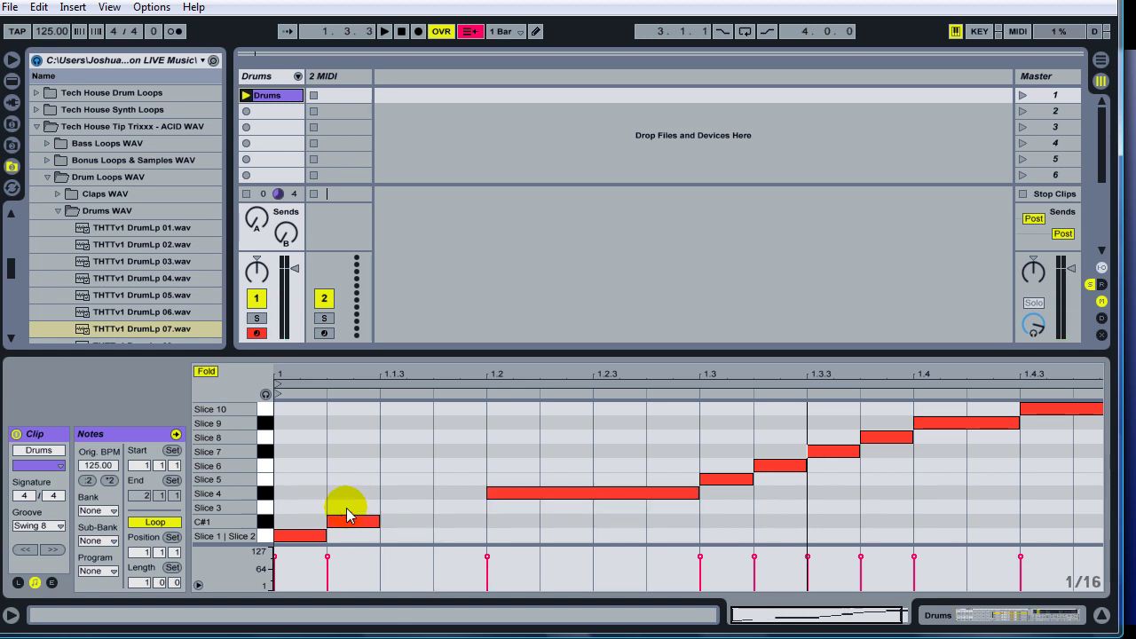
click(365, 522)
key(space)
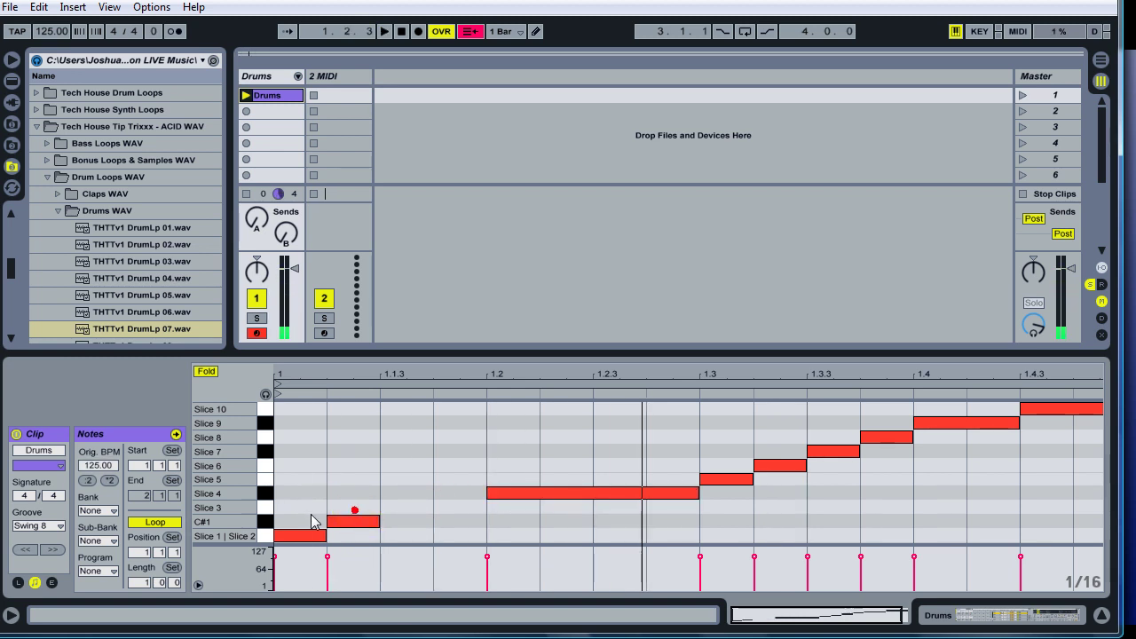
click(299, 524)
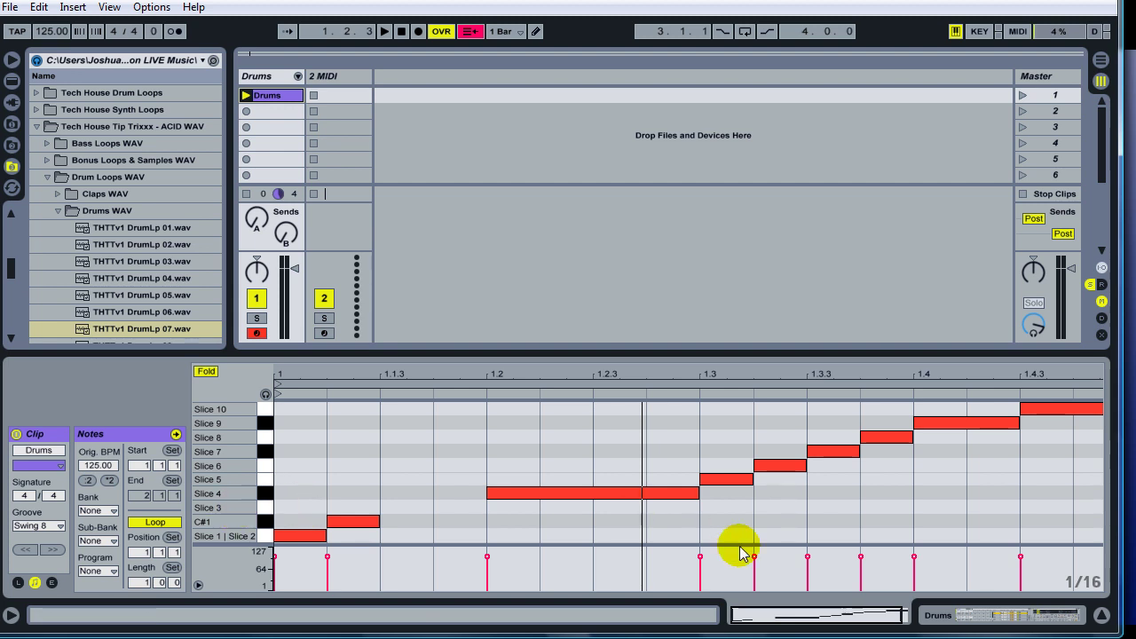
click(928, 615)
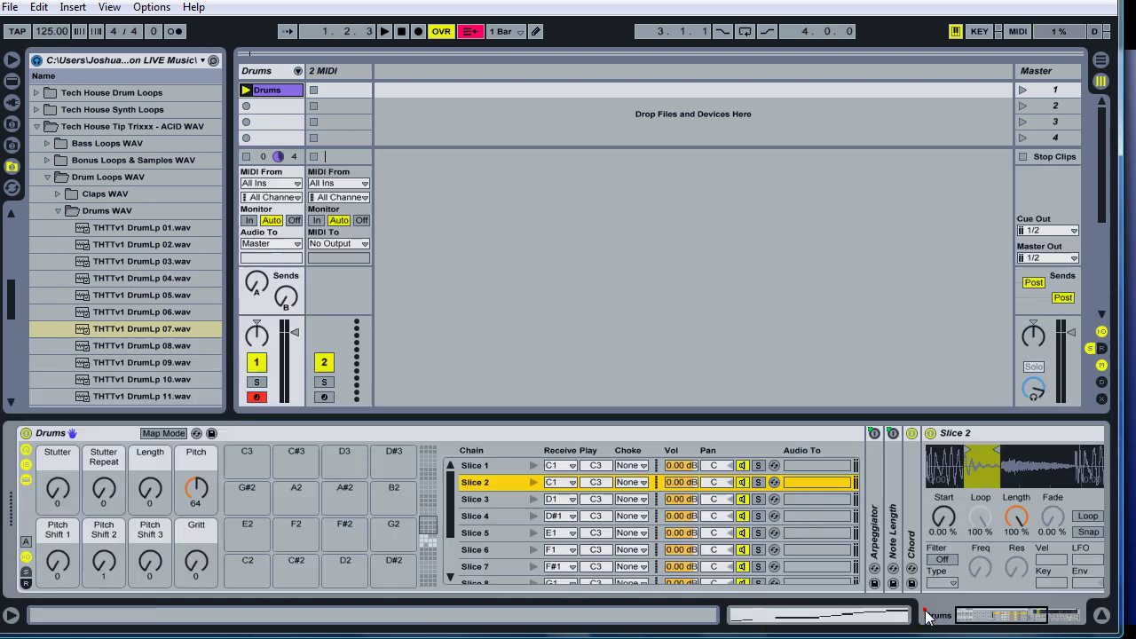
- Set Slice 3's Receive note to C1 and audition Slice 1
click(551, 501)
click(566, 272)
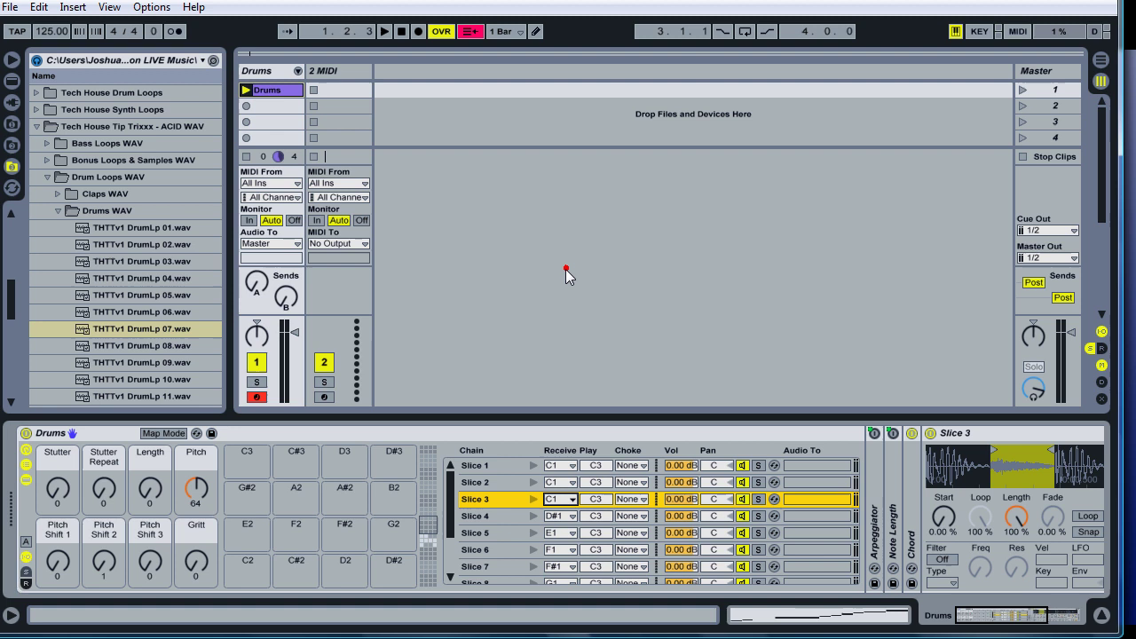
click(531, 465)
- Copy the first-slice note to 1.1.3 and 1.1.4, stretching the last one to 1.2.2
click(890, 615)
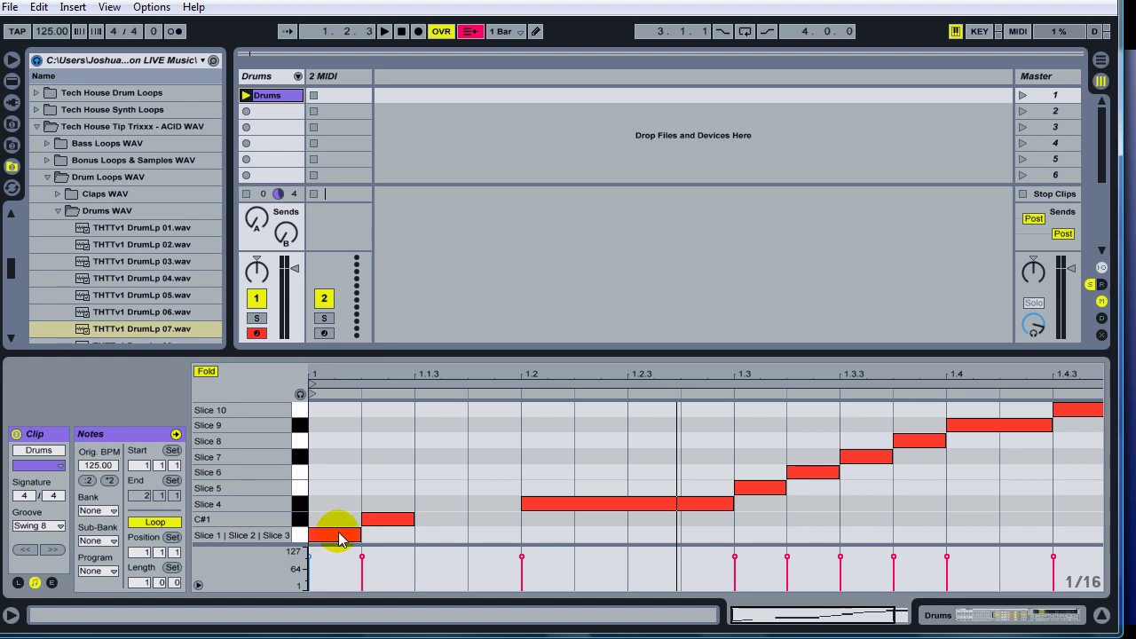
drag(340, 541, 477, 536)
key(space)
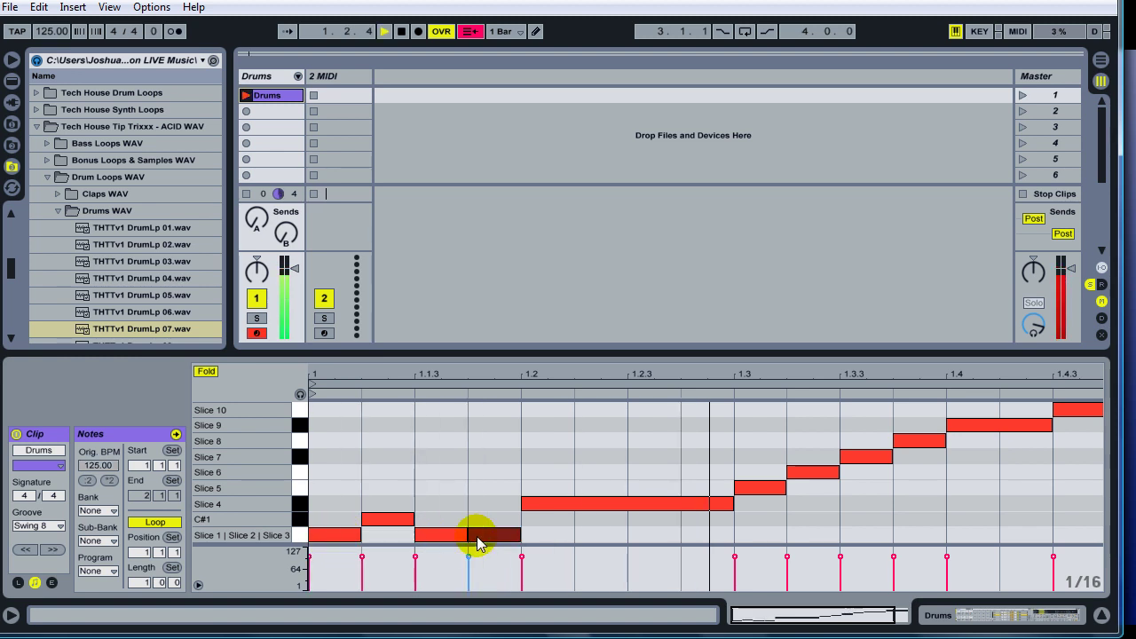
drag(521, 537, 573, 539)
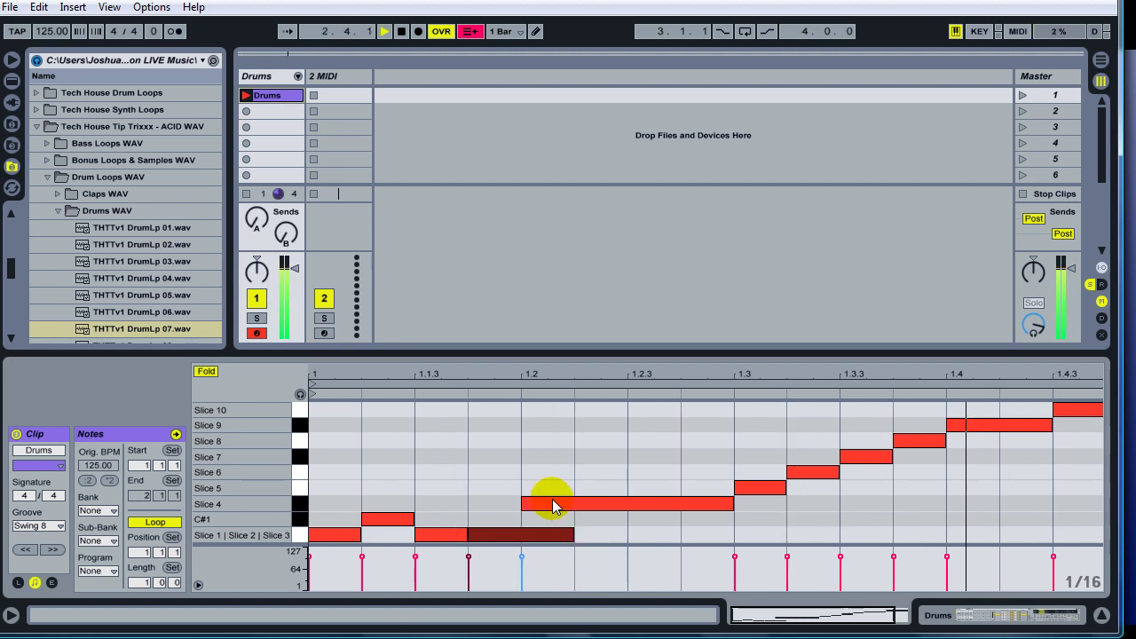
key(space)
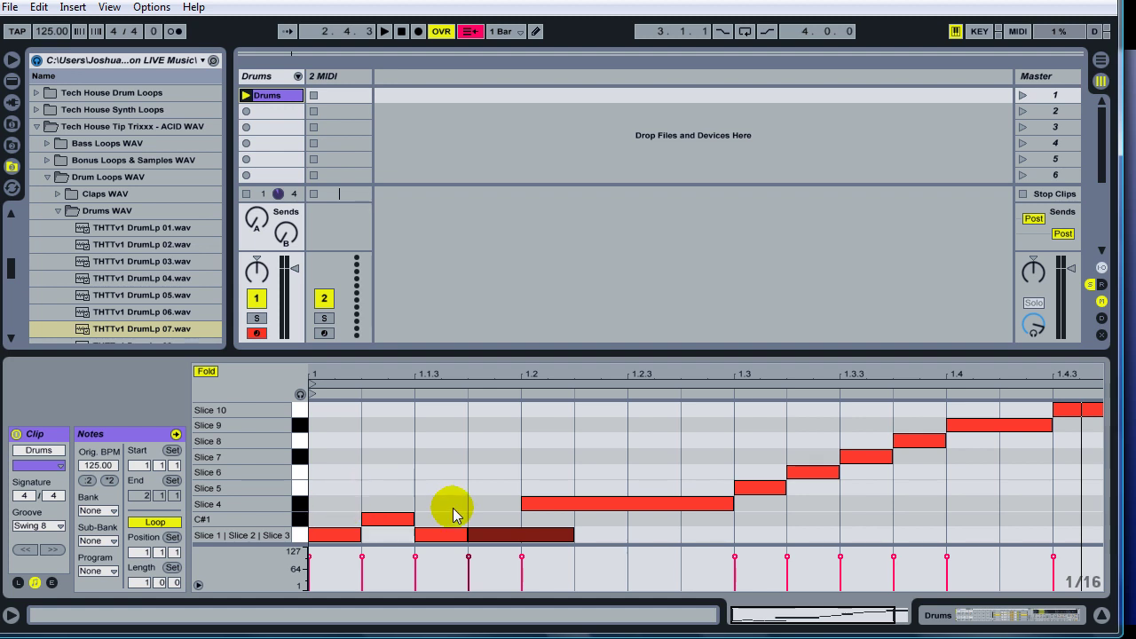
drag(614, 533, 322, 545)
click(571, 539)
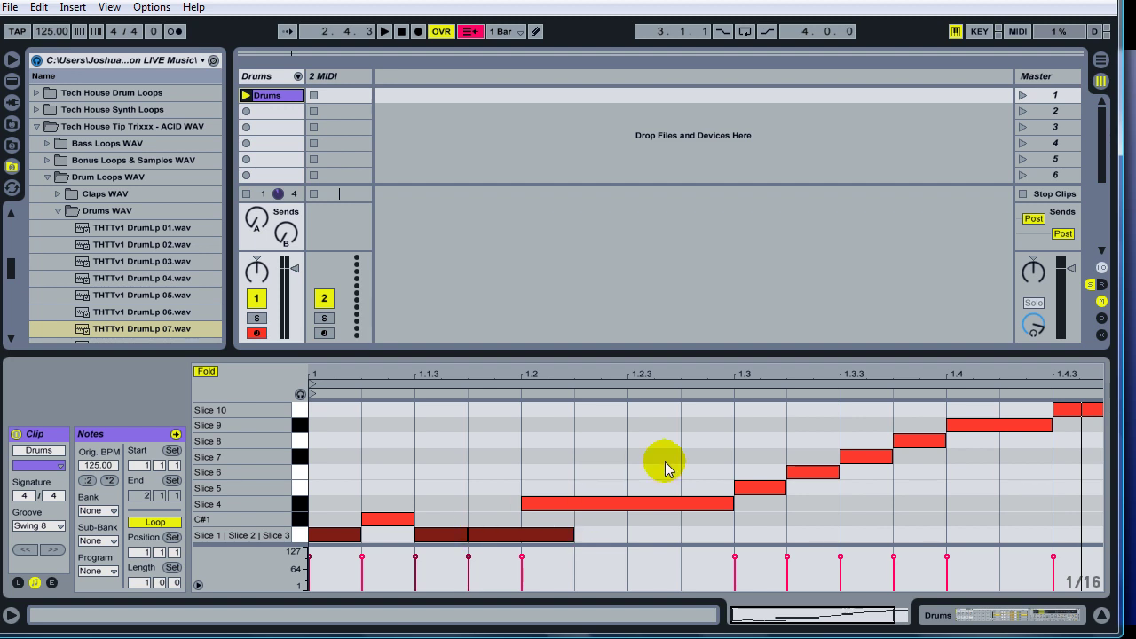
click(397, 523)
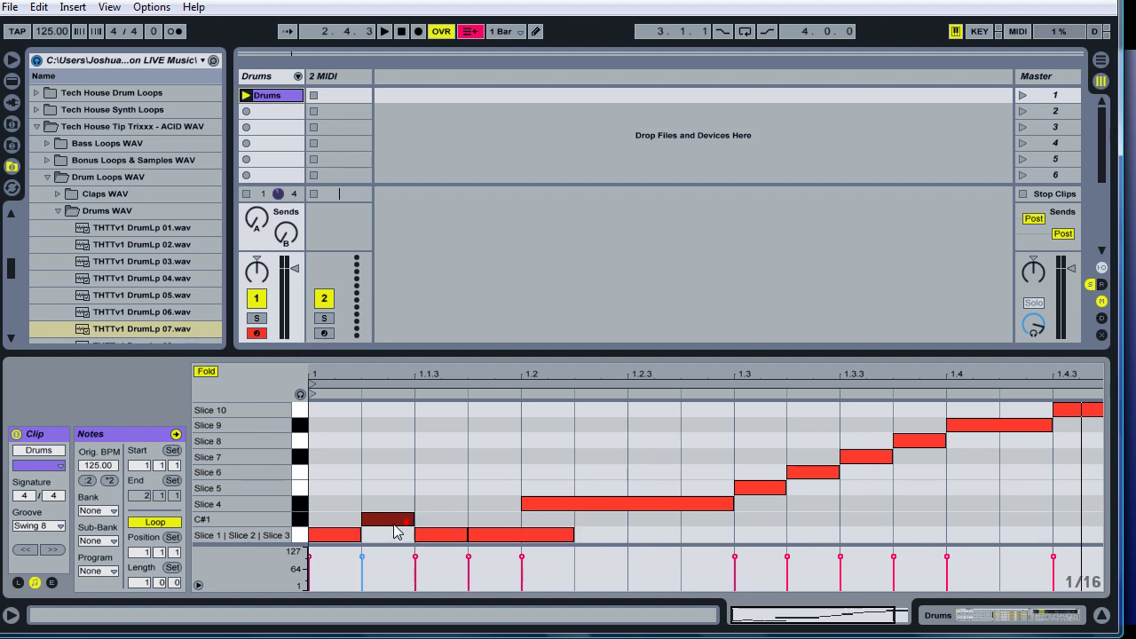
click(456, 524)
- Set Slice 2's Receive back to C#1 and Slice 3's to D1, auditioning Slice 3
click(985, 616)
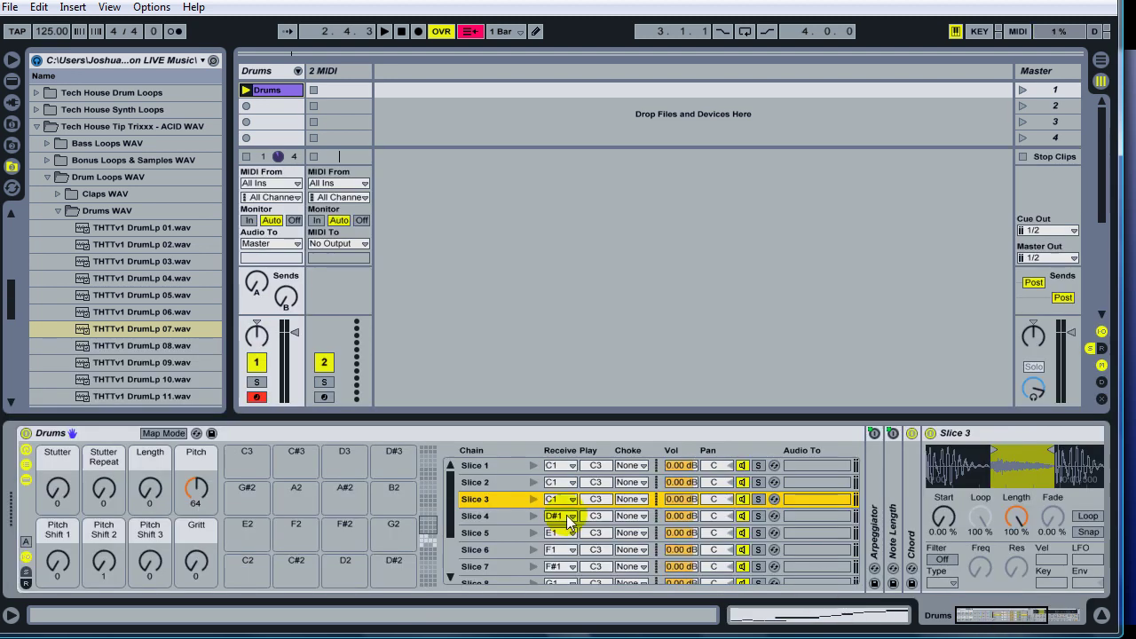
click(531, 499)
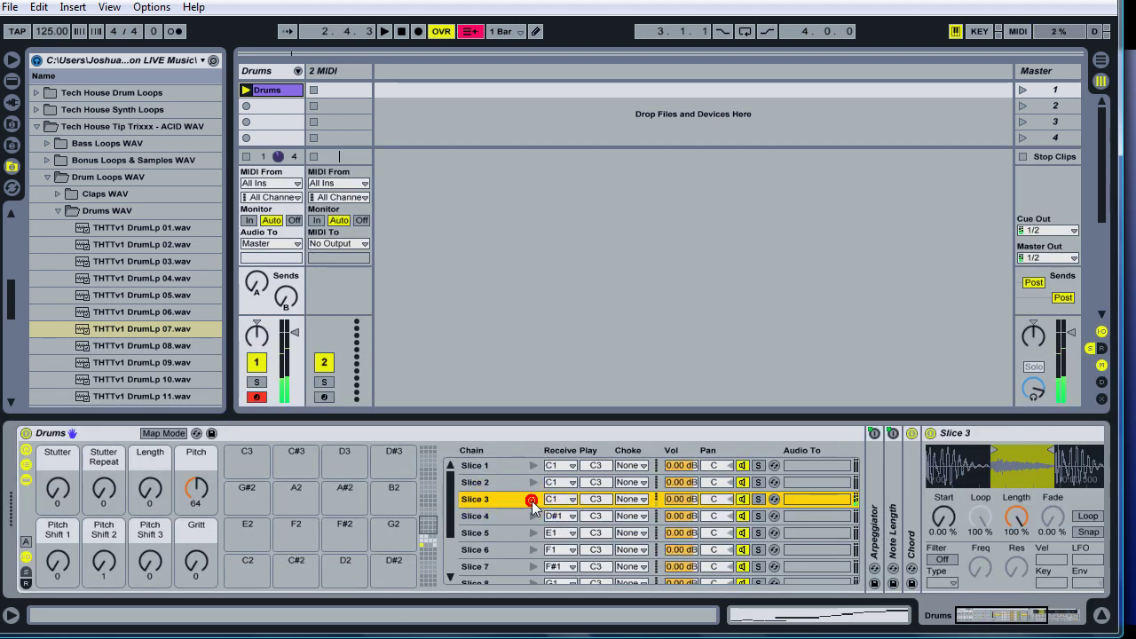
click(561, 482)
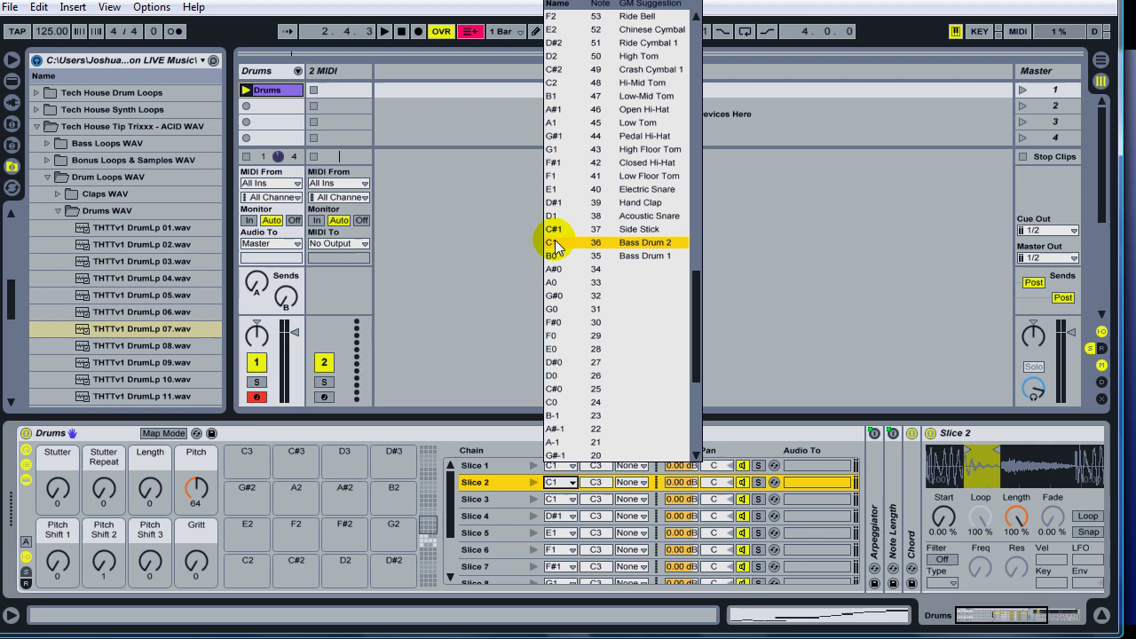
click(556, 242)
click(561, 499)
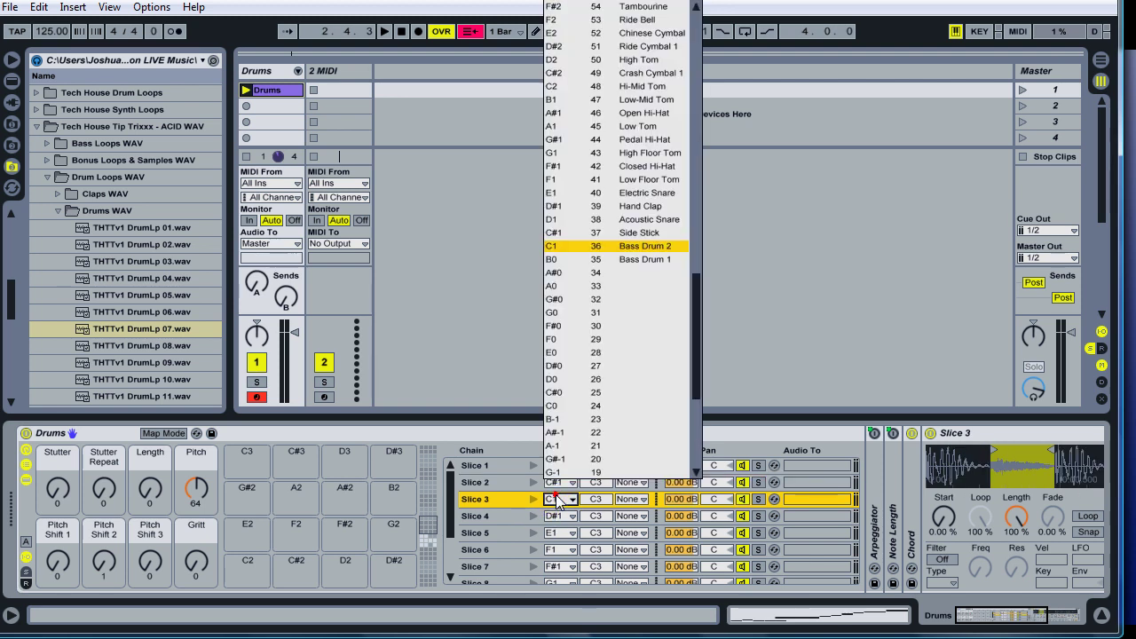
click(551, 220)
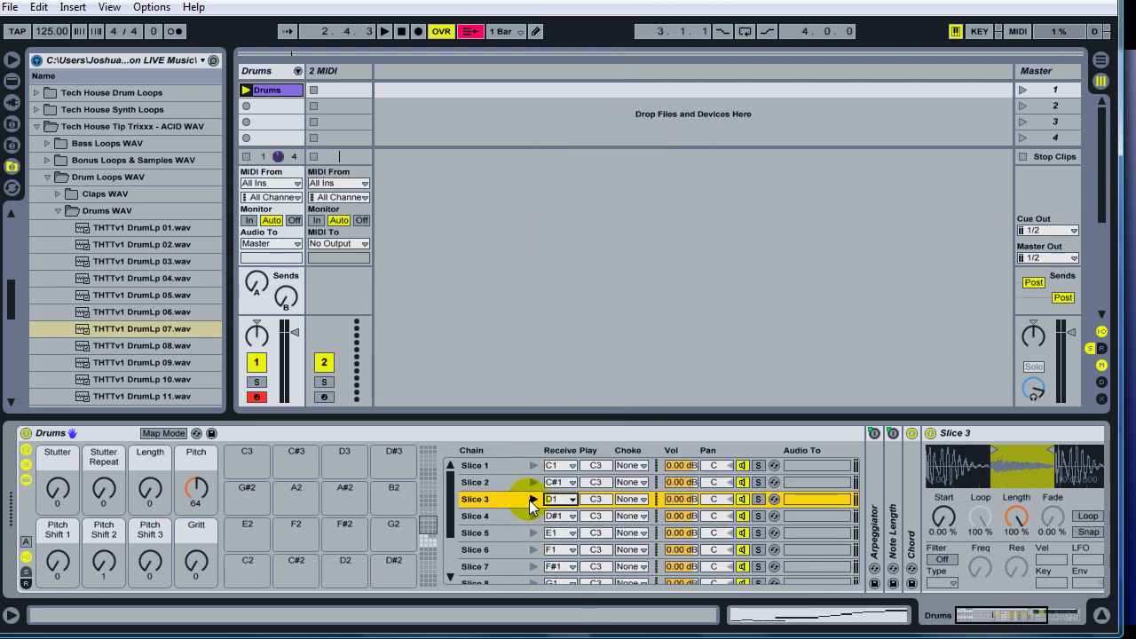
click(530, 500)
- Move the 1.1.3 and 1.1.4 notes up to the Slice 3 row, extending the first and ending the second at 1.2
click(845, 614)
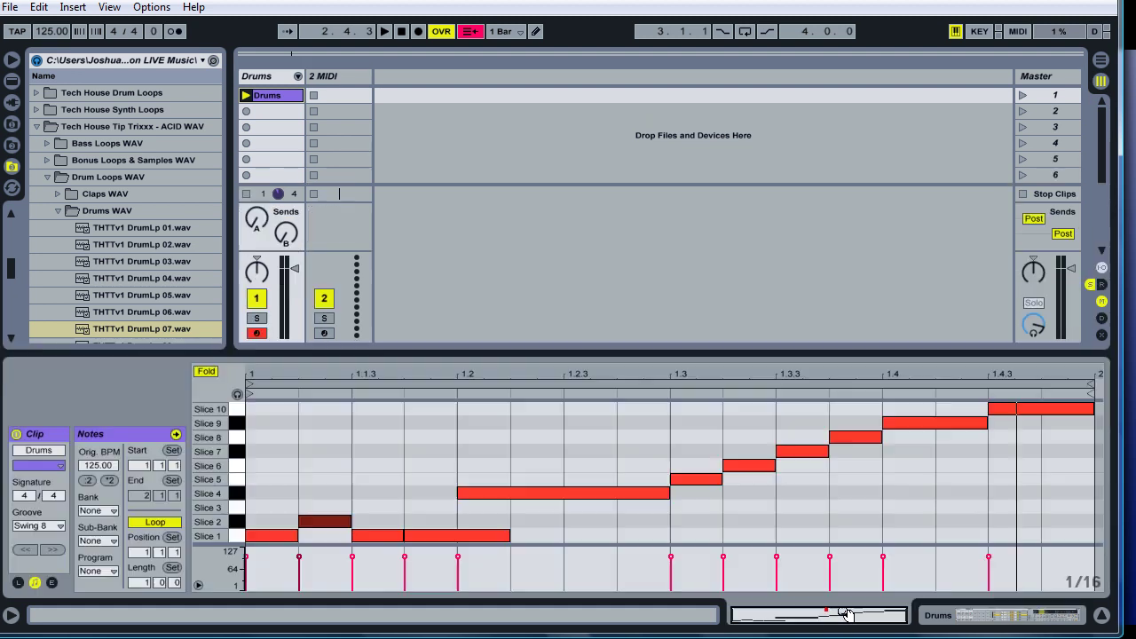
drag(383, 536, 376, 508)
click(414, 524)
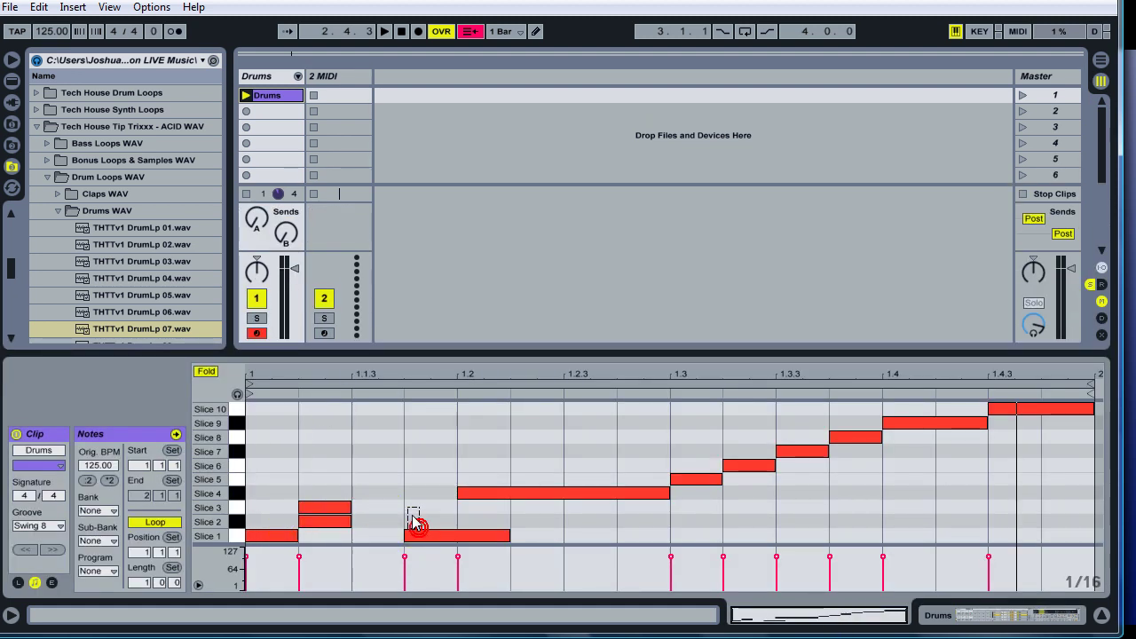
click(422, 536)
drag(423, 540, 419, 509)
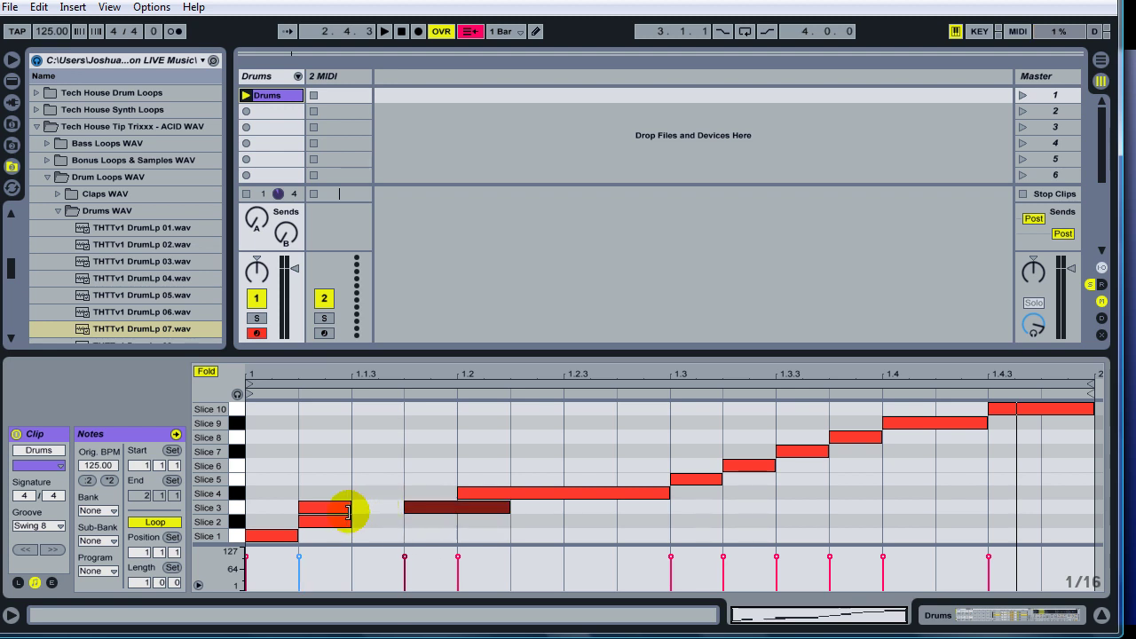
drag(349, 510, 380, 510)
key(space)
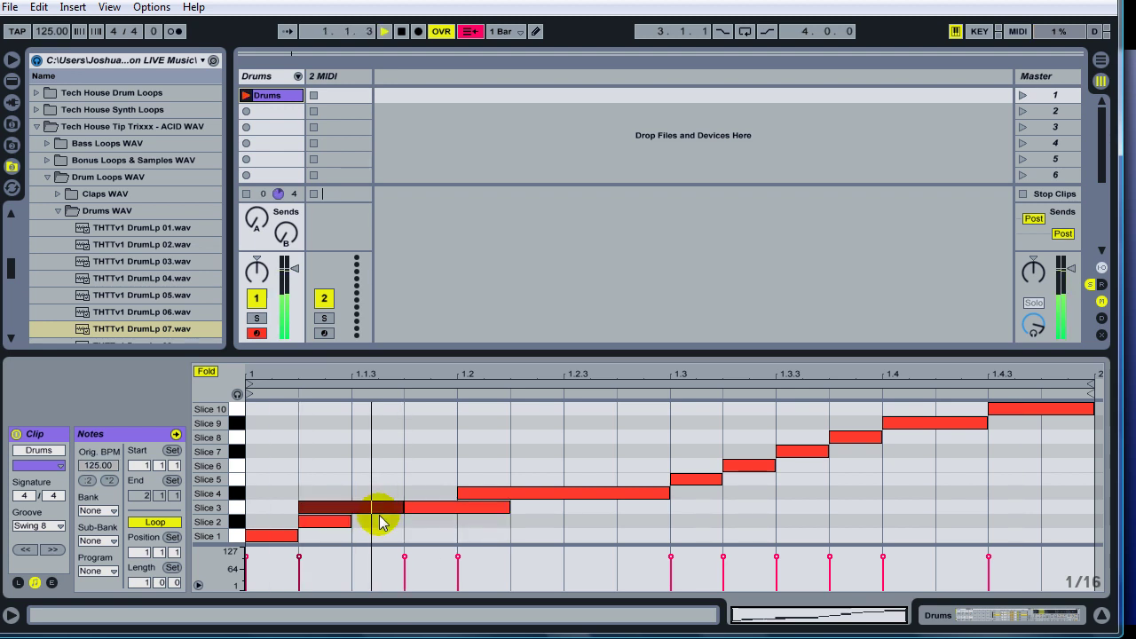
click(506, 511)
drag(507, 510, 457, 510)
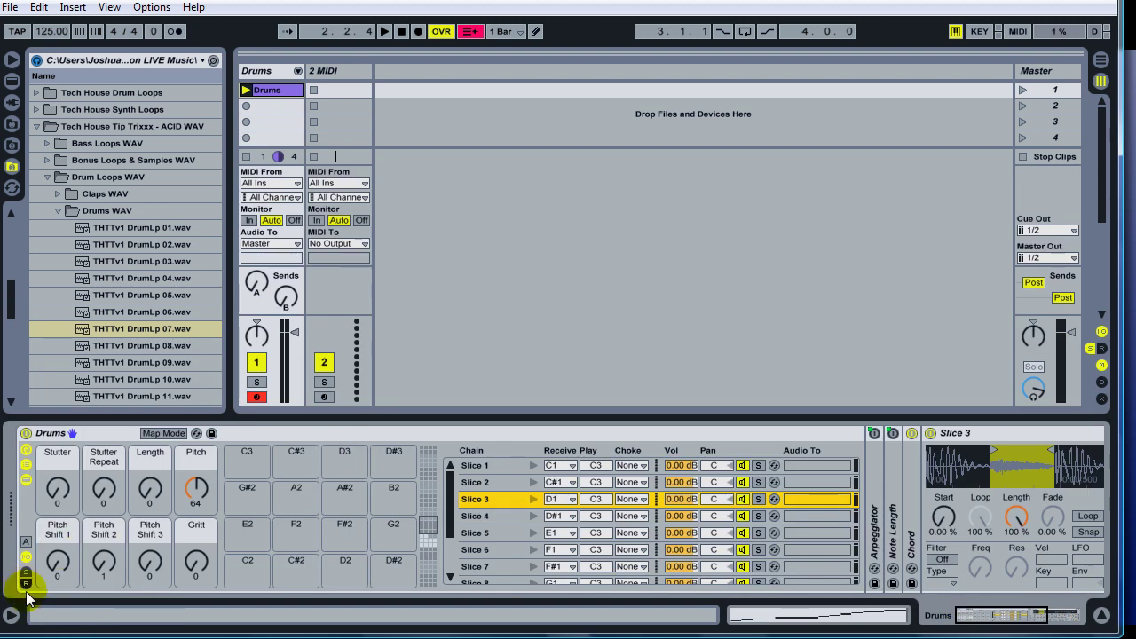
- Drag the High Verb reverb preset from the browser into the Drum Rack as an 'a Reverb' chain
click(25, 584)
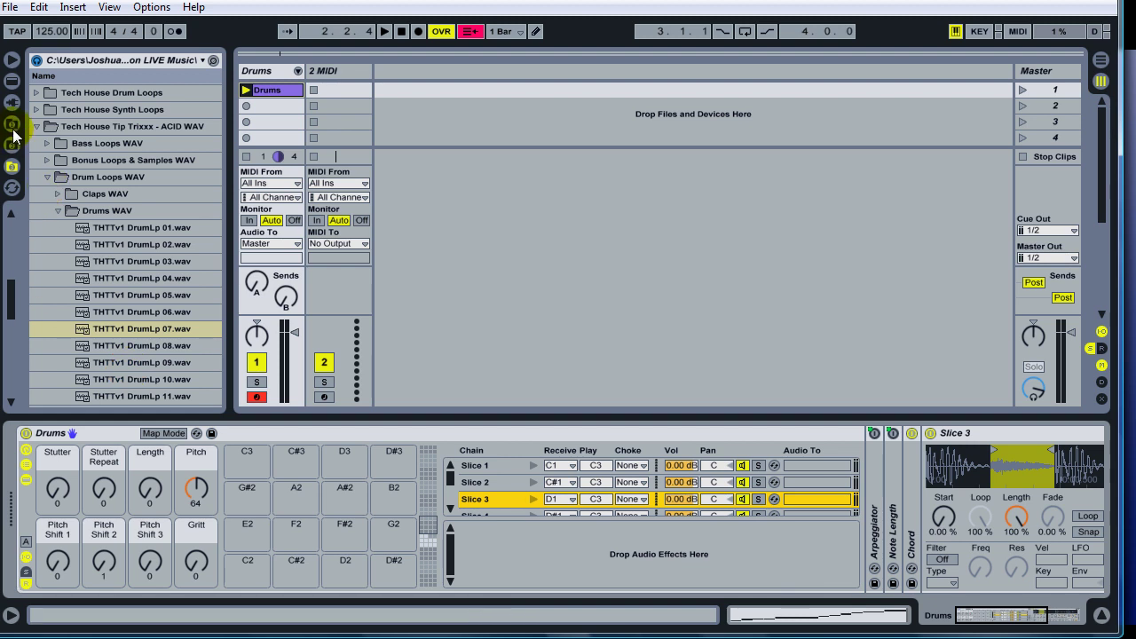
click(12, 104)
scroll(134, 222, down, 2)
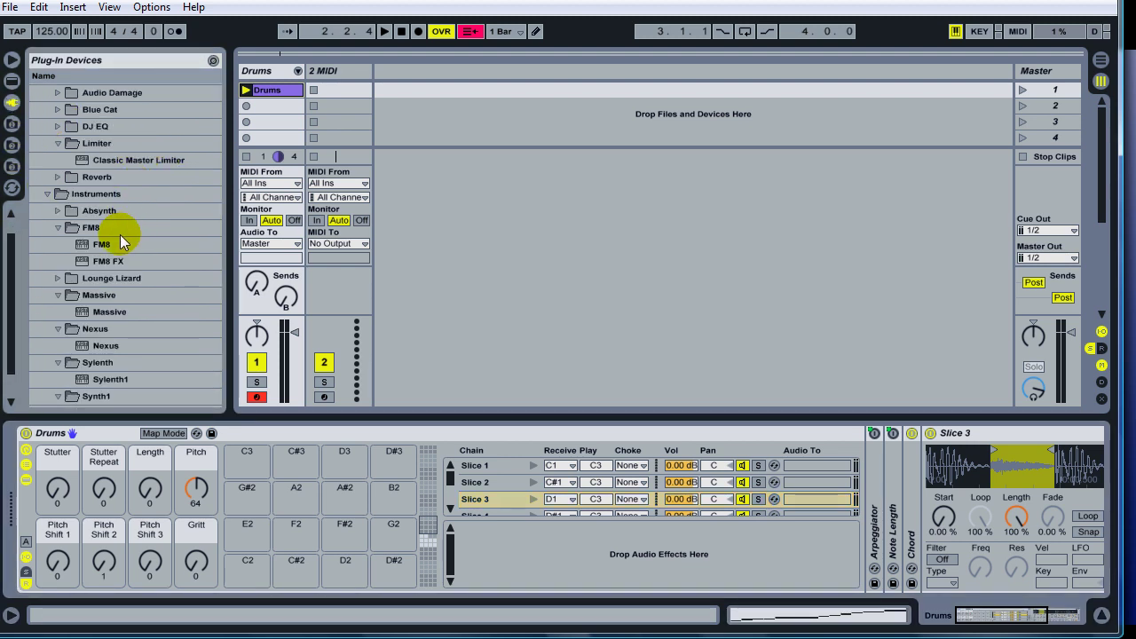
key(ctrl+alt+l)
scroll(127, 274, down, 3)
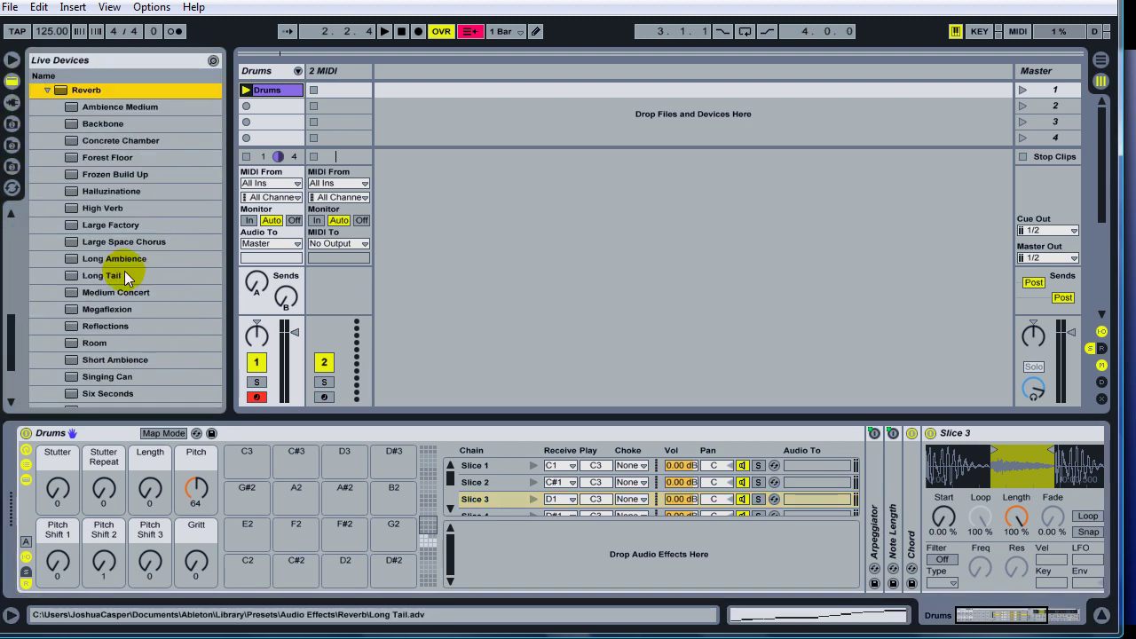
scroll(125, 277, down, 1)
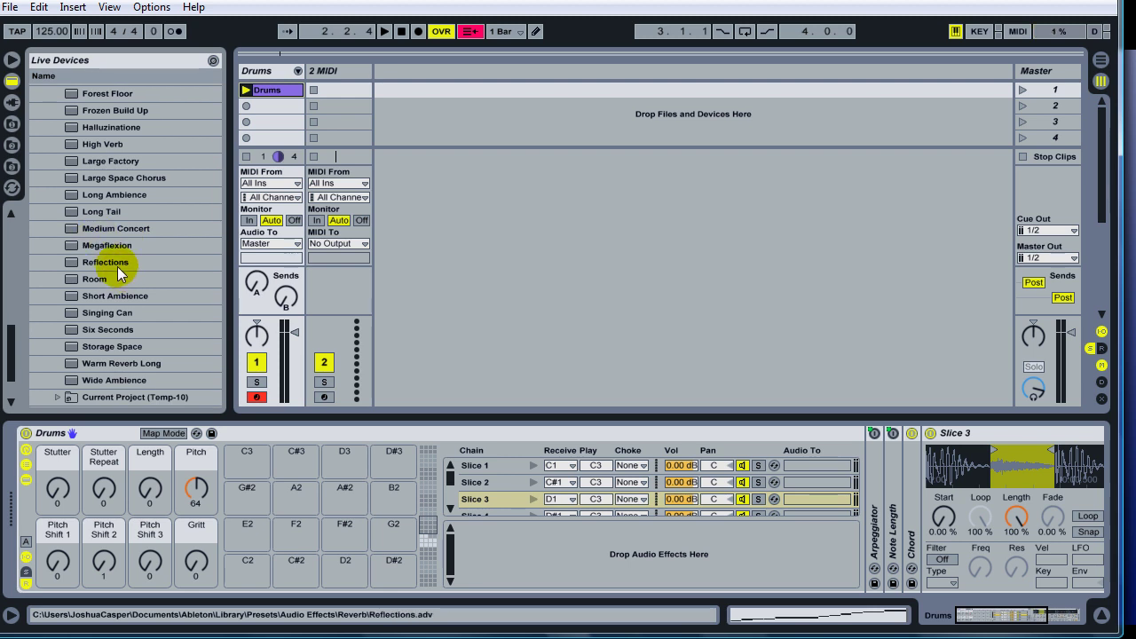
scroll(118, 258, up, 3)
click(84, 240)
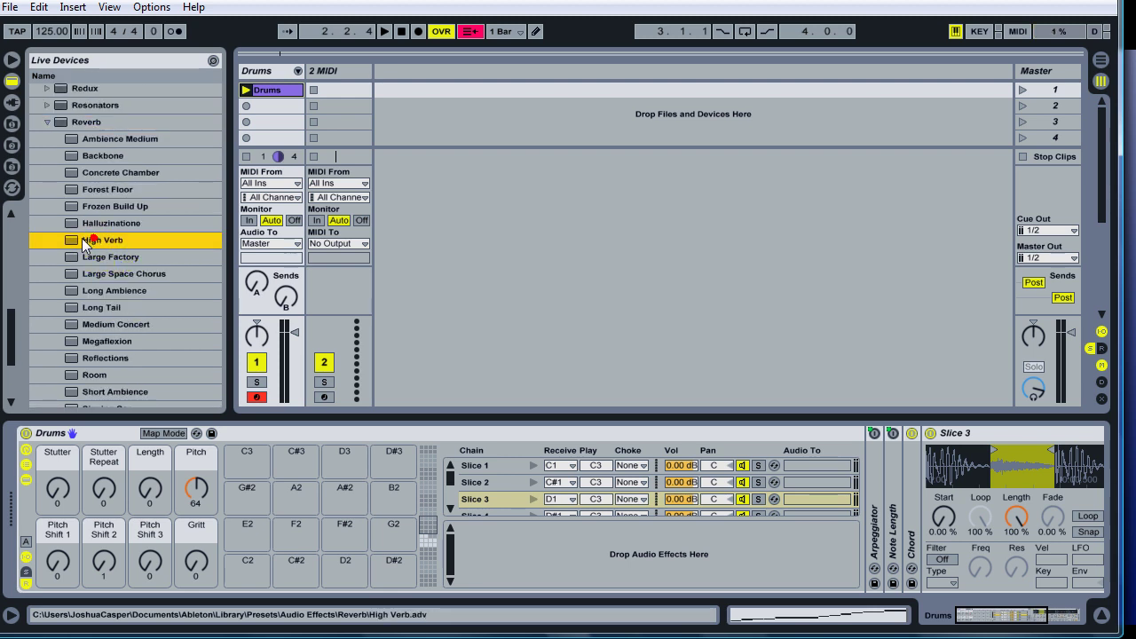
drag(73, 244, 521, 540)
drag(1007, 616, 1111, 609)
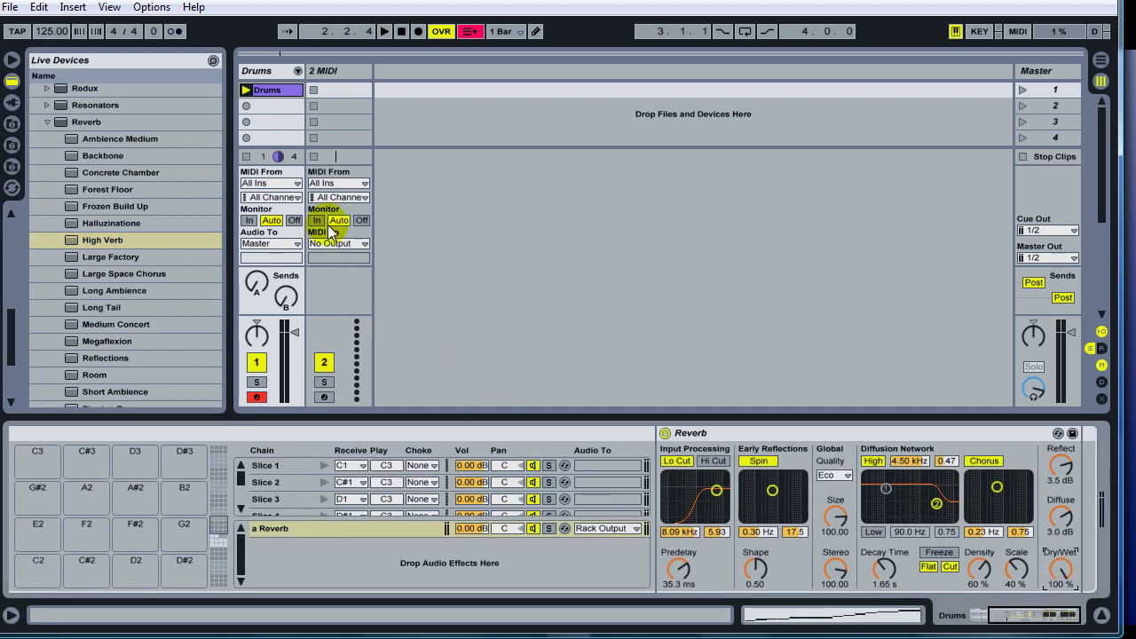
- Delete the empty 2 MIDI track and unfold the Drums rack into its slice chains
click(326, 71)
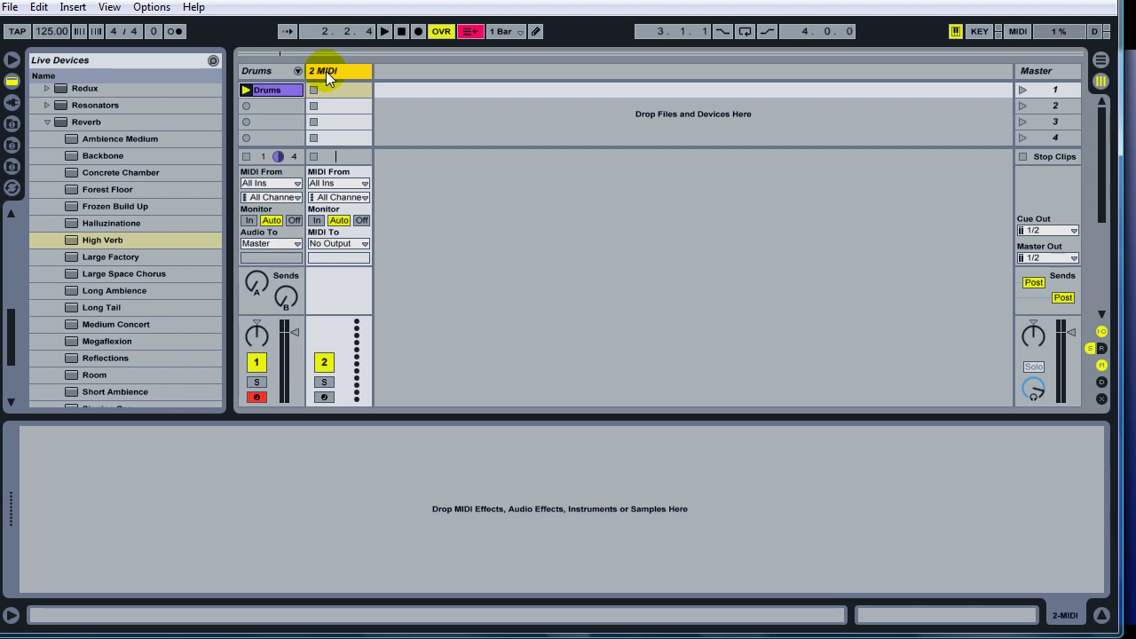
key(Delete)
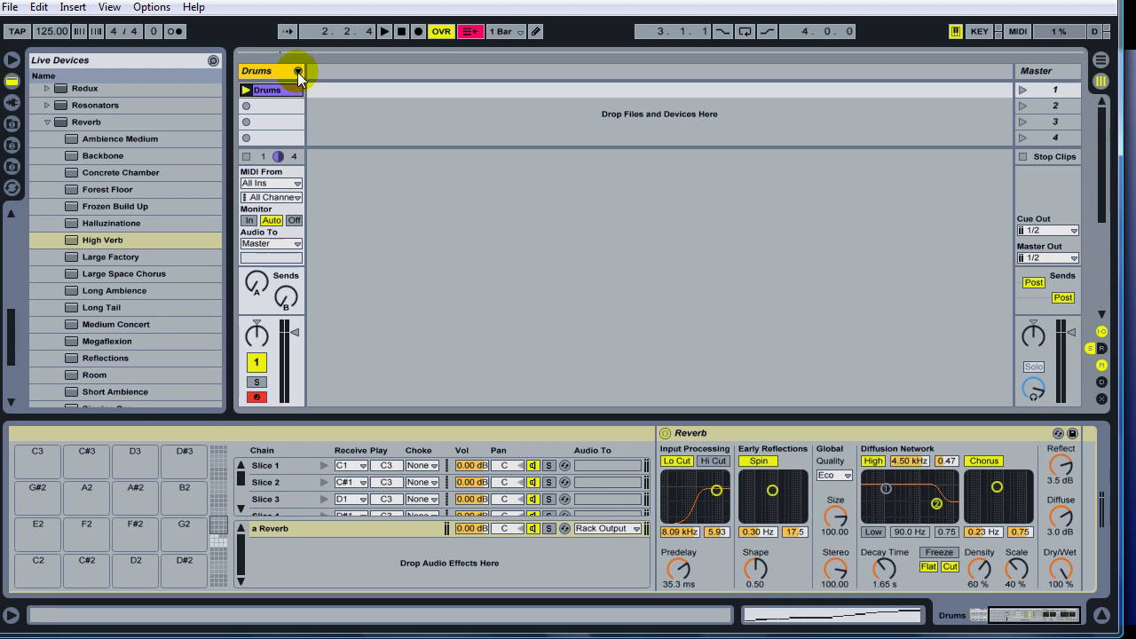
click(298, 72)
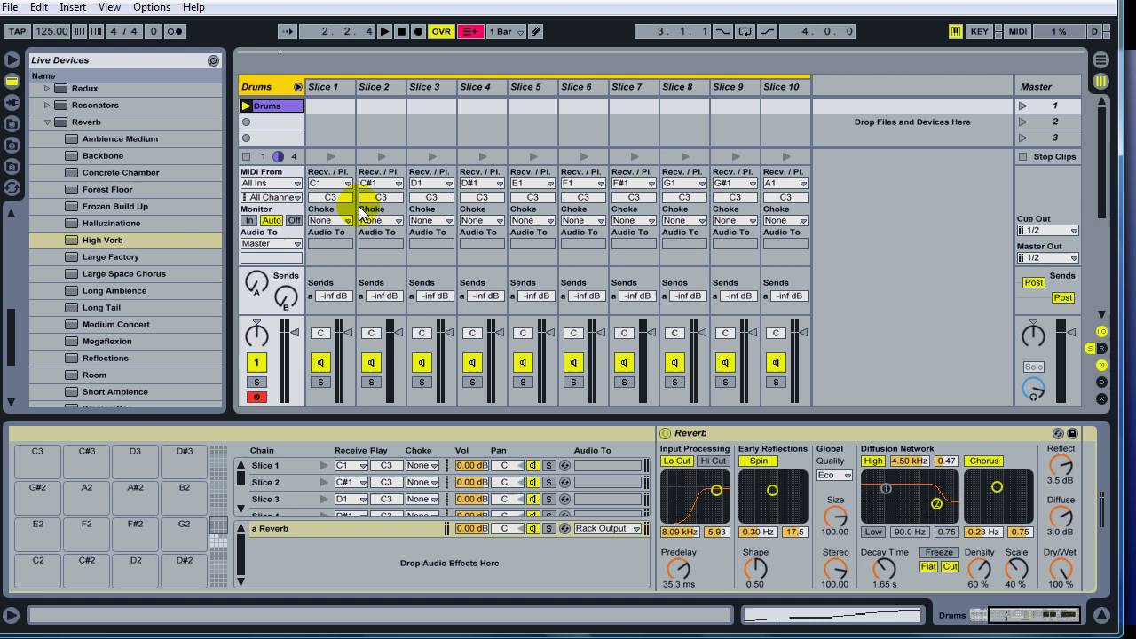
- Audition Slices 1–3 and lower the Slice 2 and Slice 4 volume faders
click(331, 156)
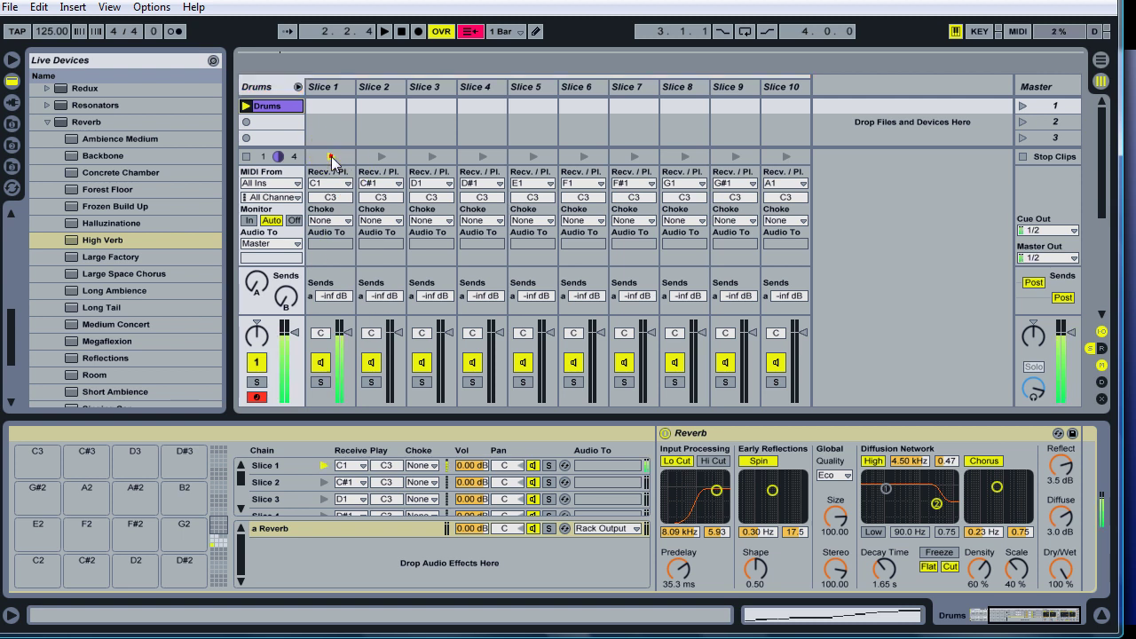
click(381, 156)
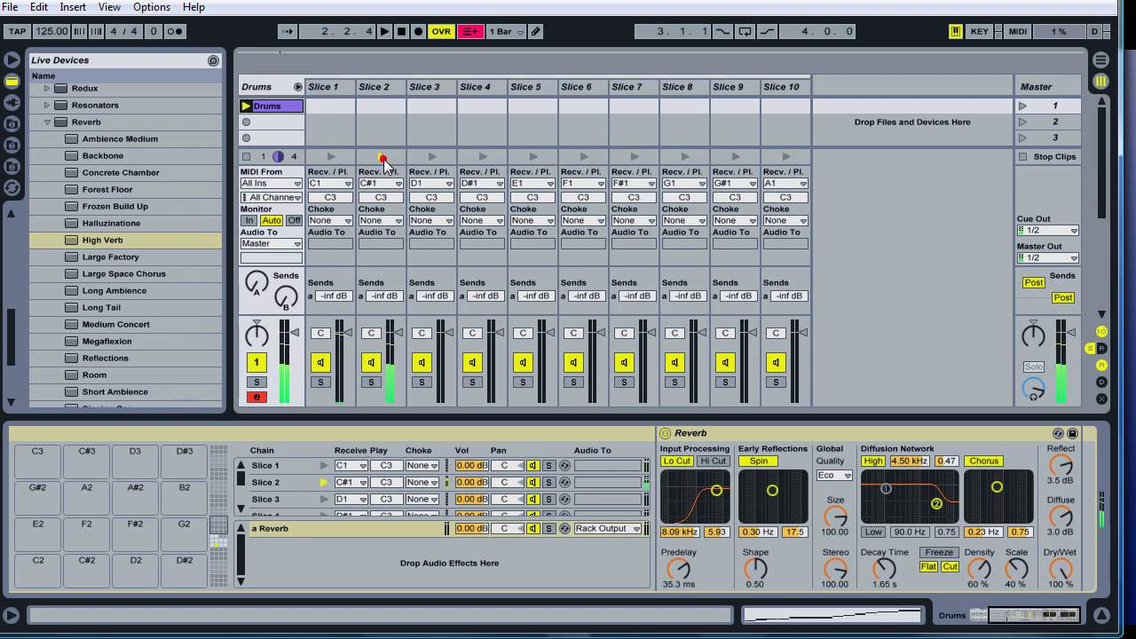
click(431, 156)
drag(400, 335, 397, 346)
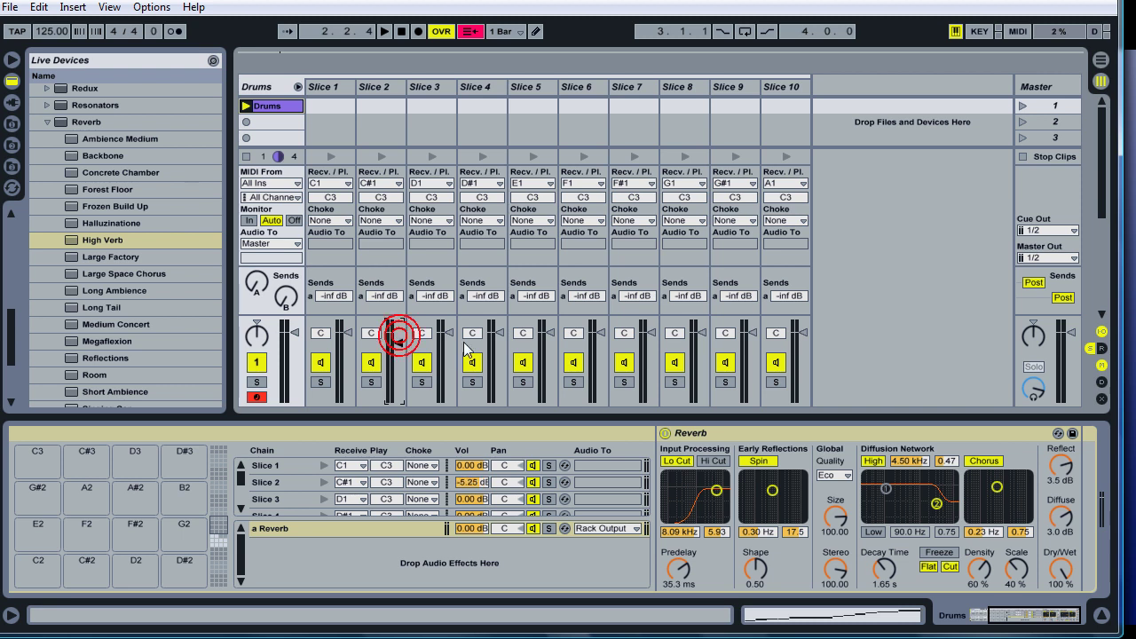
drag(500, 333, 499, 371)
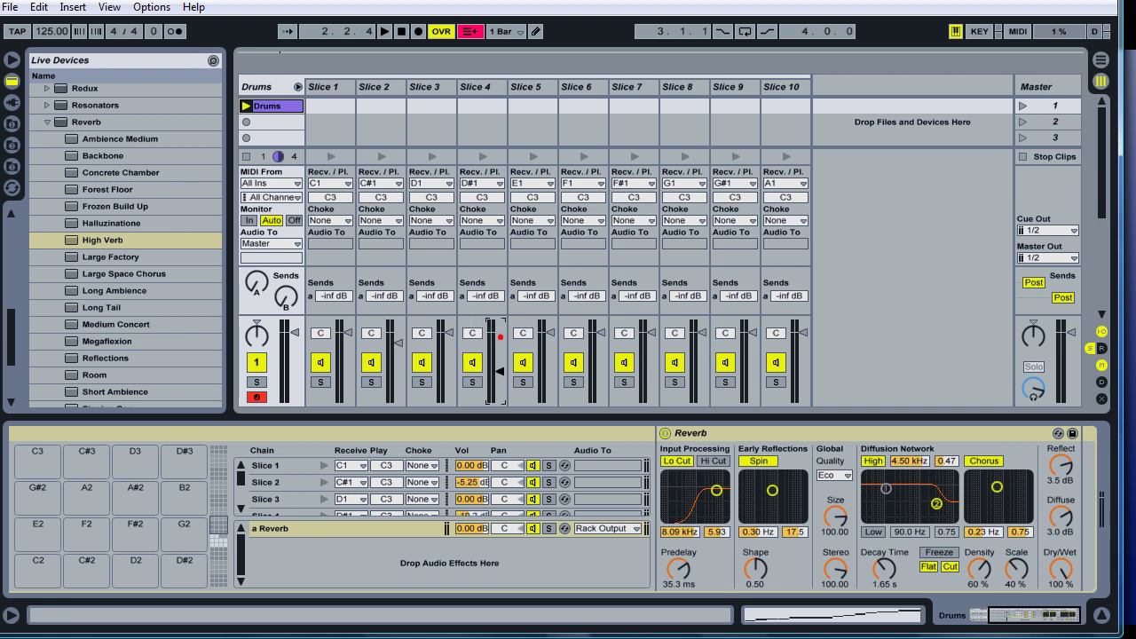
click(399, 342)
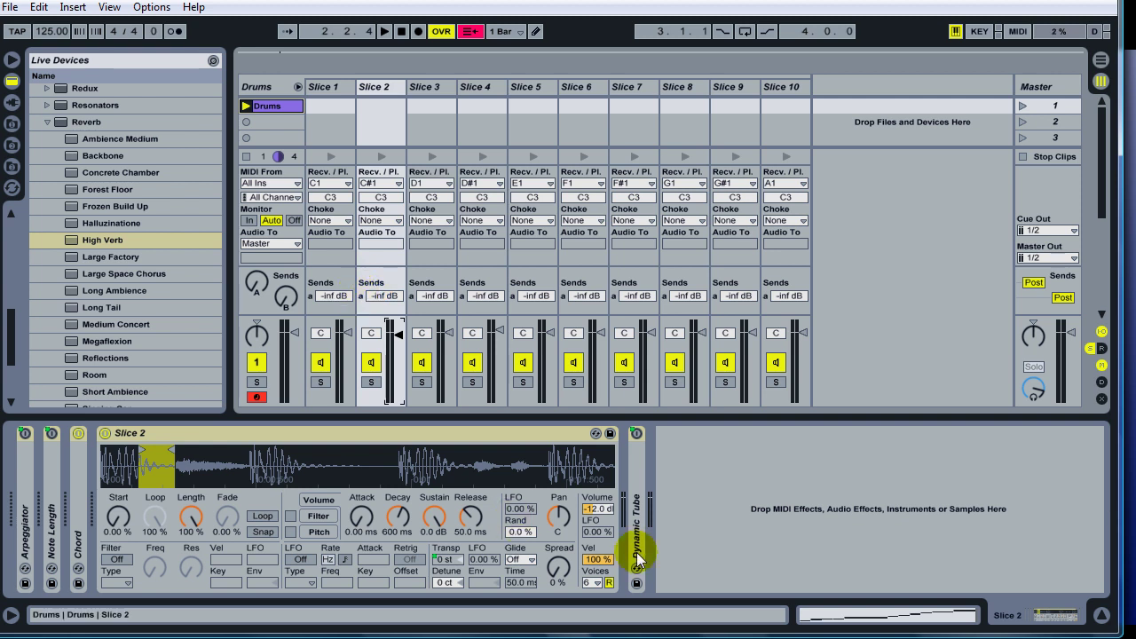
click(1015, 611)
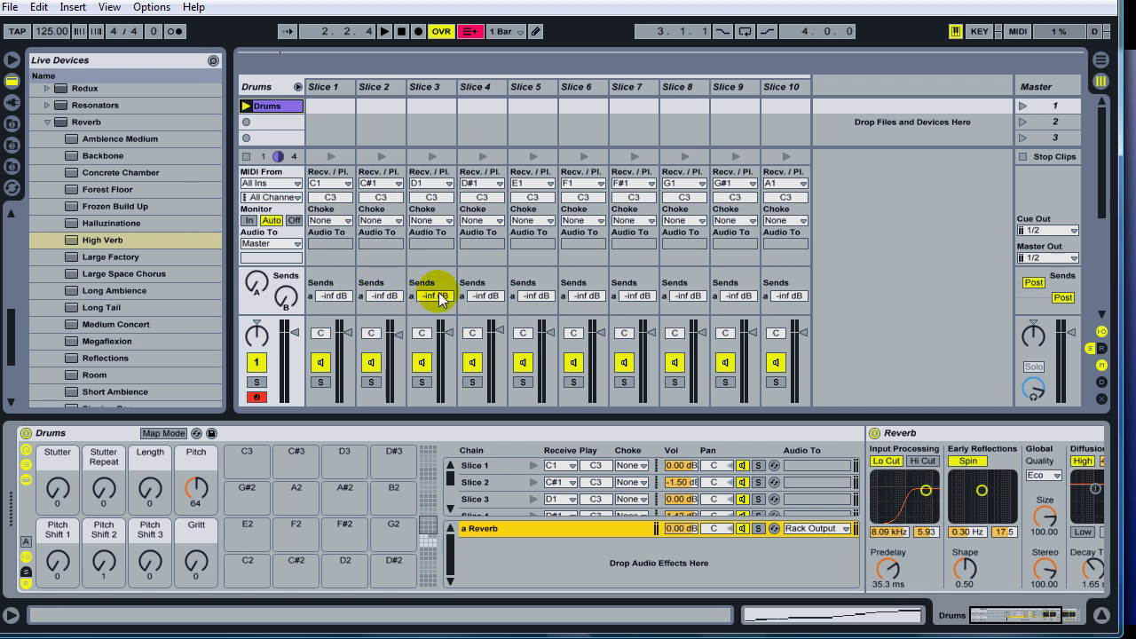
- Set Slice 3's reverb send to 0.00 dB and audition it several times
drag(429, 298, 424, 320)
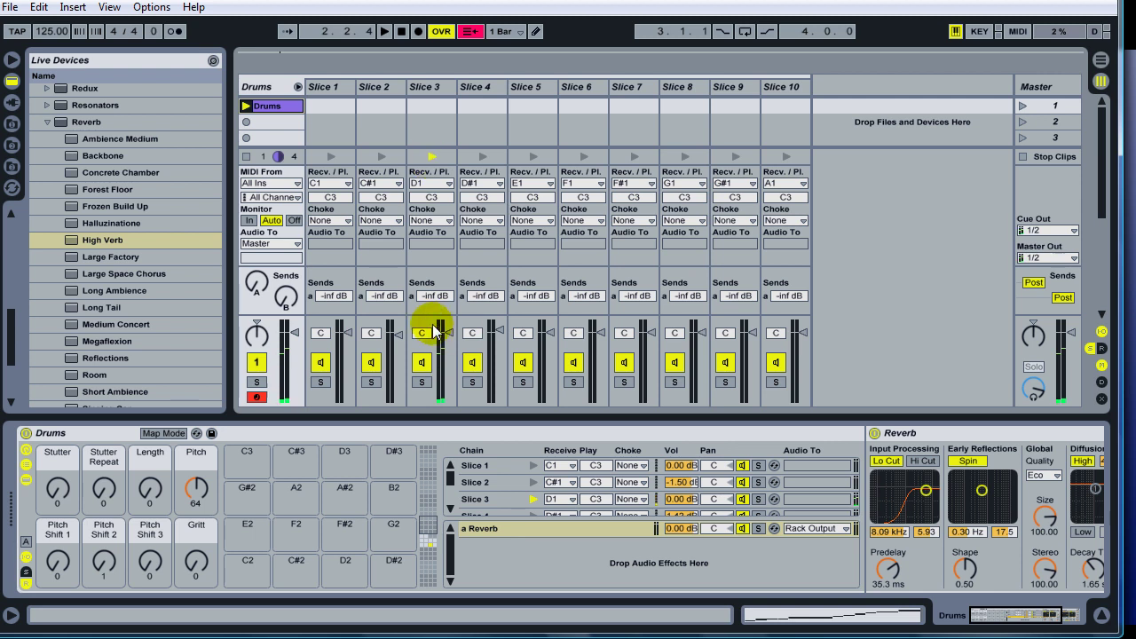
drag(432, 297, 433, 296)
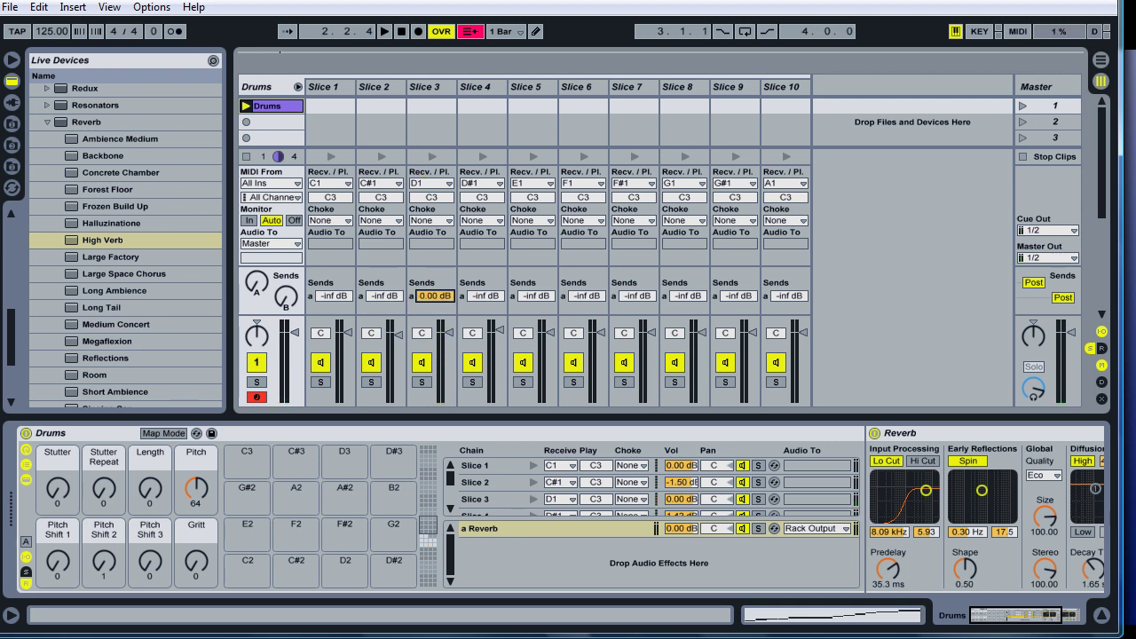
click(432, 157)
click(431, 157)
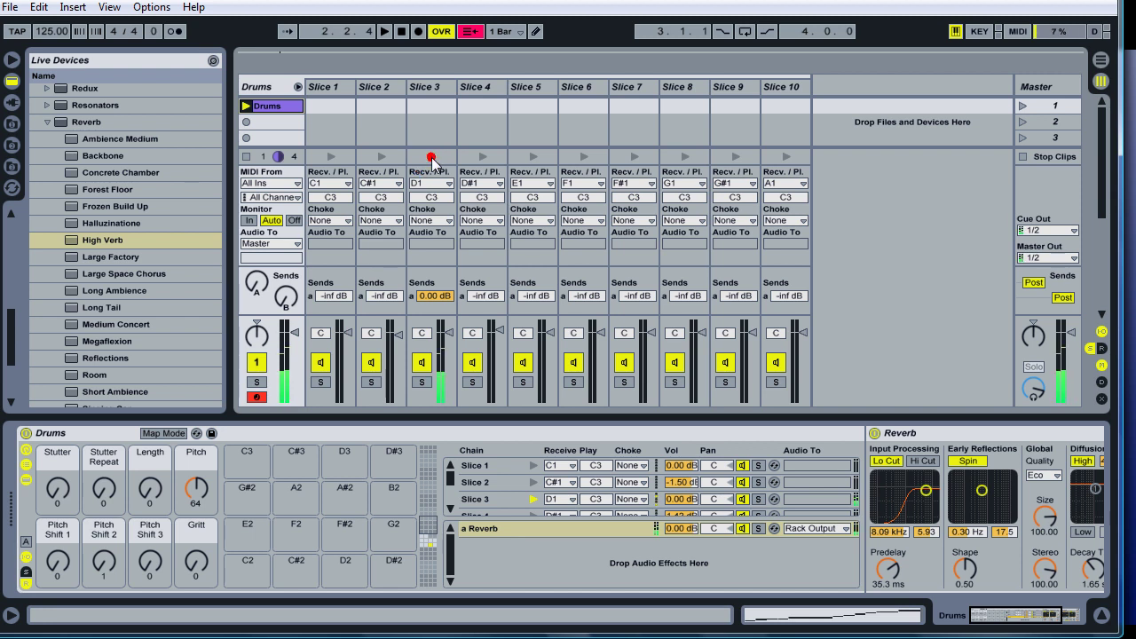
click(431, 157)
click(432, 157)
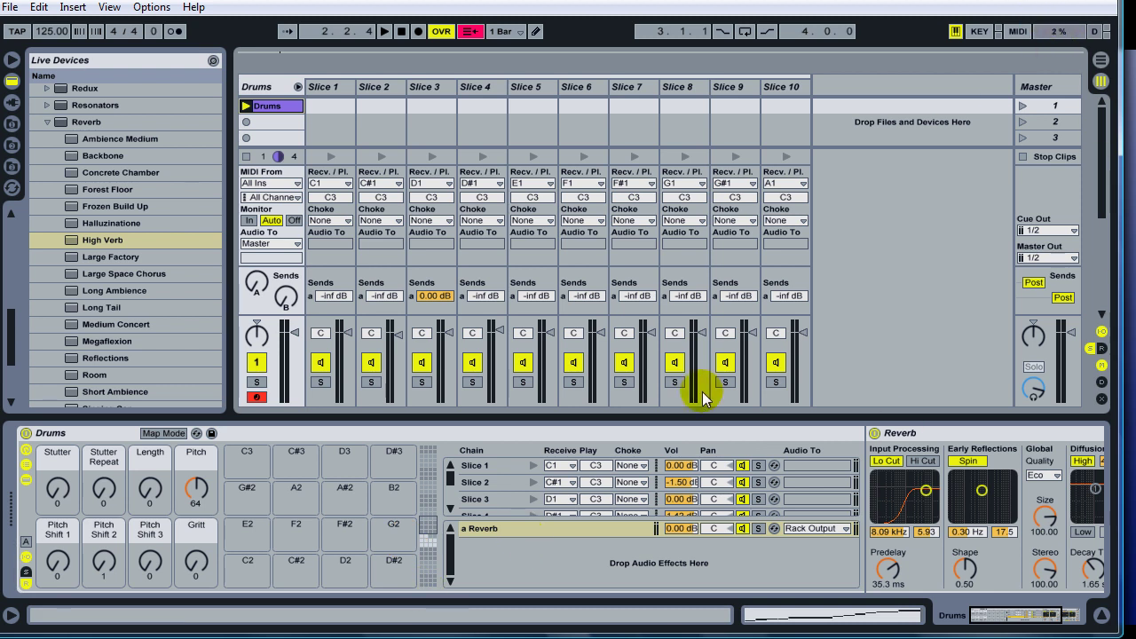
- Raise Slice 4's volume to -0.66 dB and review each slice's sampler settings
drag(499, 336, 393, 334)
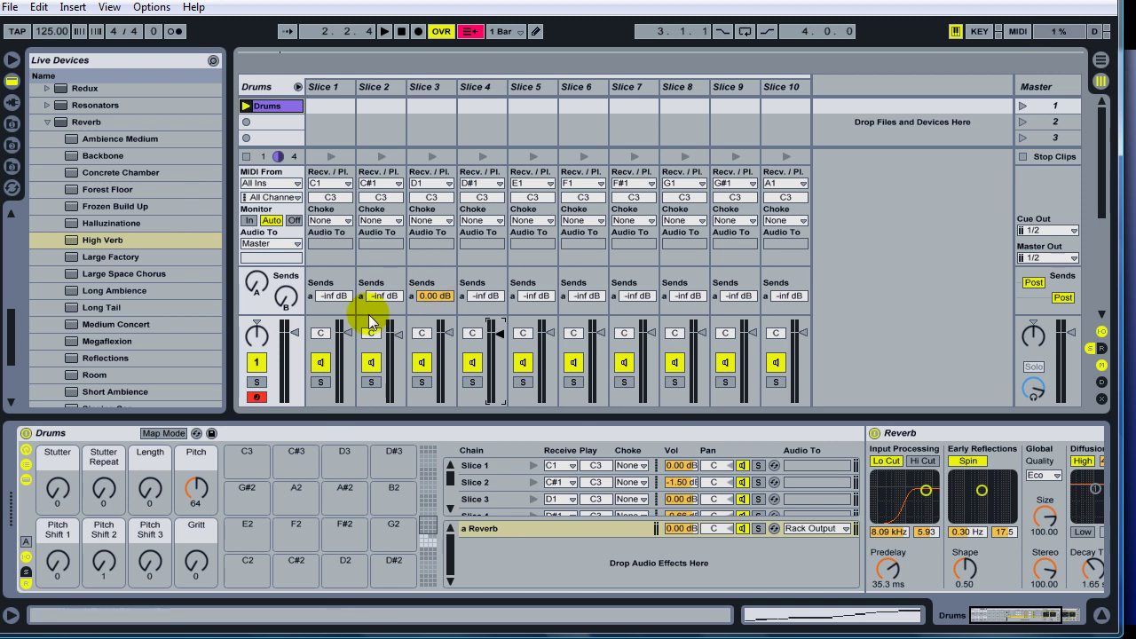
click(474, 86)
click(532, 86)
click(601, 86)
click(675, 87)
click(732, 86)
click(763, 89)
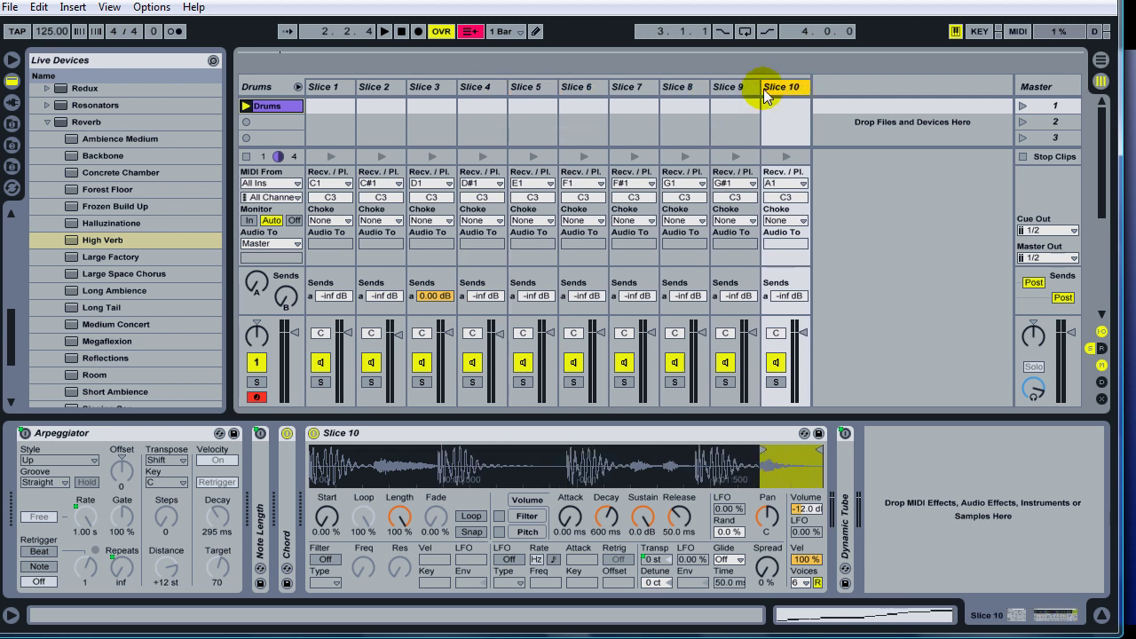
click(319, 81)
click(393, 84)
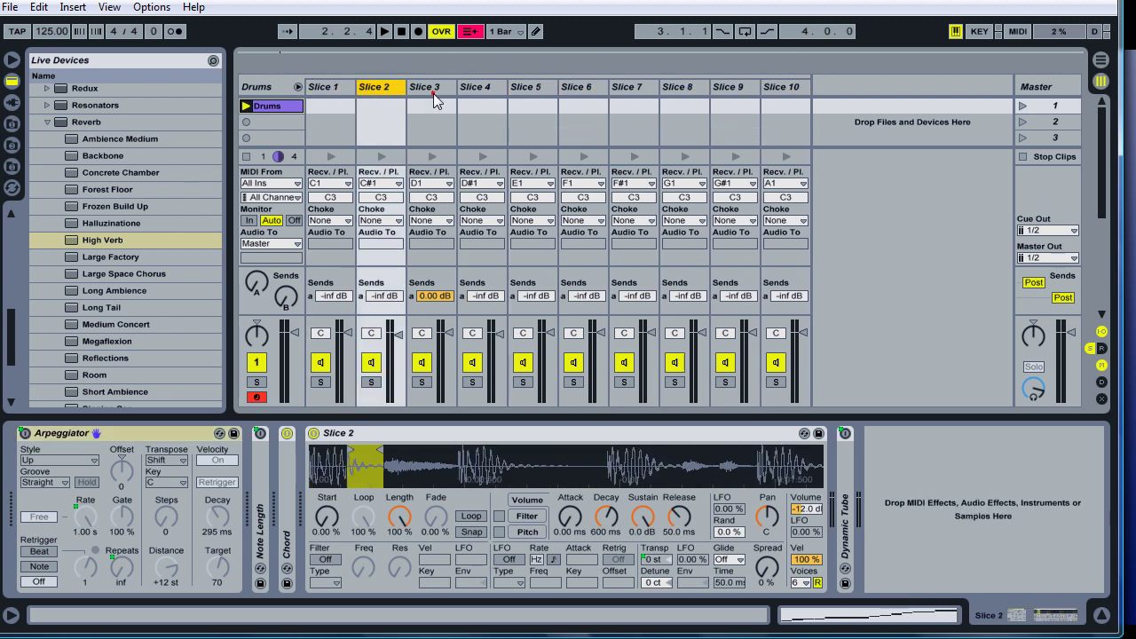
click(433, 93)
click(502, 90)
click(533, 82)
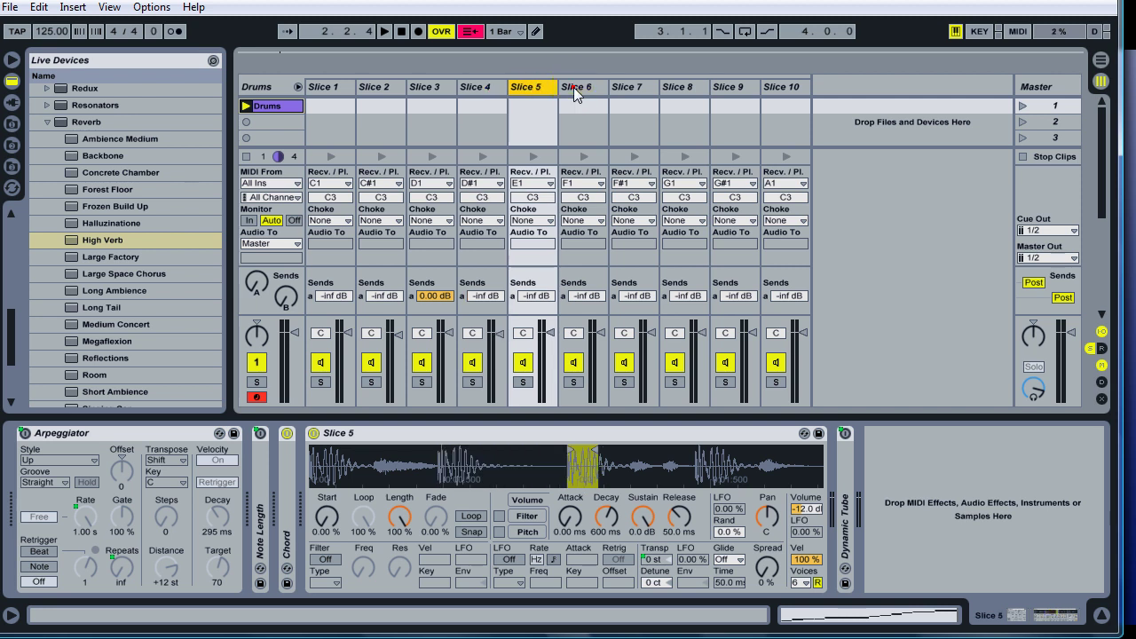
click(573, 87)
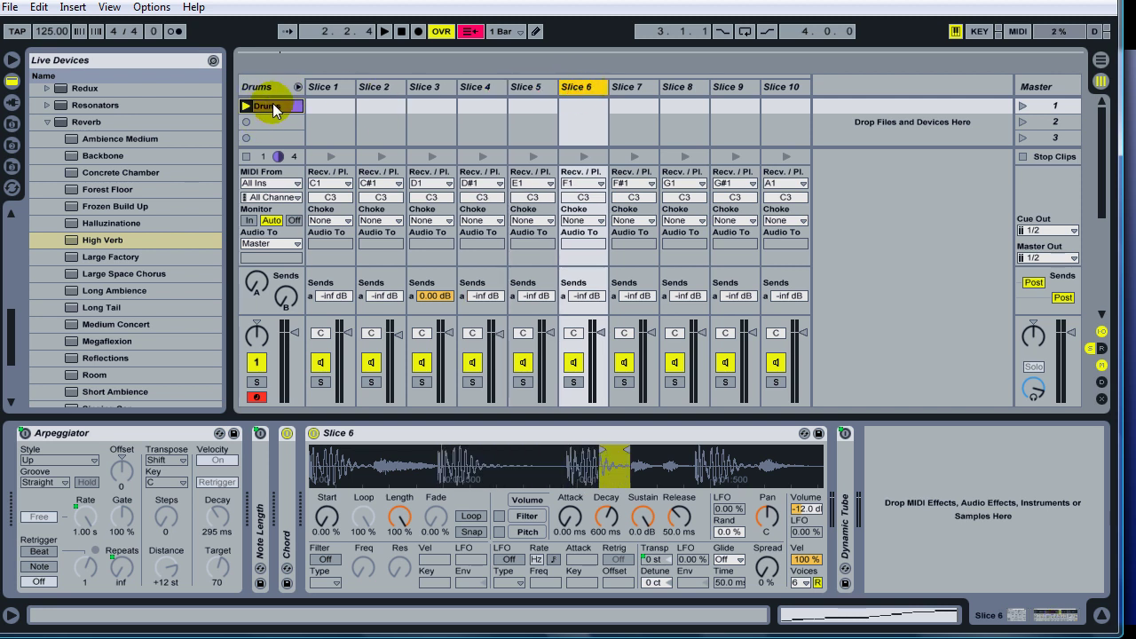
click(272, 105)
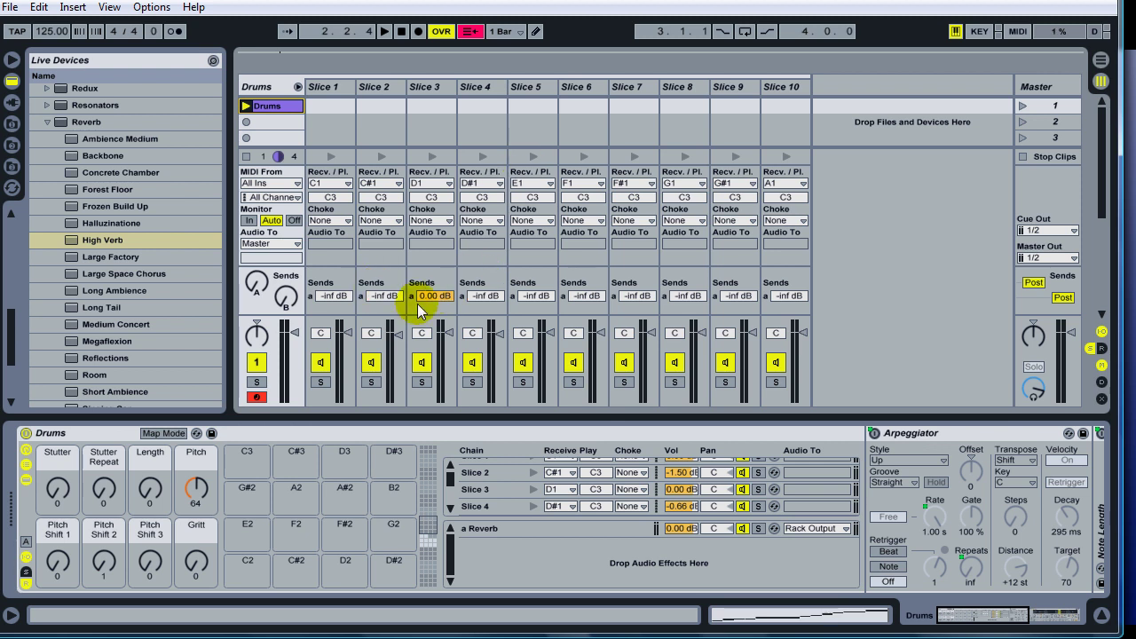
- Send Slice 6 at -23.1 dB and Slice 8 at -18.1 dB into the reverb, auditioning each
click(498, 532)
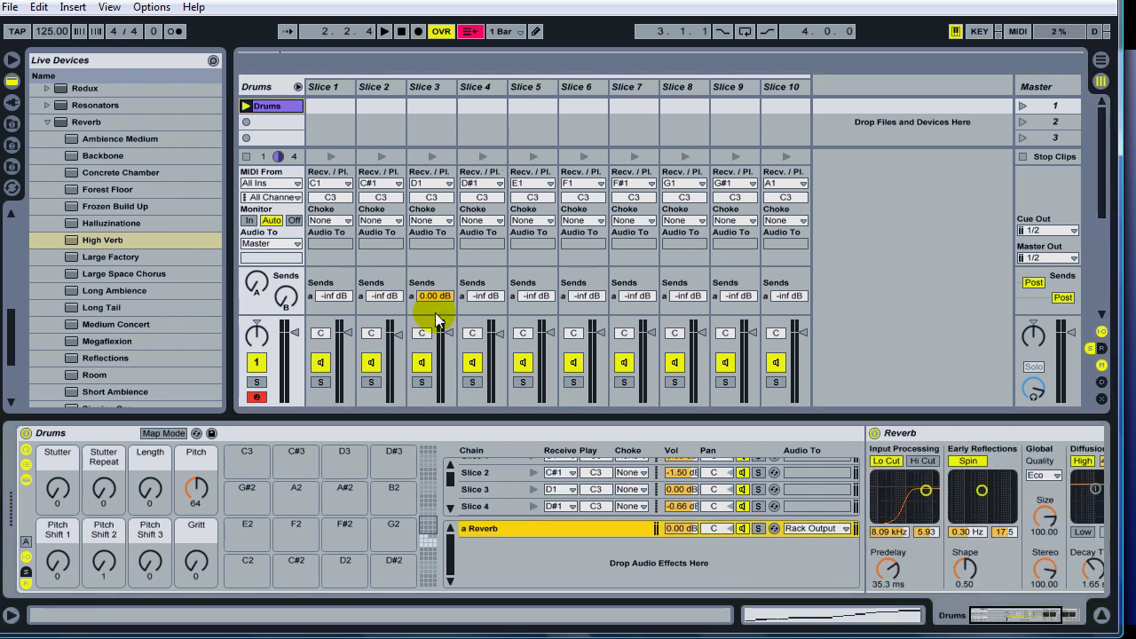
drag(685, 298, 690, 296)
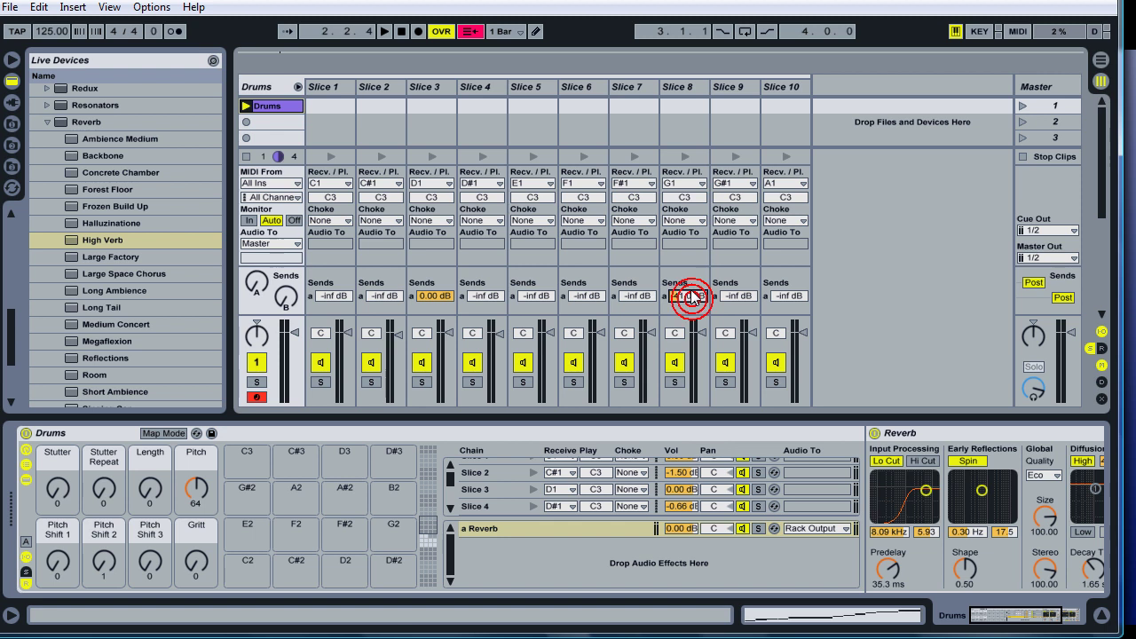
drag(589, 296, 597, 300)
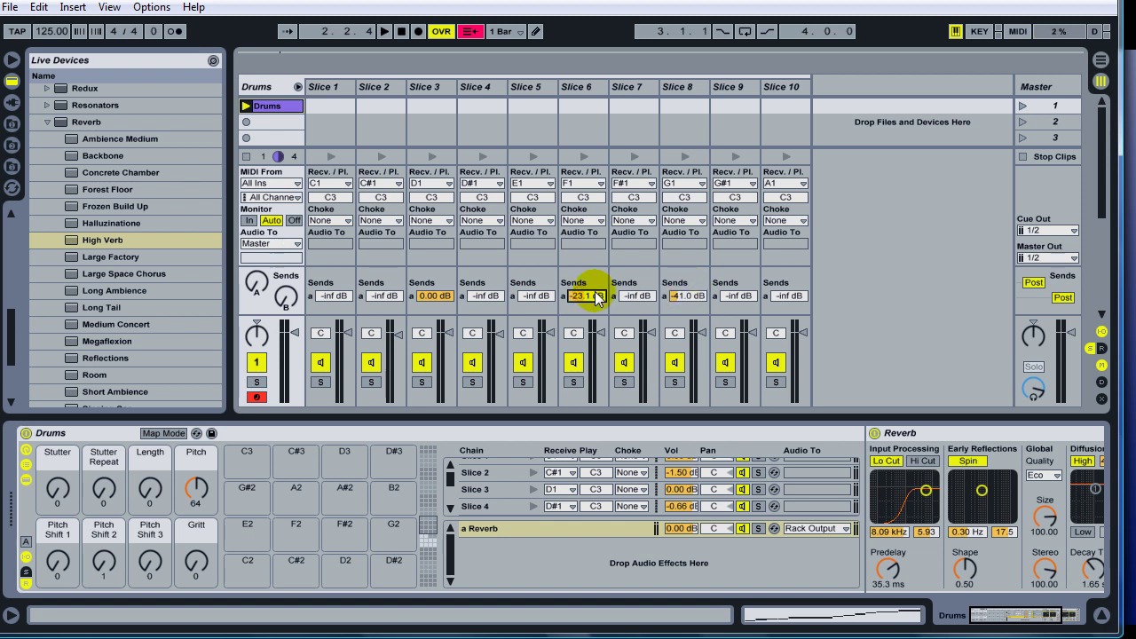
click(584, 158)
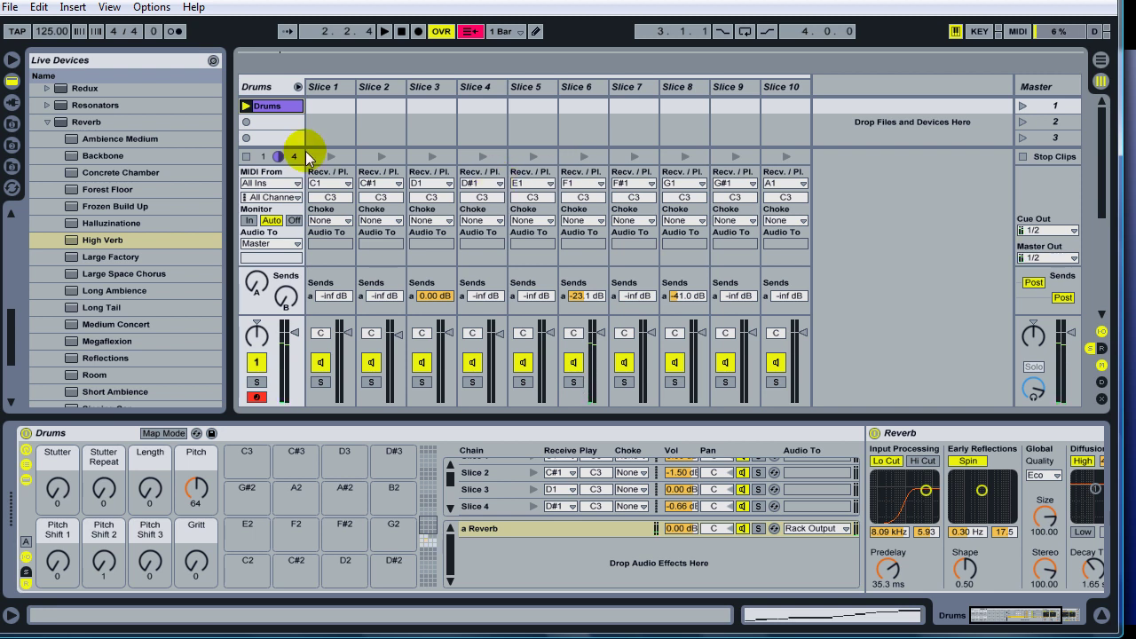
click(431, 157)
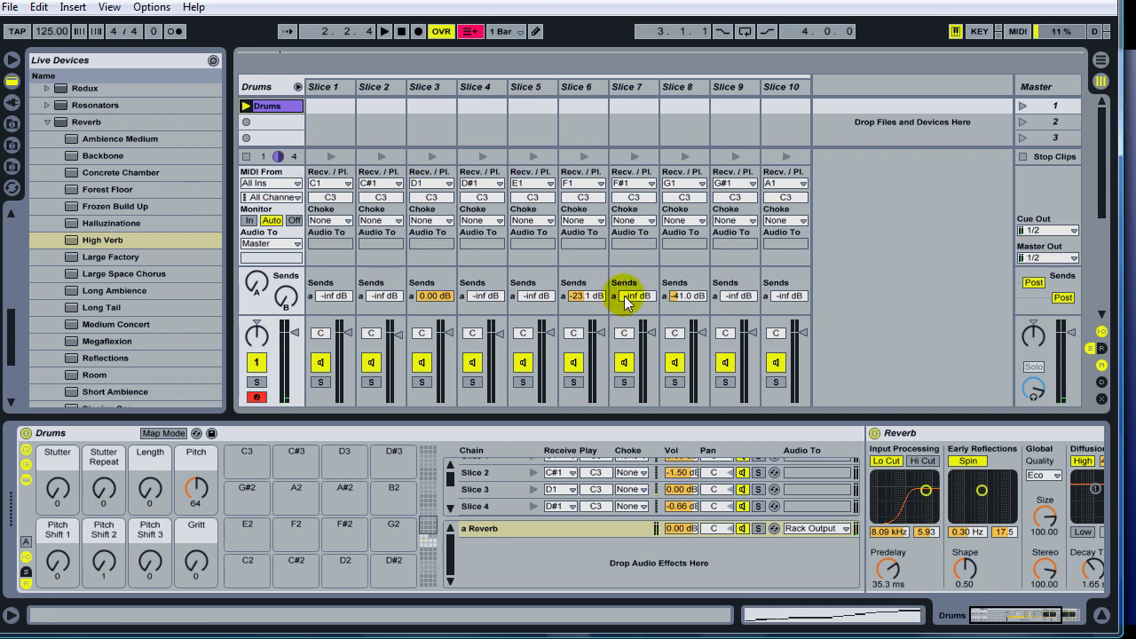
drag(675, 295, 674, 258)
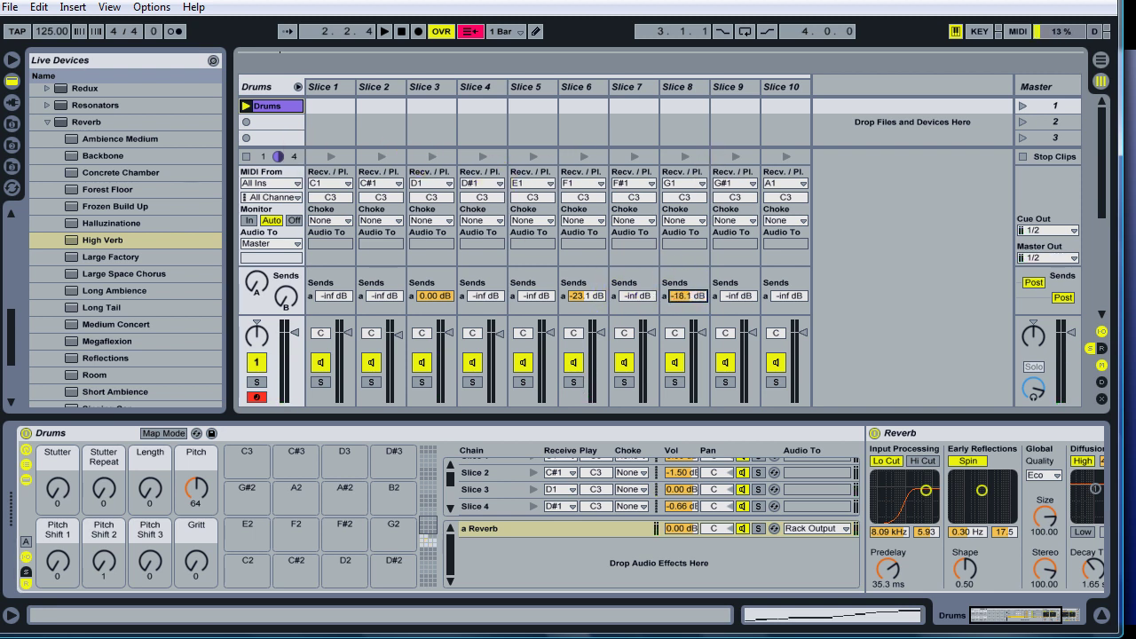
click(676, 162)
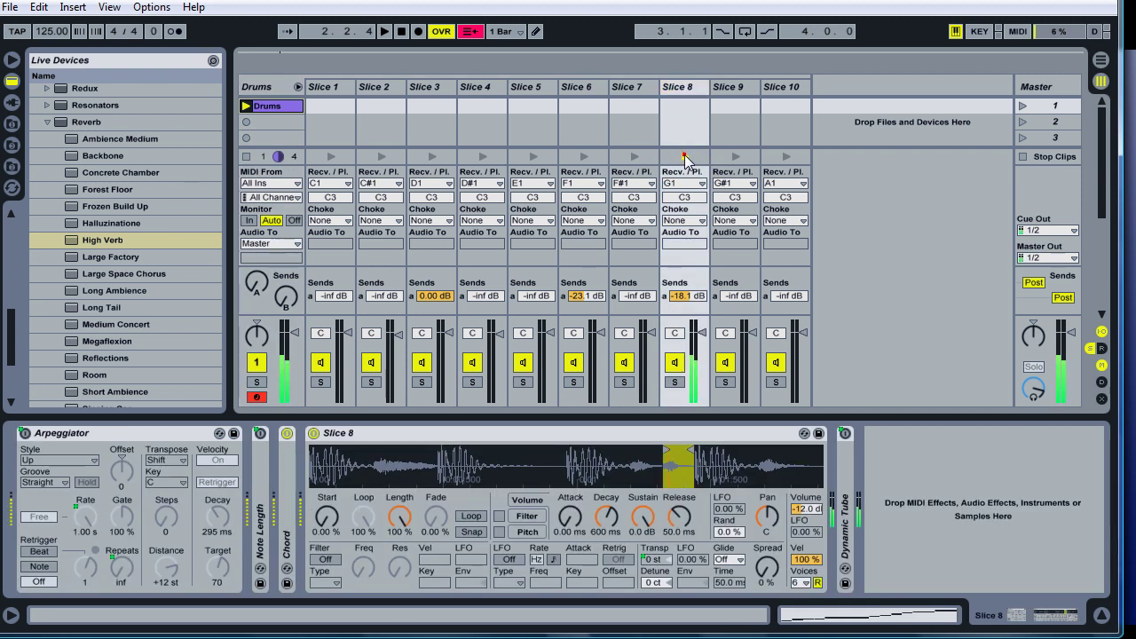
- Preview the Simple Delay presets and drag the 666 preset into the rack as a return chain
click(270, 109)
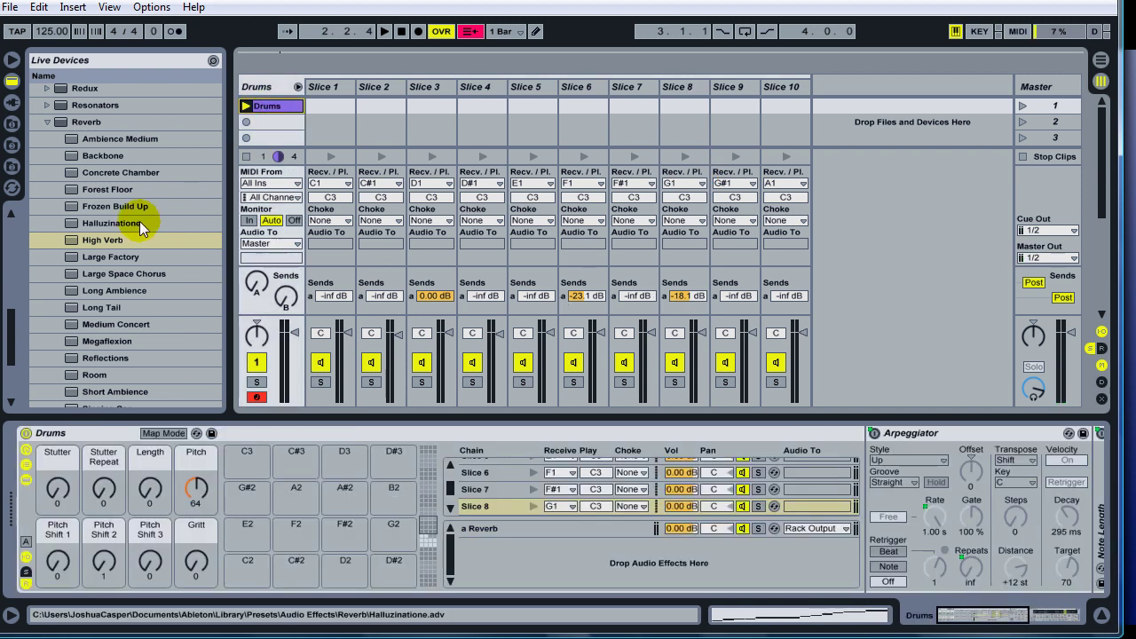
click(72, 121)
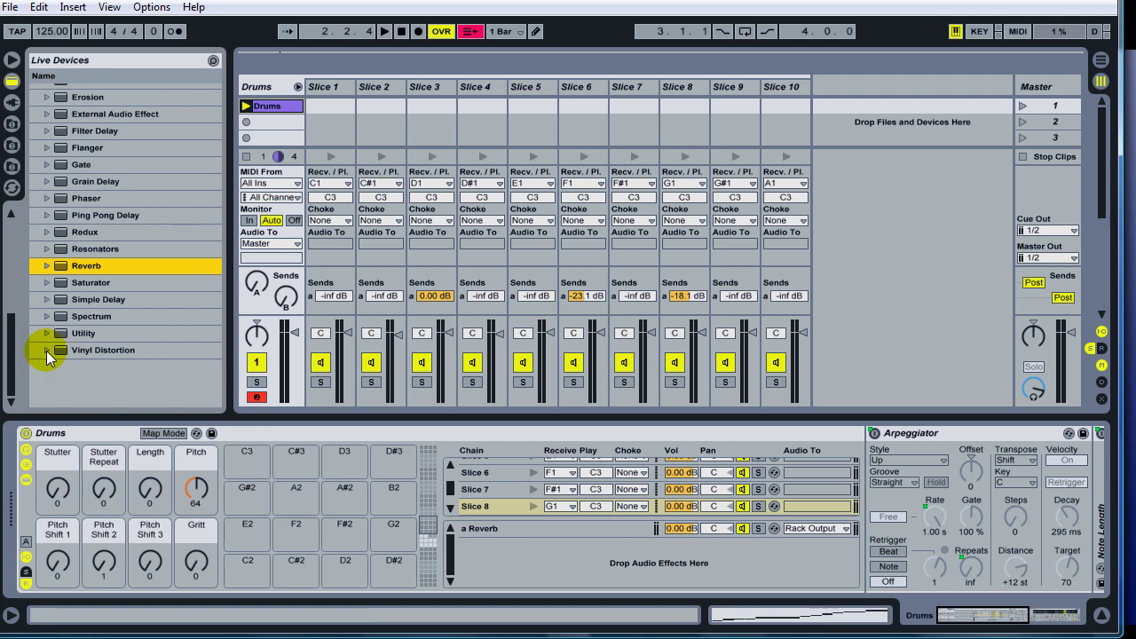
click(47, 301)
scroll(115, 342, down, 3)
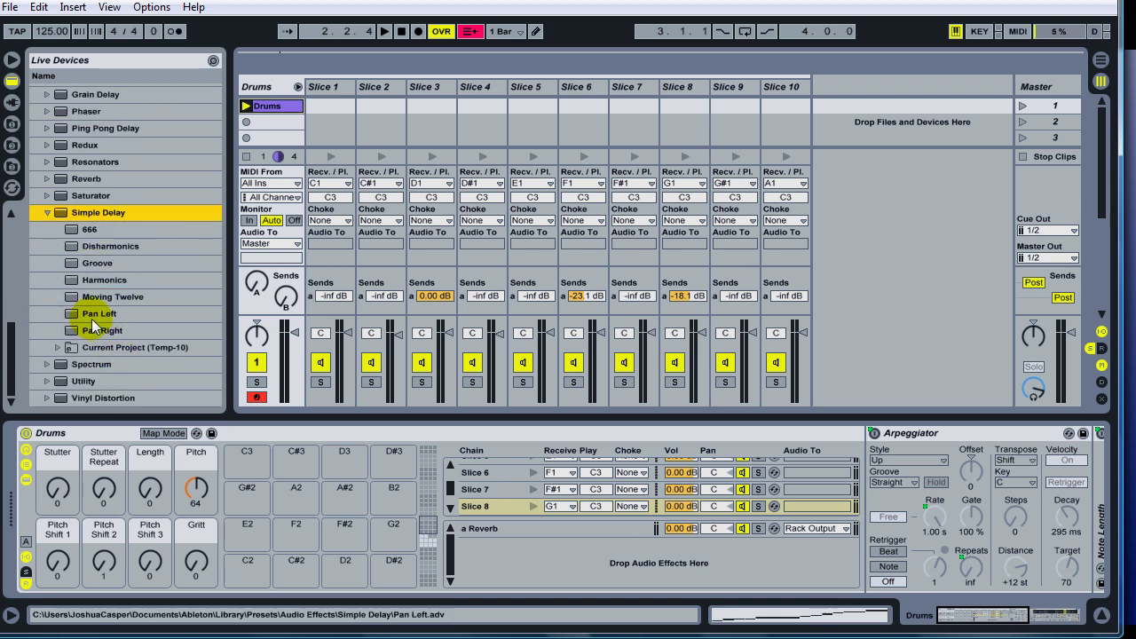
click(78, 300)
click(69, 280)
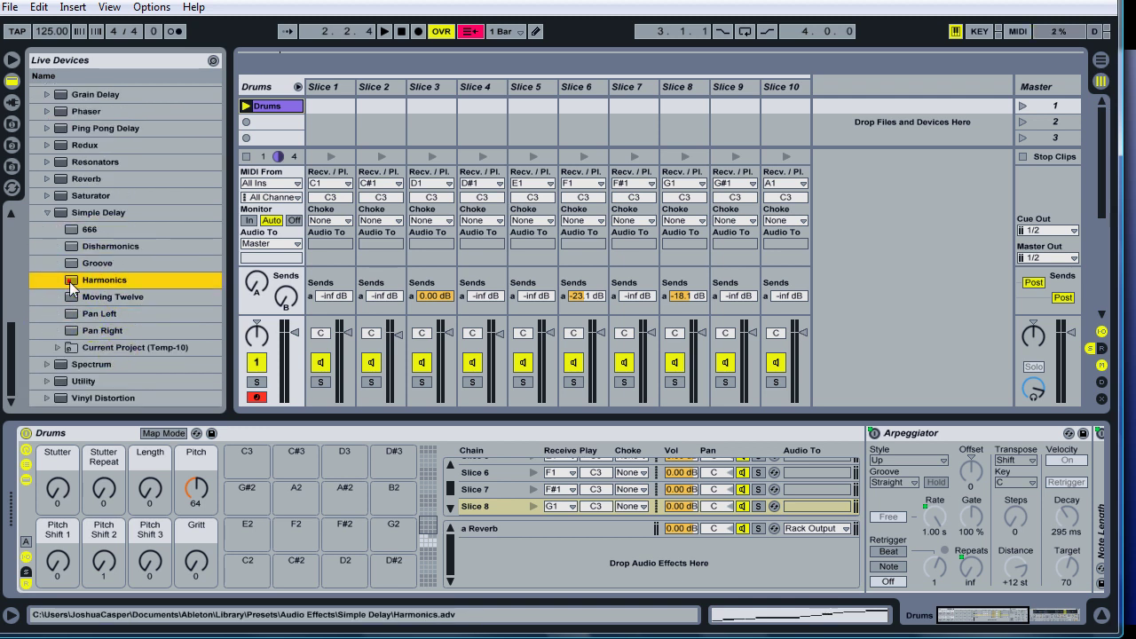
click(71, 263)
click(74, 248)
click(72, 230)
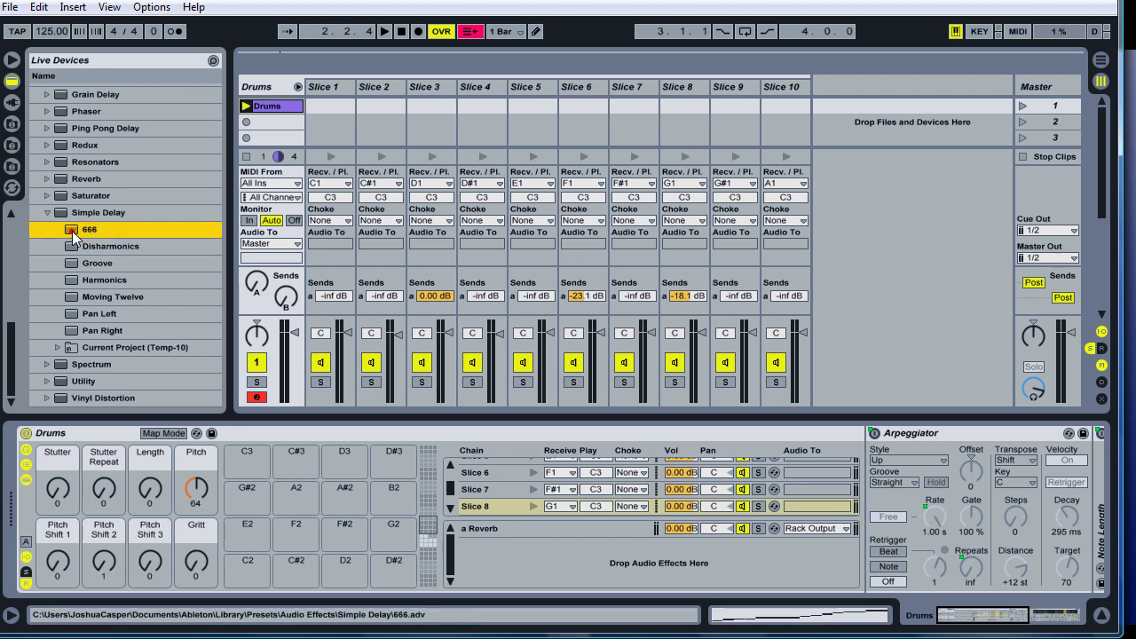
drag(72, 231, 493, 558)
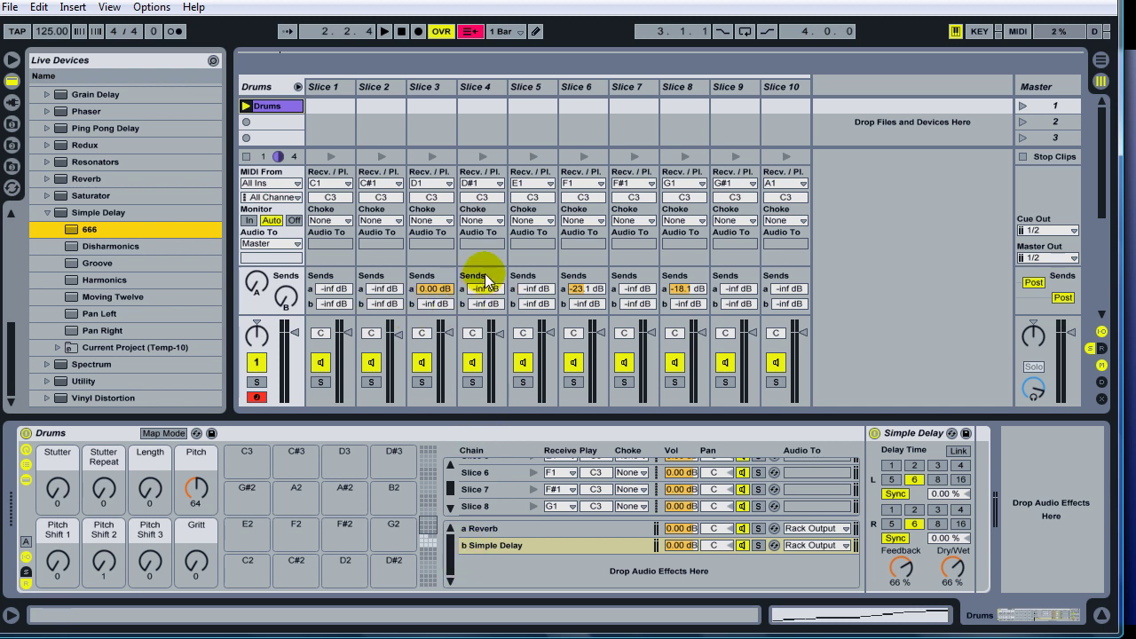
- Raise Slice 2's Send B to 0.00 dB, then audition it and play the Drums clip
drag(387, 311, 381, 304)
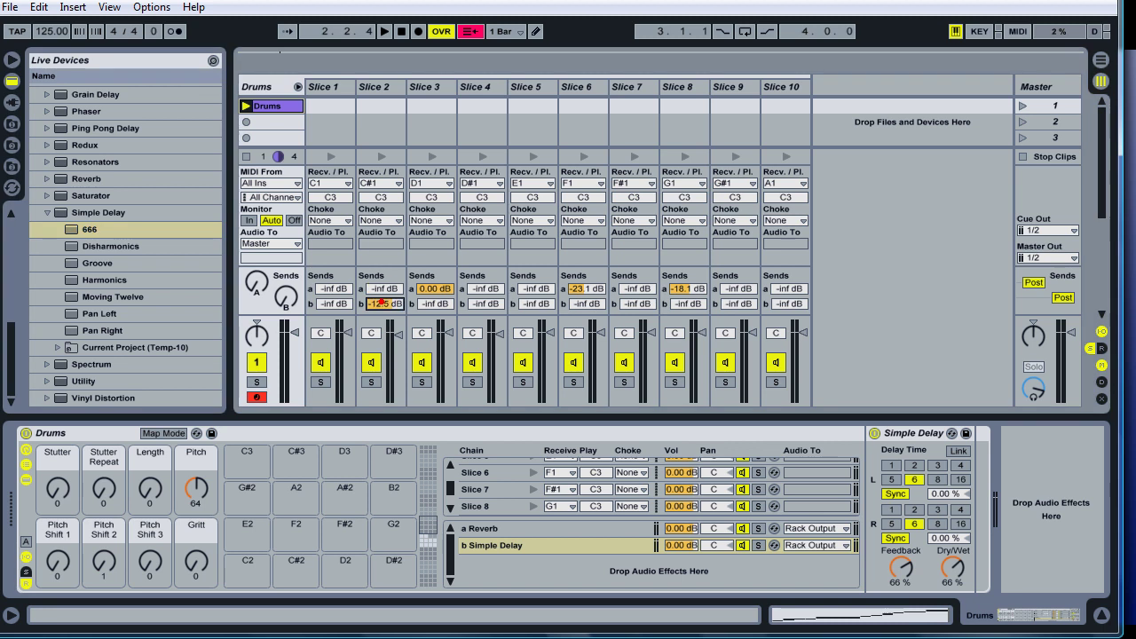
click(381, 158)
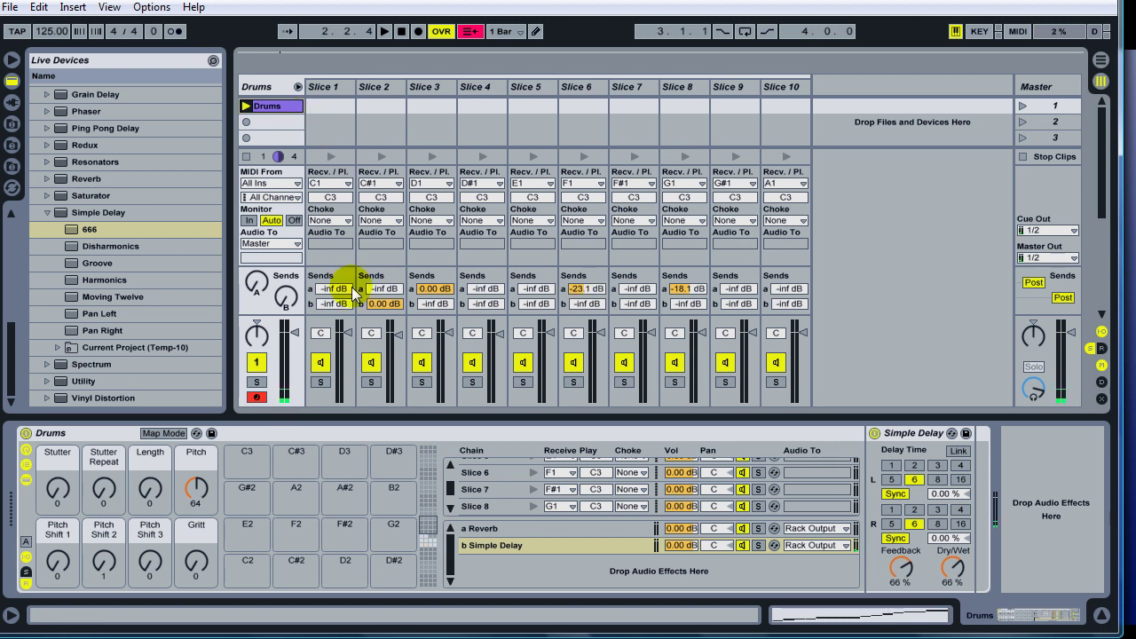
click(246, 105)
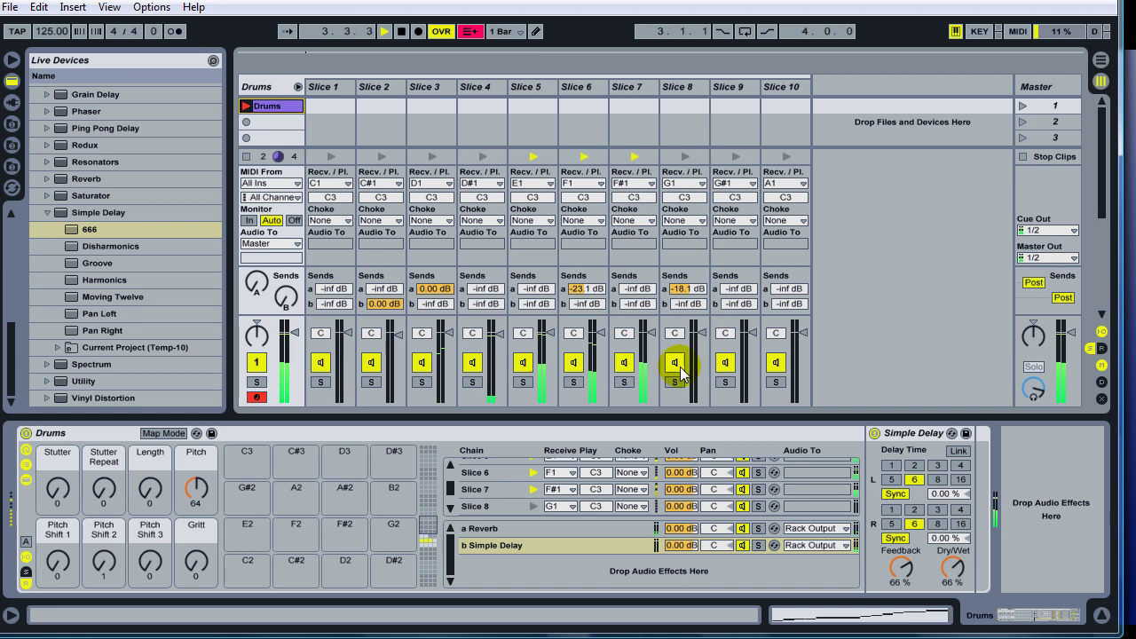
click(401, 31)
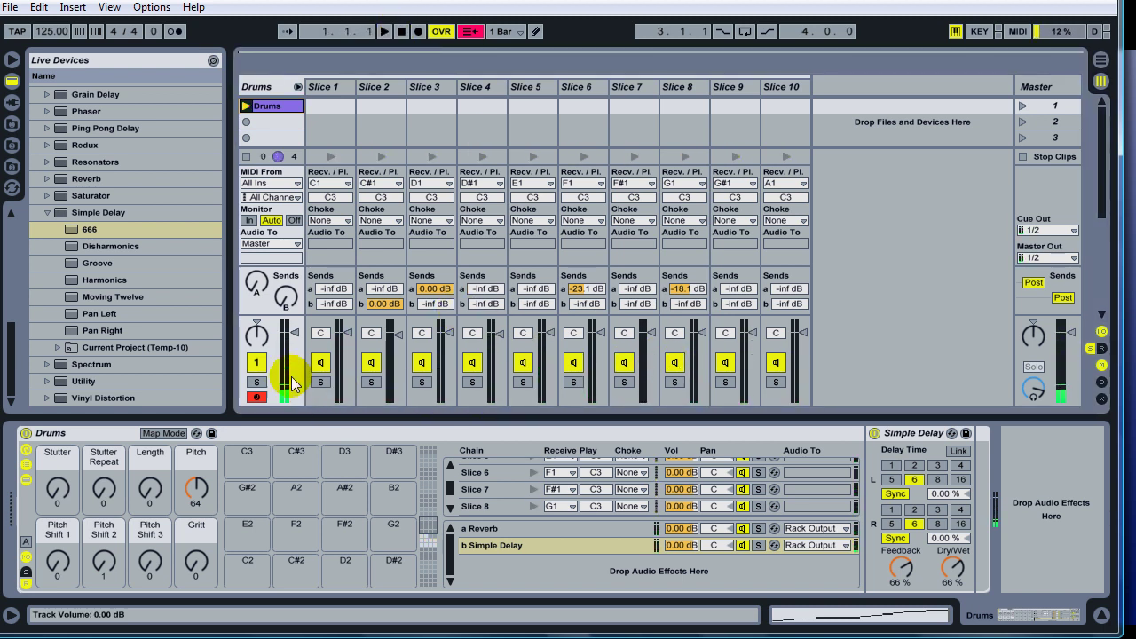
- Lower the a Reverb chain's Size to 11.20, then audition Slice 3 and the Drums clip
click(542, 529)
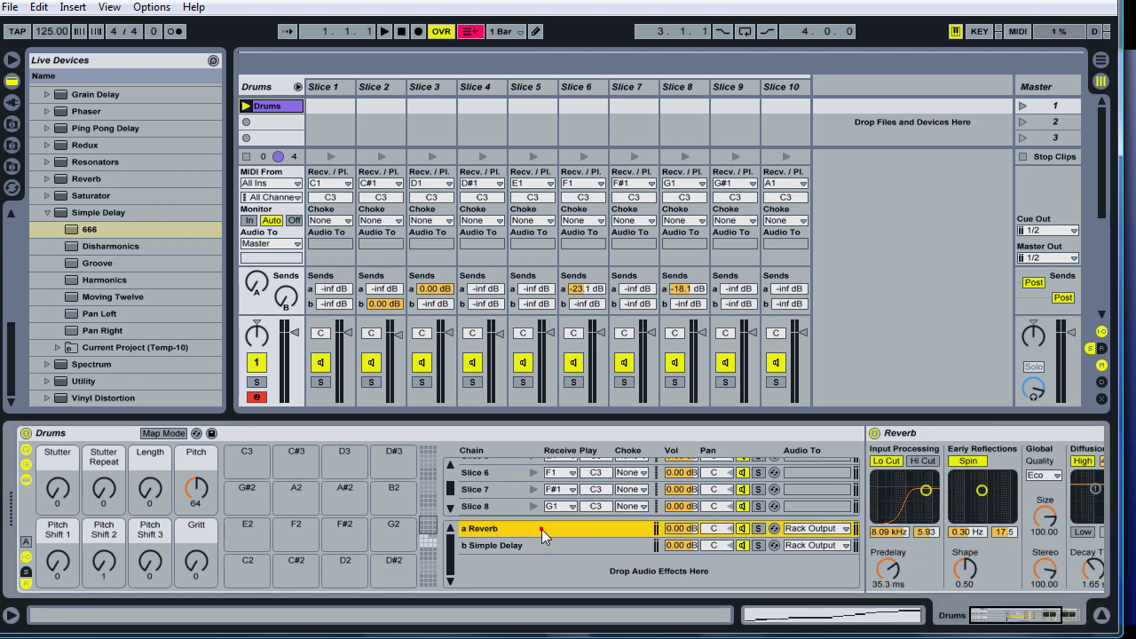
drag(1038, 625, 1072, 619)
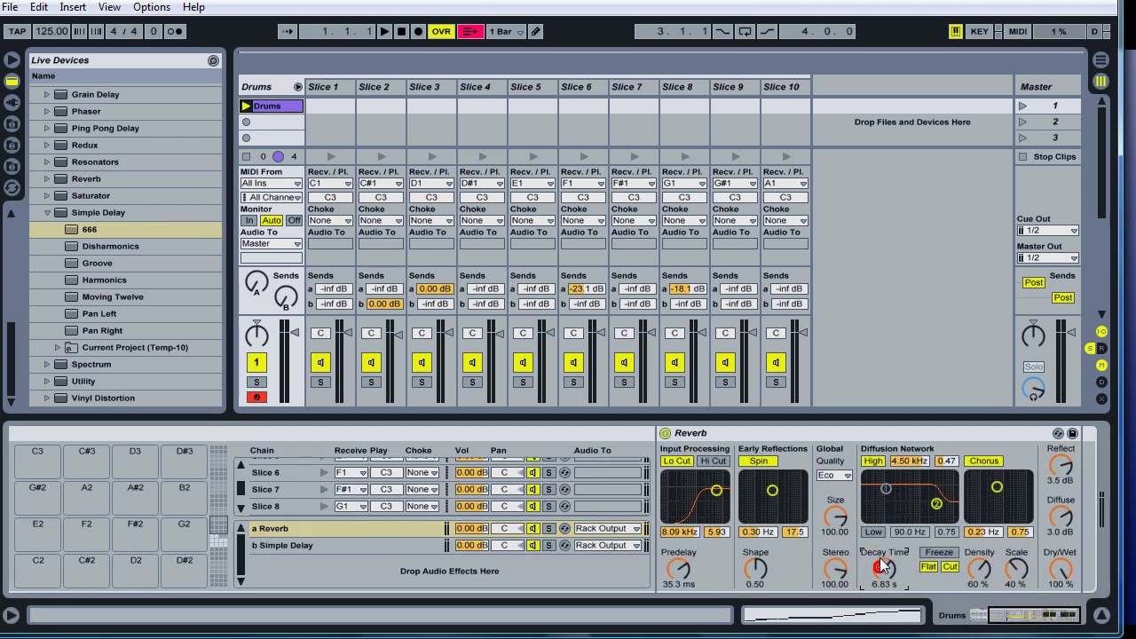
drag(835, 517, 834, 555)
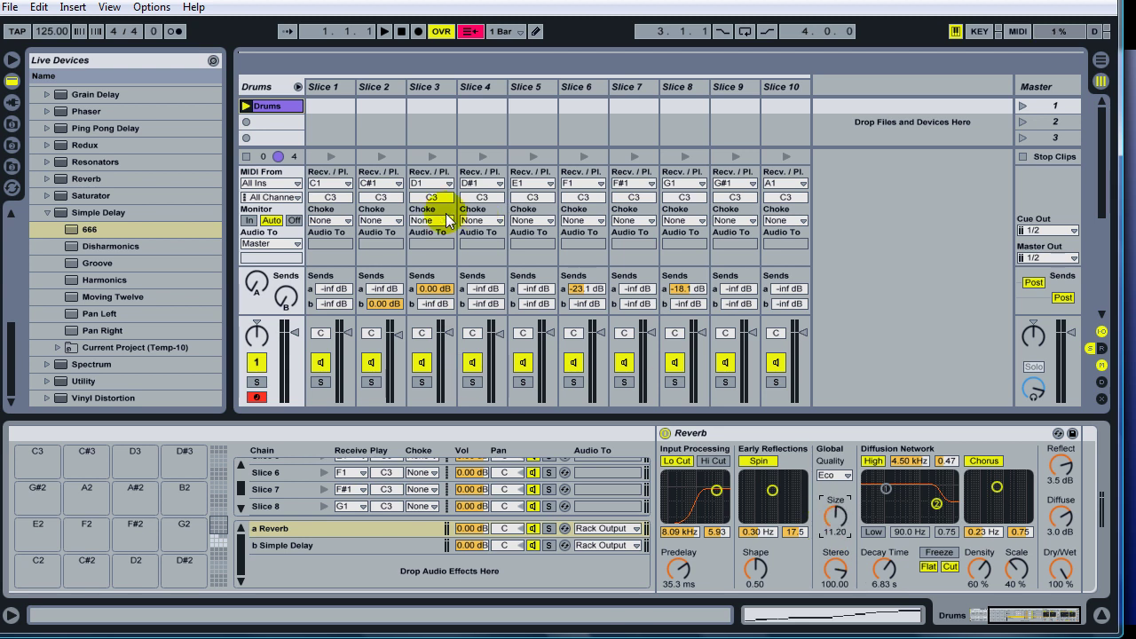
click(430, 158)
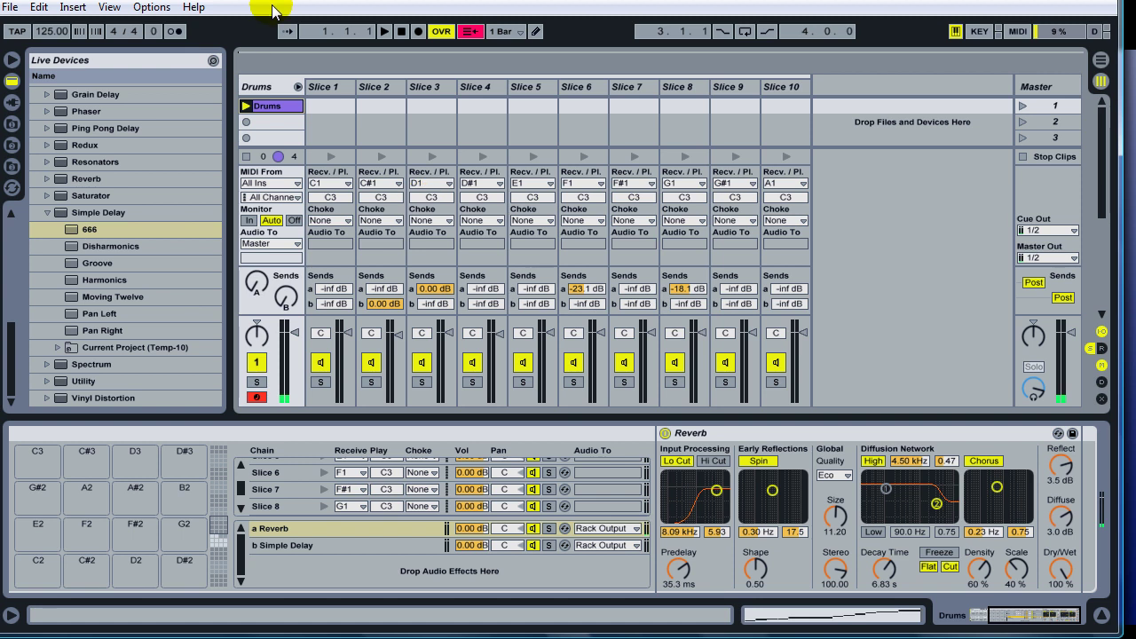
click(246, 107)
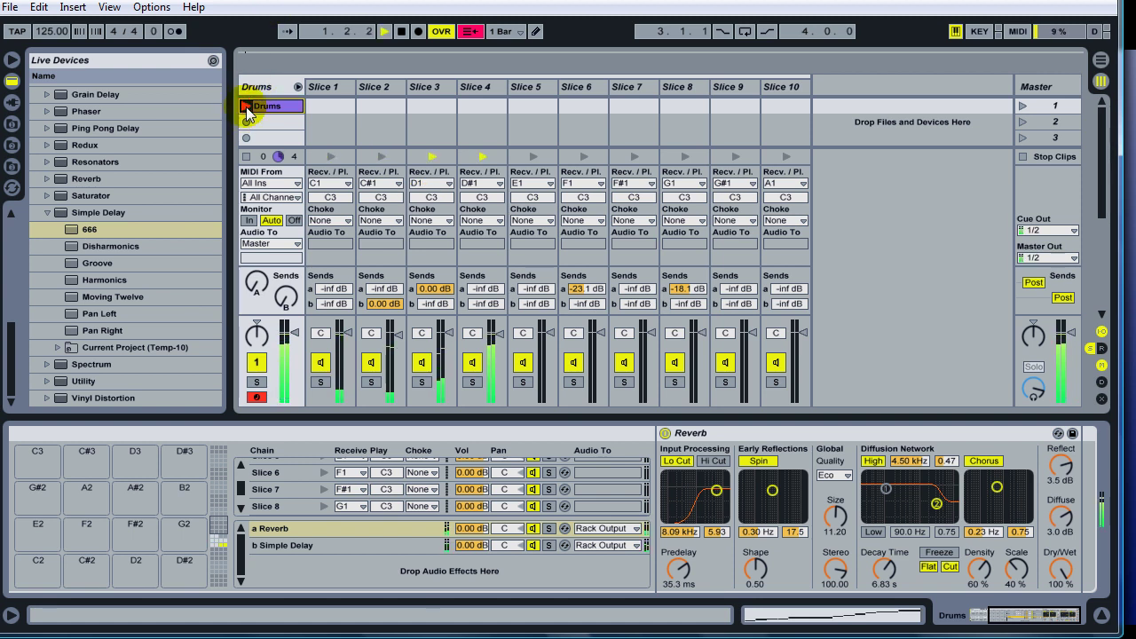
click(286, 32)
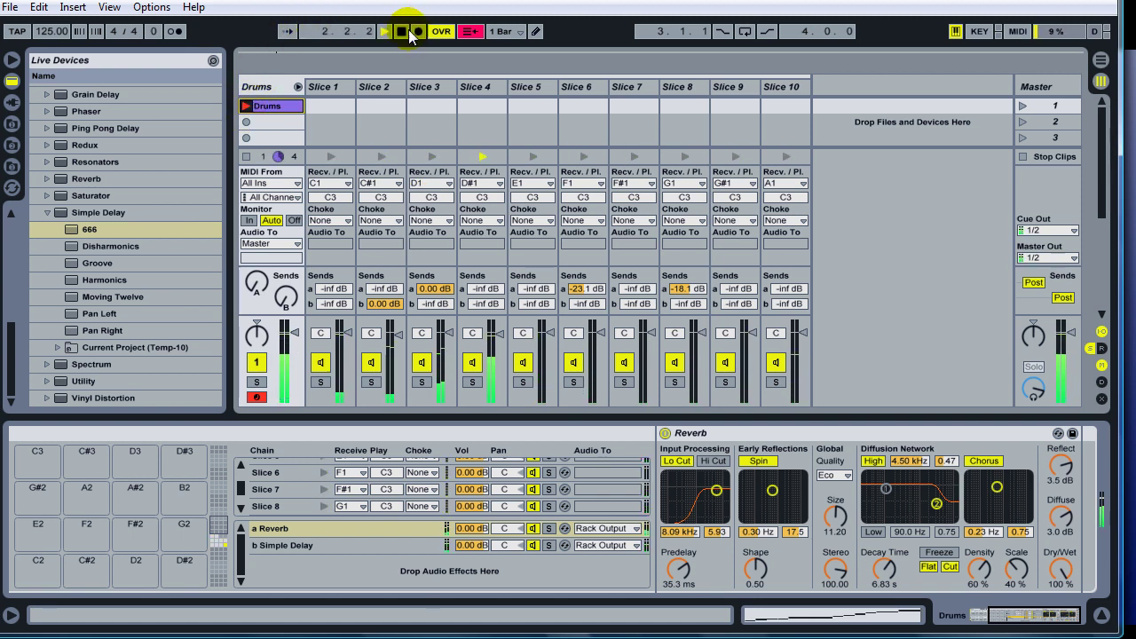
click(404, 31)
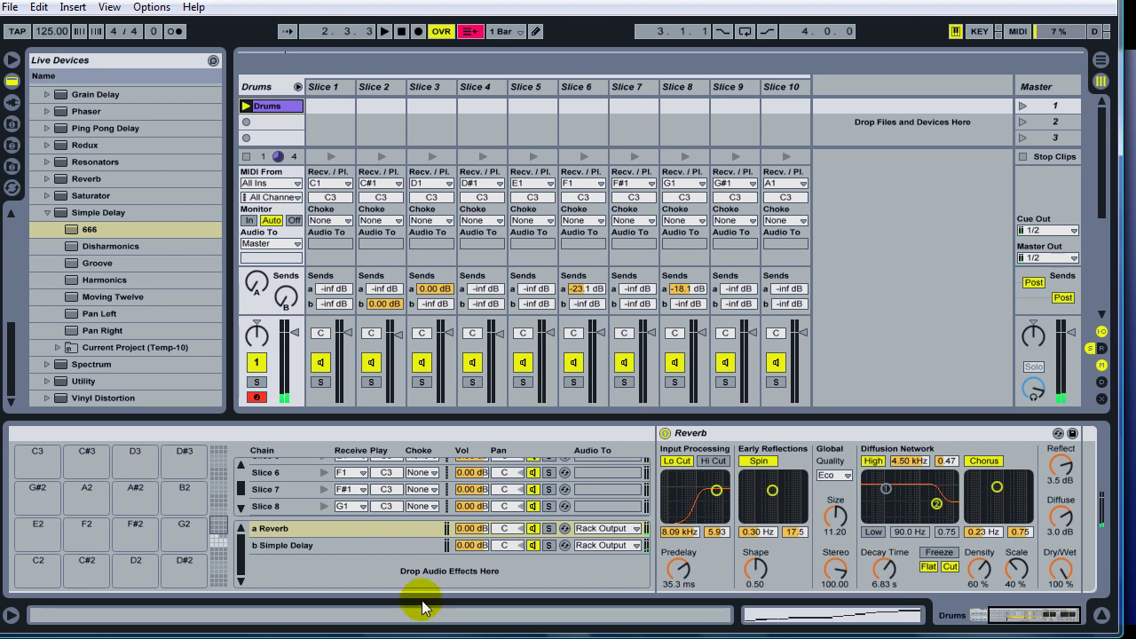
- Show the slice pads and browse the Music place to One-Shots WAV > One-Shot Drums WAV
click(1042, 614)
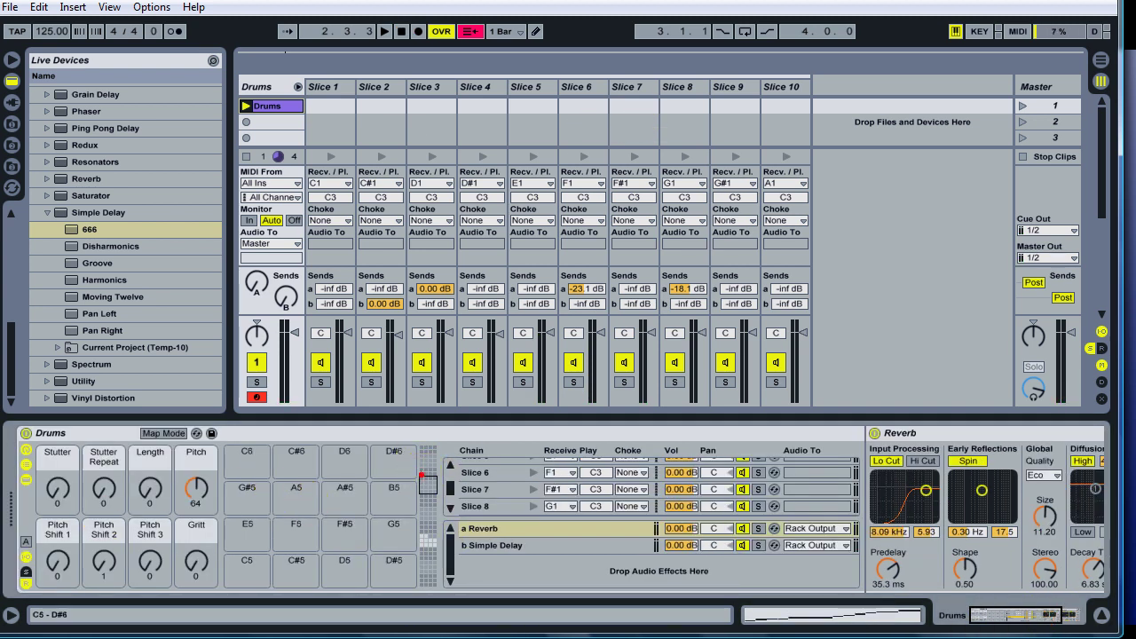
drag(428, 463, 428, 538)
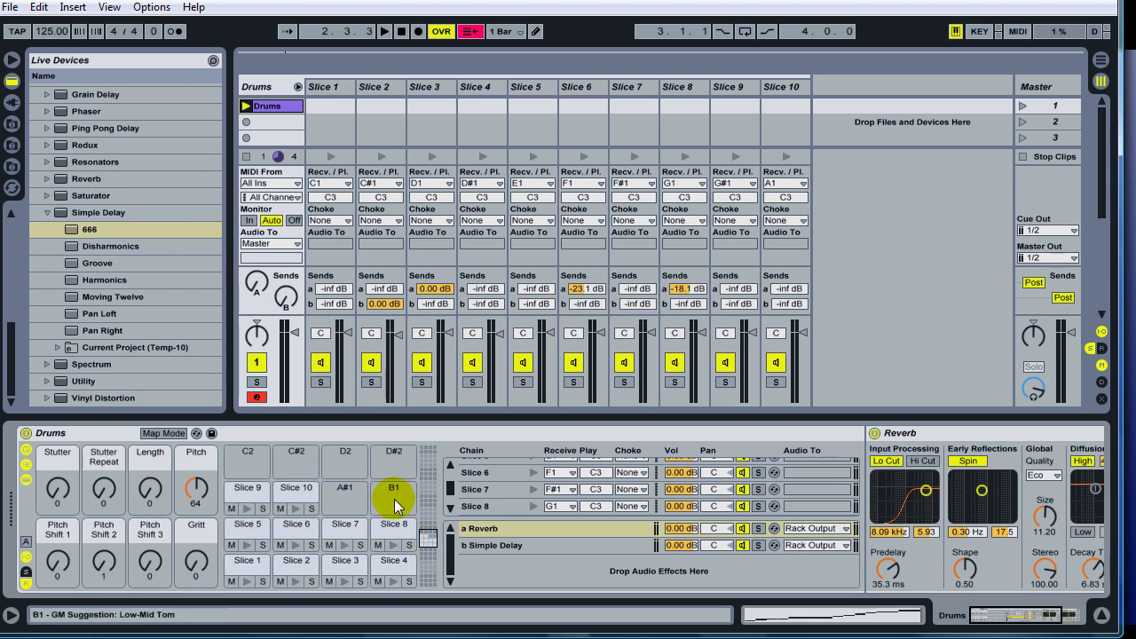
click(11, 166)
click(57, 196)
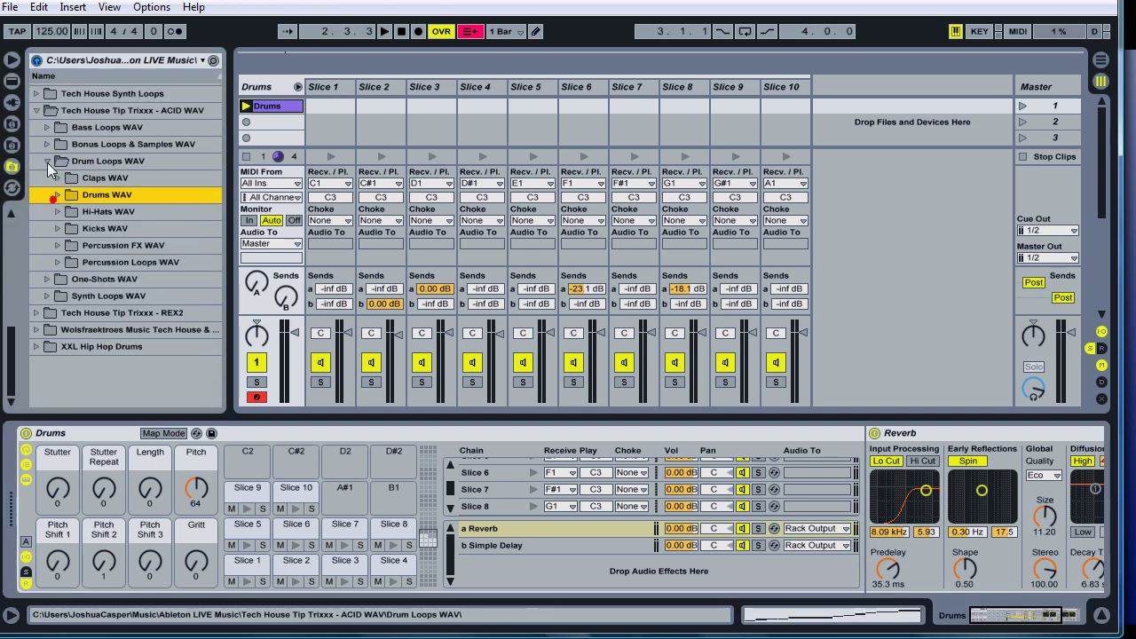
click(47, 161)
click(44, 178)
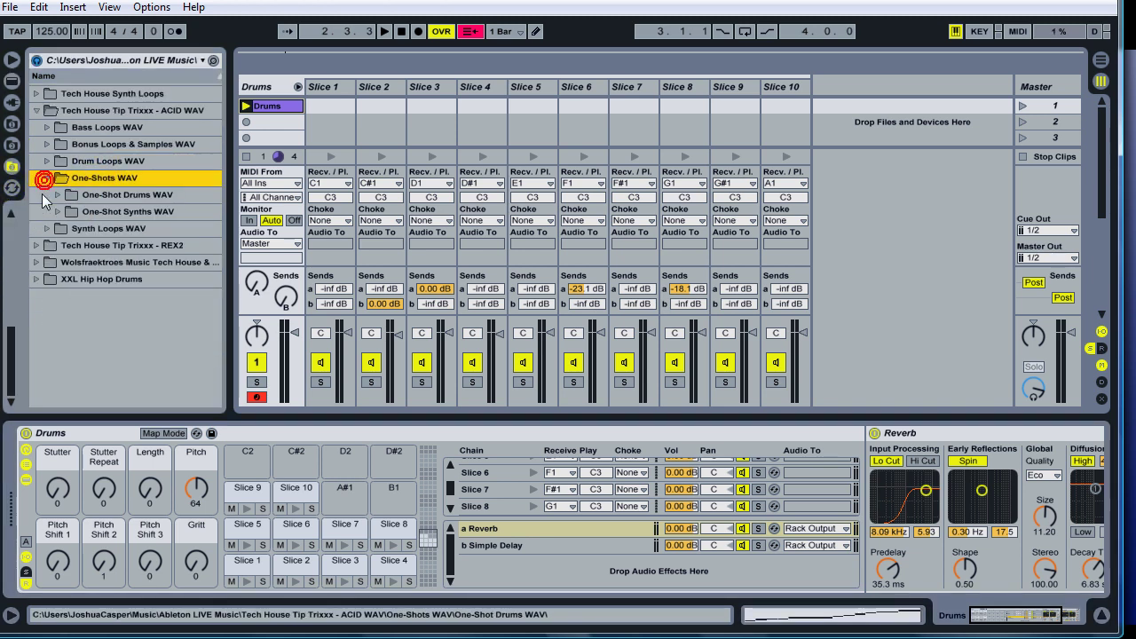
click(55, 196)
- Preview THTTv1 OSHihat 01.wav from Hi-Hats WAV and drop it onto pad A#1
click(106, 329)
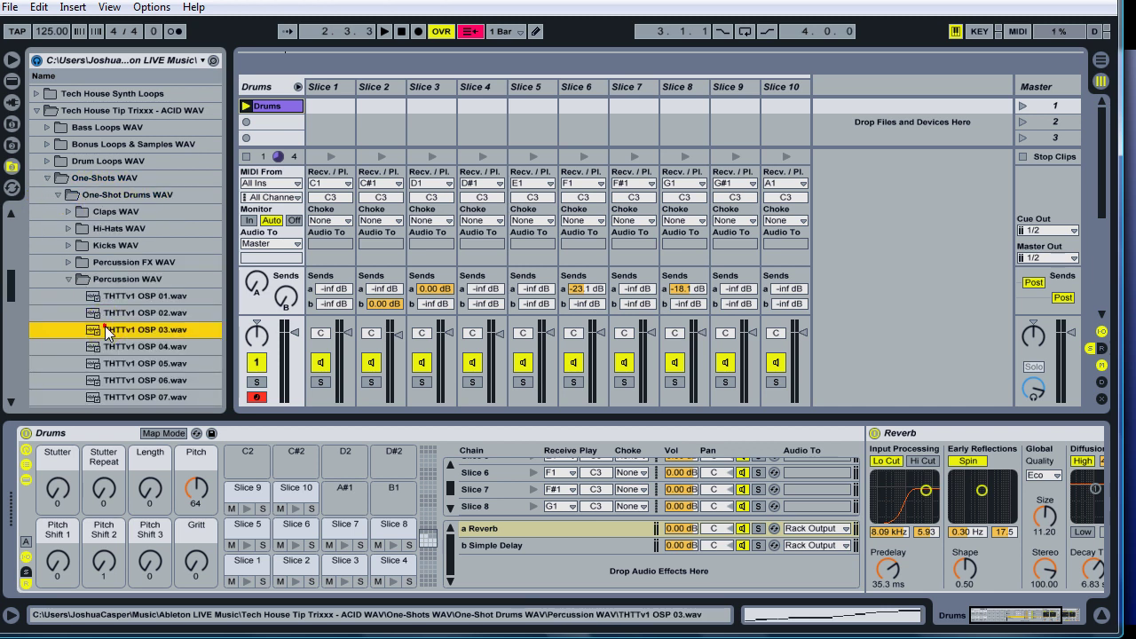
click(75, 279)
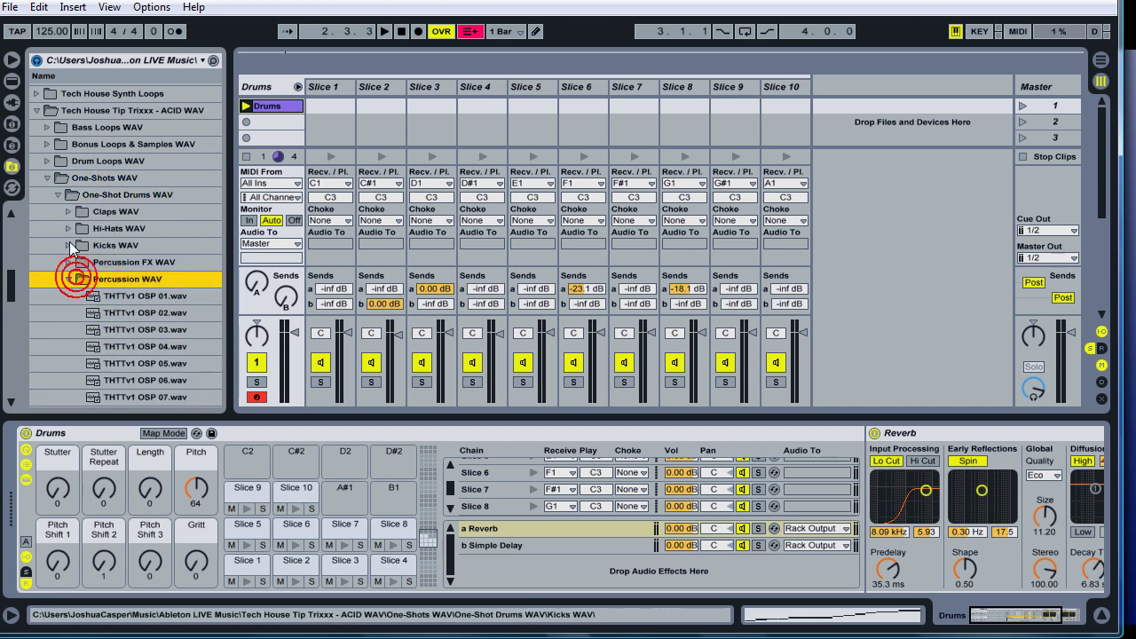
click(80, 228)
click(118, 246)
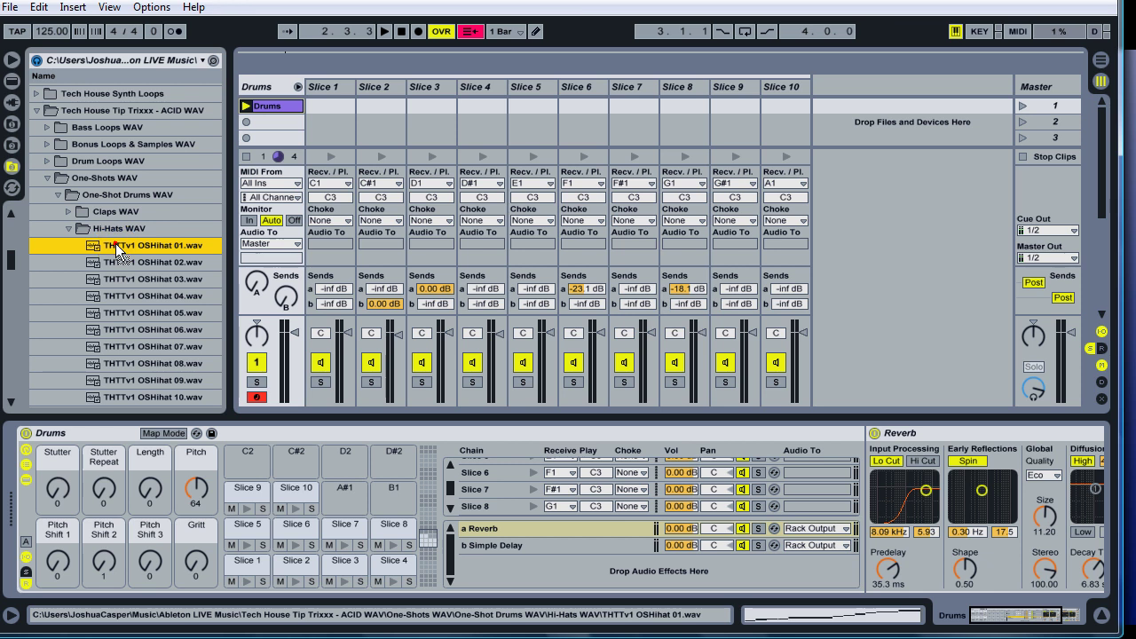
drag(118, 246, 344, 493)
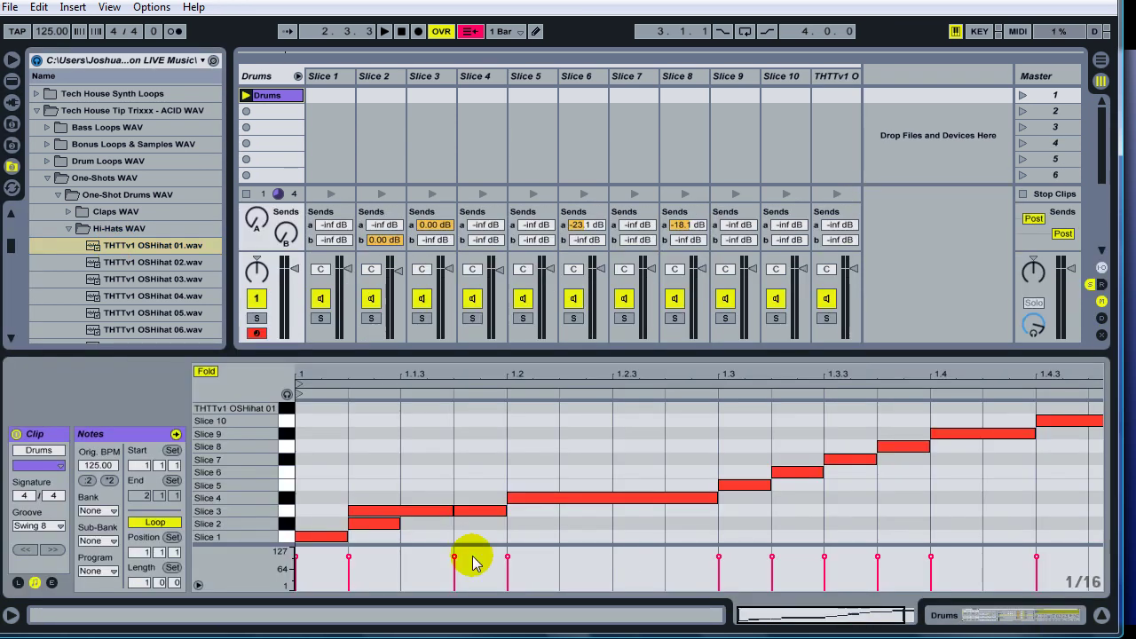
- Draw hi-hat notes at 1.2.2, 1.2.3 and 1.2.4 in the OSHihat 01 row, then play the clip
click(536, 32)
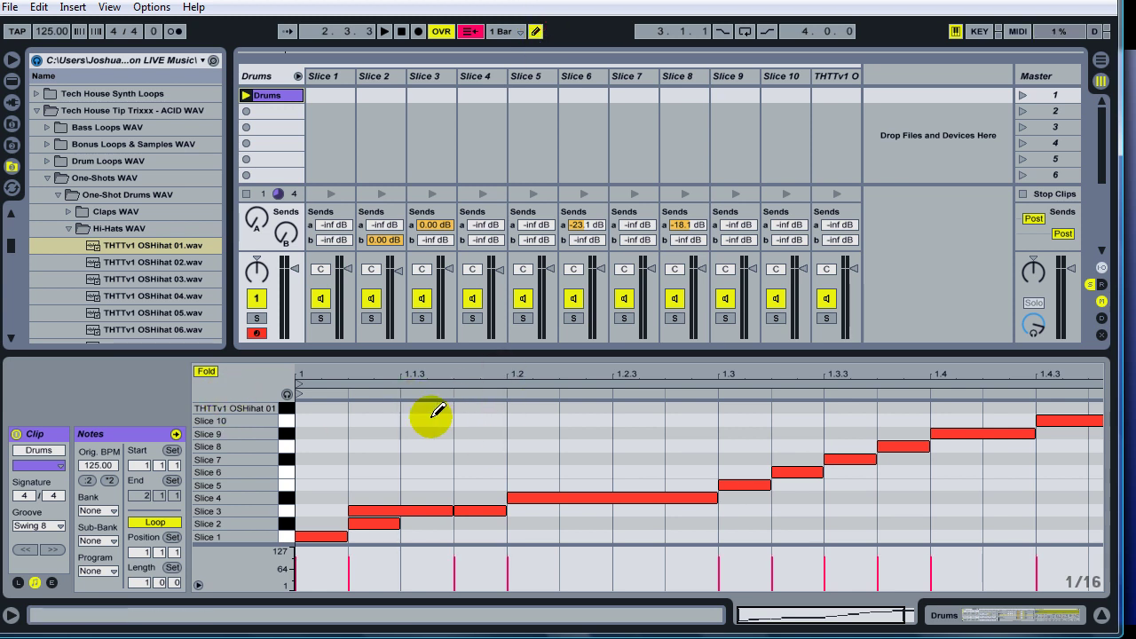
click(586, 407)
click(704, 407)
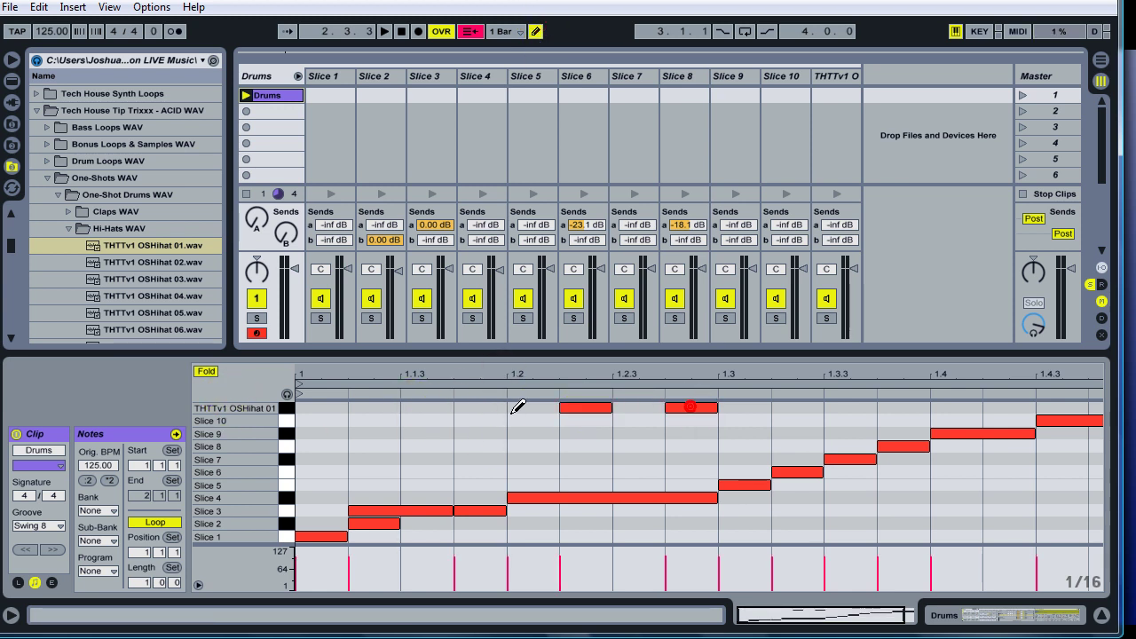
click(566, 407)
click(626, 408)
key(space)
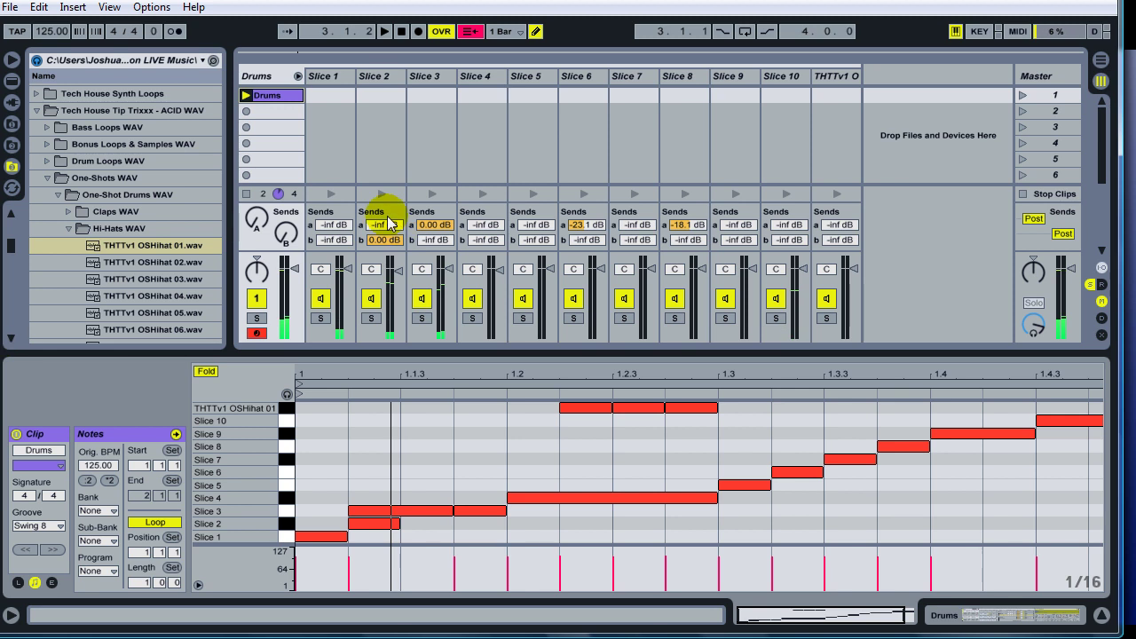
- Show the Drums rack devices with the OSHihat 01 Simpler, preview its sample, and widen the browser
click(955, 615)
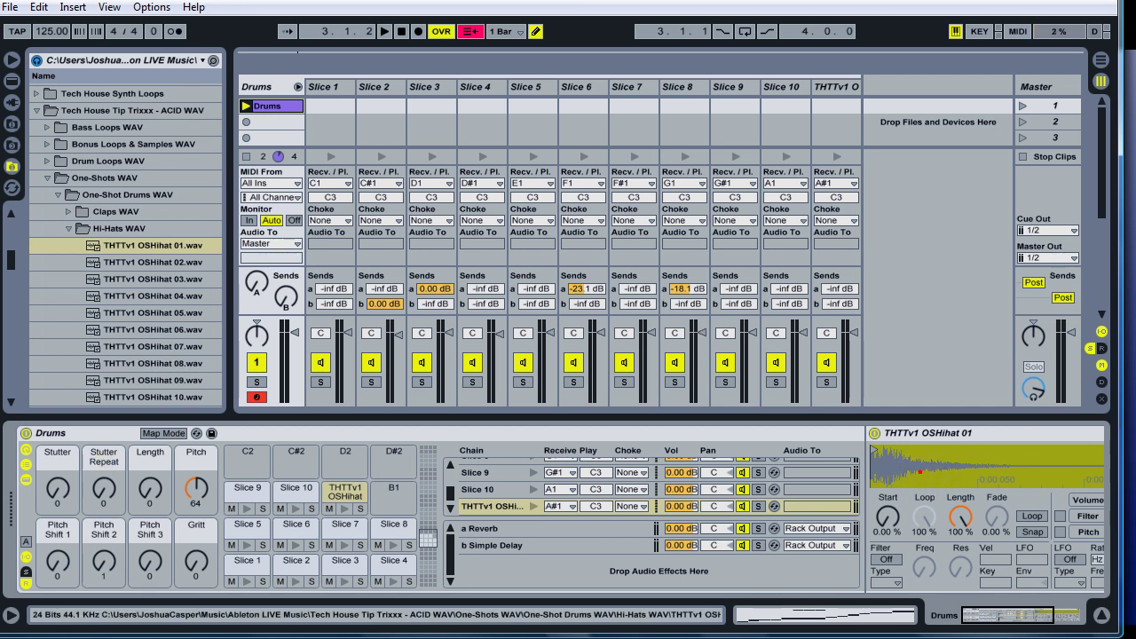
click(919, 471)
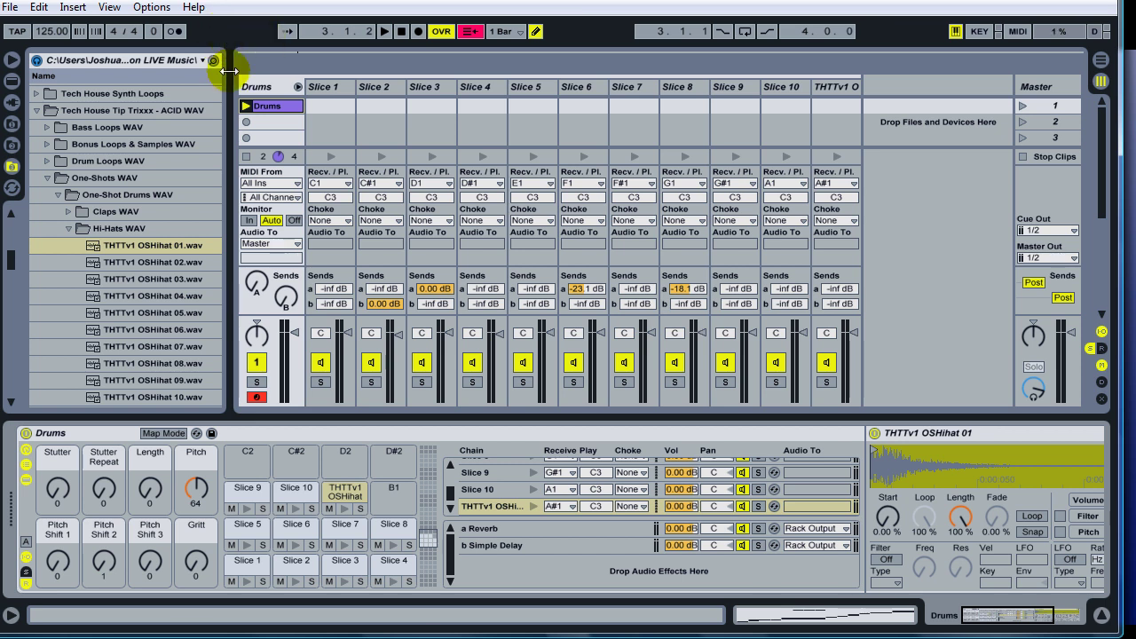
drag(229, 58, 223, 82)
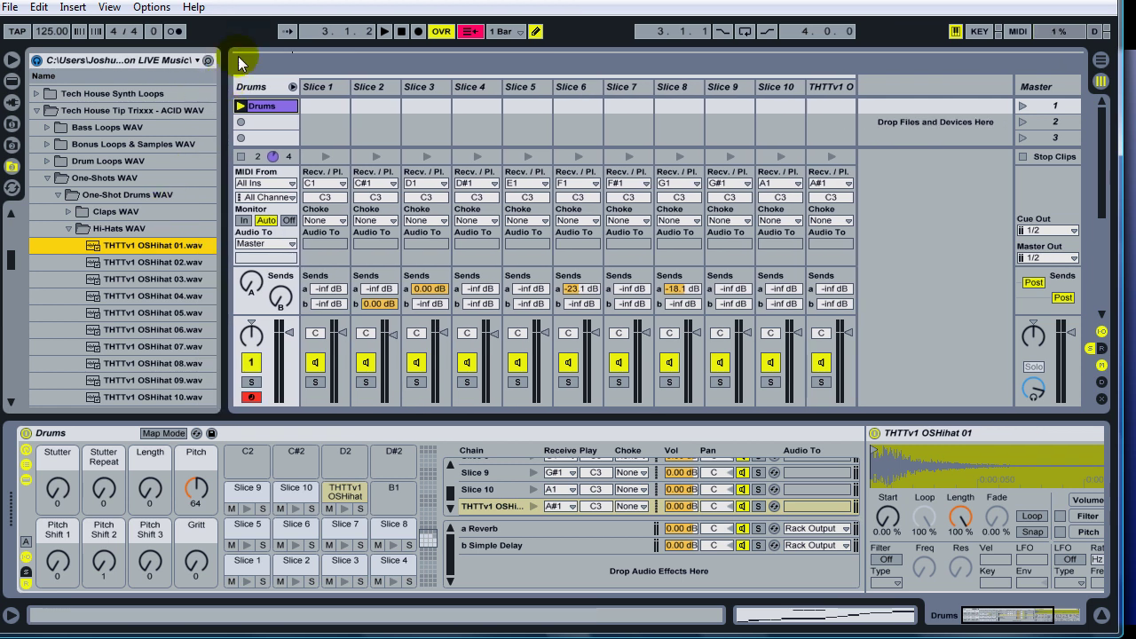